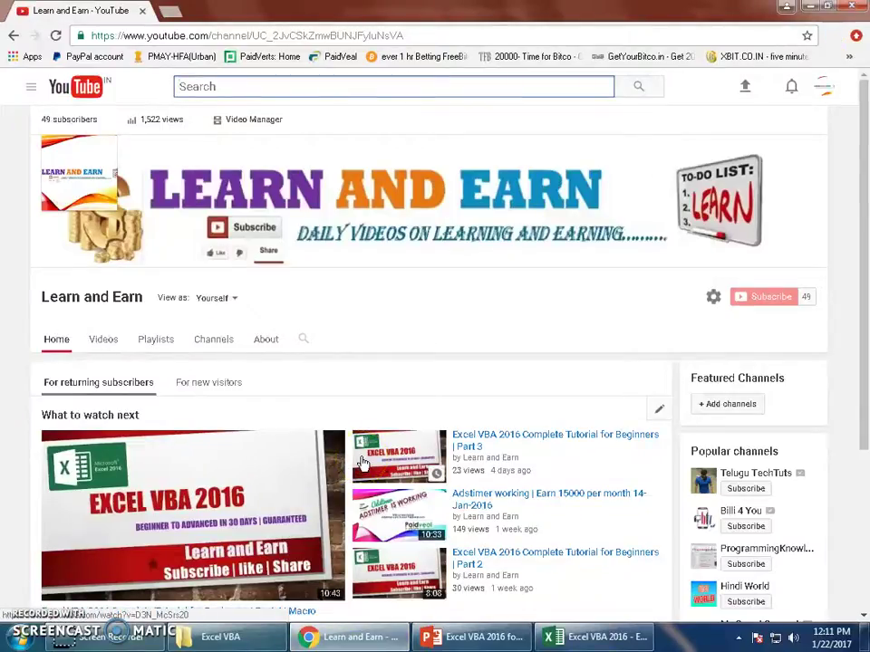
Step: Switch to the PowerPoint presentation and display slide 7, "Macro Security and Example +1"
click(456, 640)
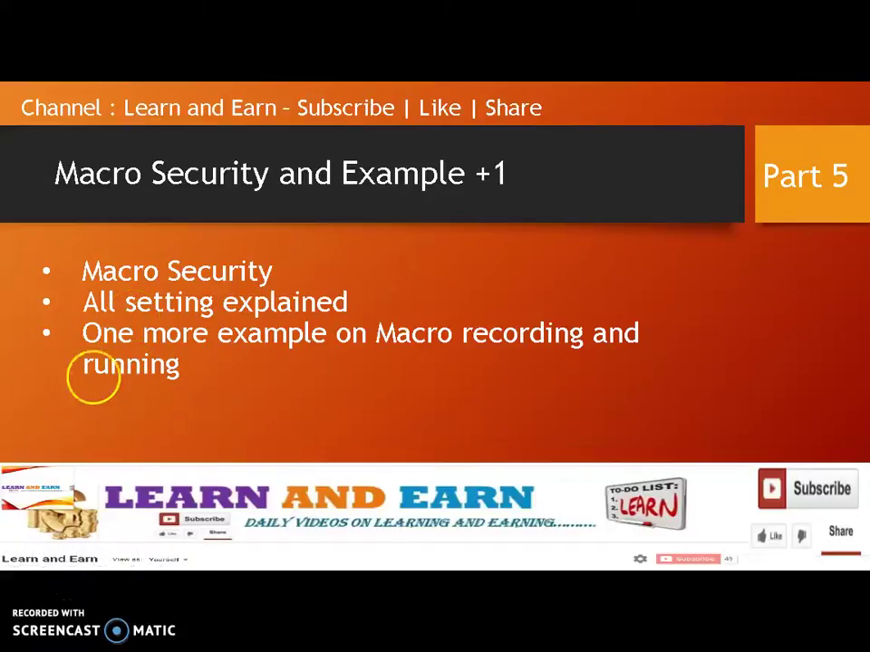
key(alt+Tab)
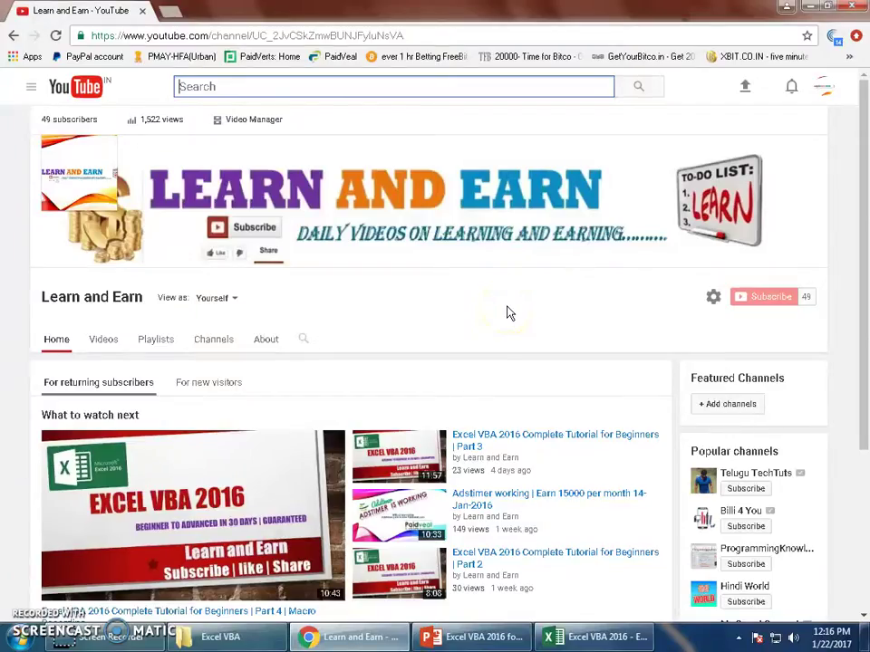
click(774, 296)
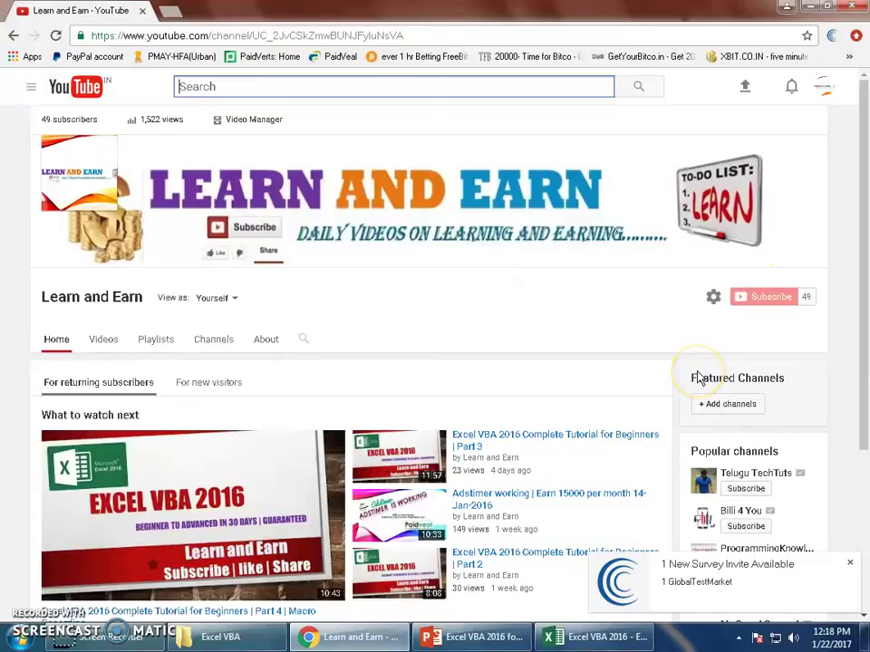
click(850, 555)
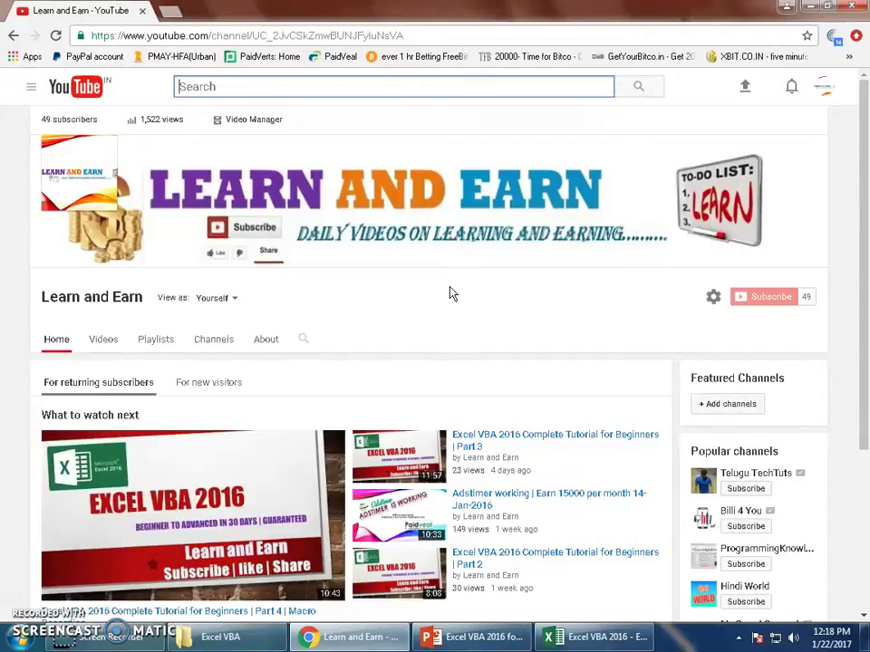
click(484, 641)
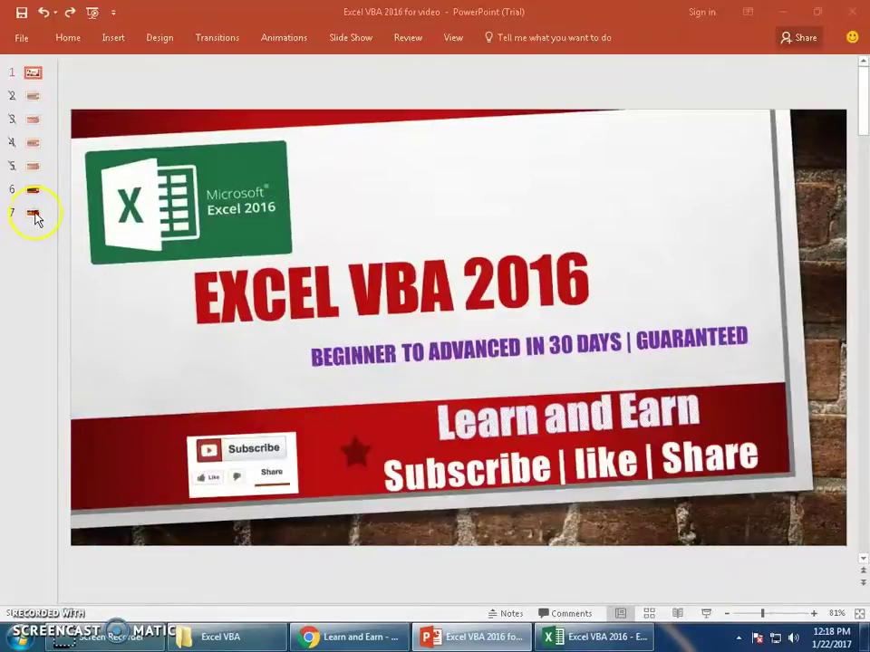
click(34, 214)
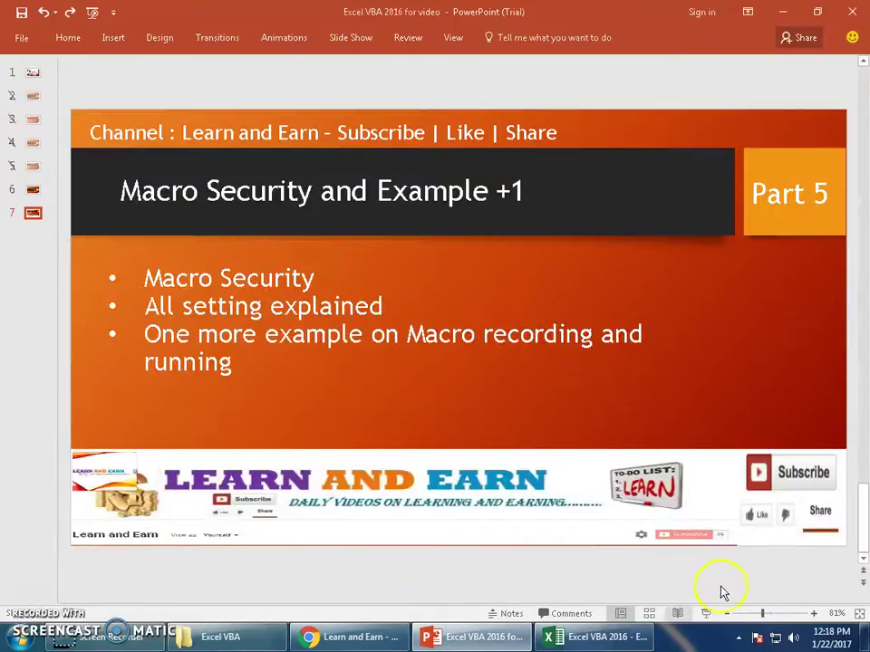
Step: Switch to the Excel VBA 2016 workbook, view its Macro Security settings and close them without changes
click(627, 637)
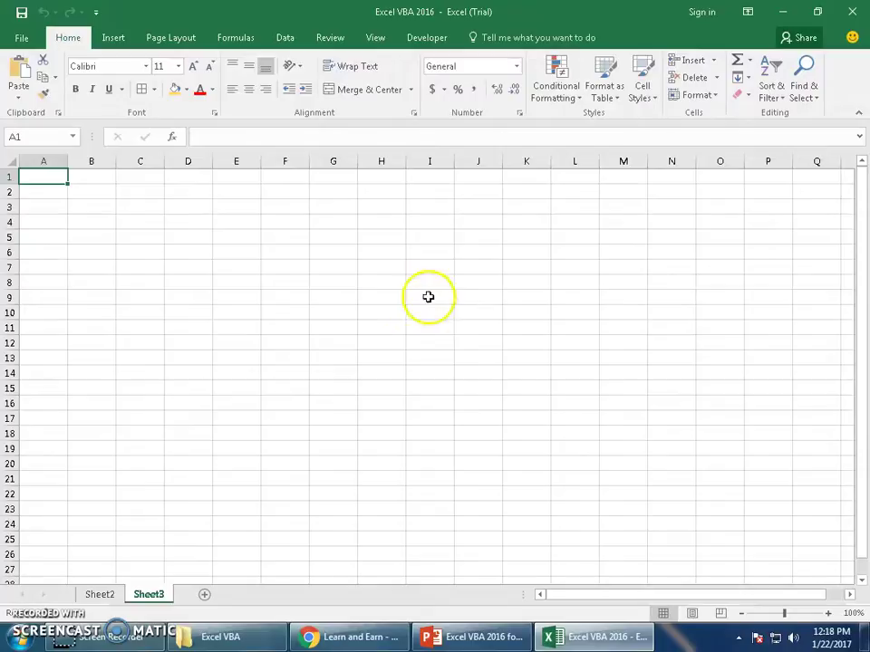
click(428, 39)
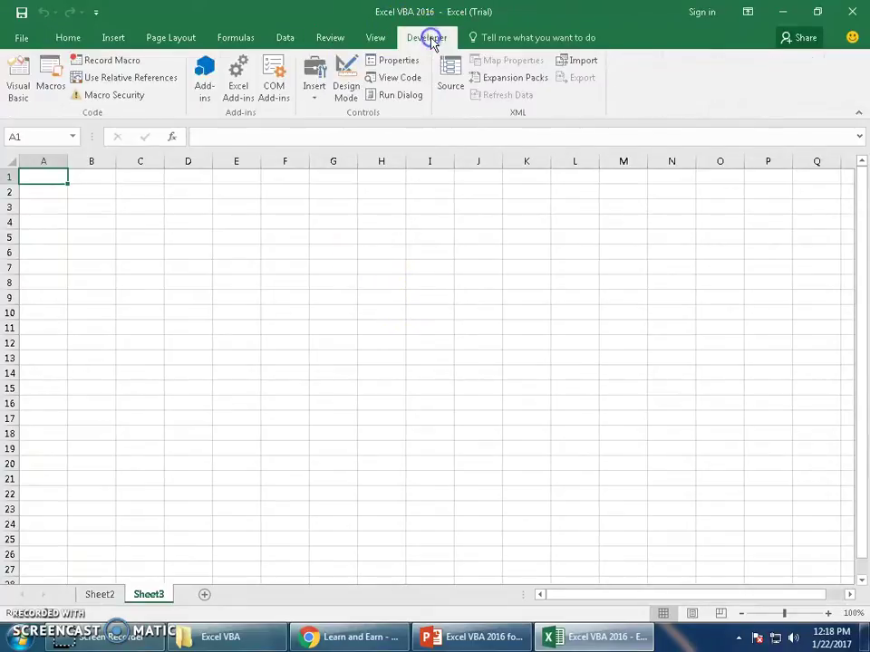
click(104, 96)
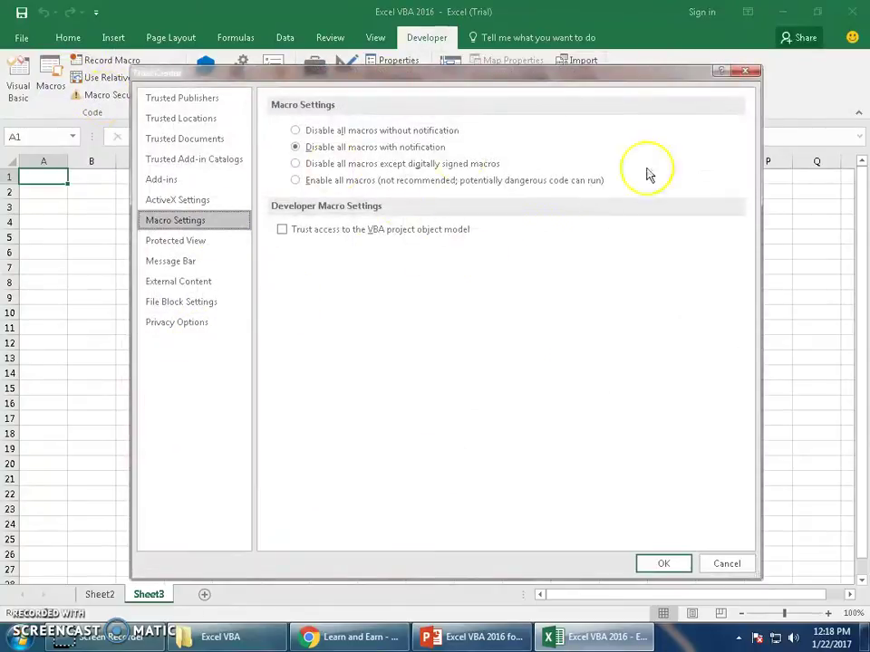
click(727, 565)
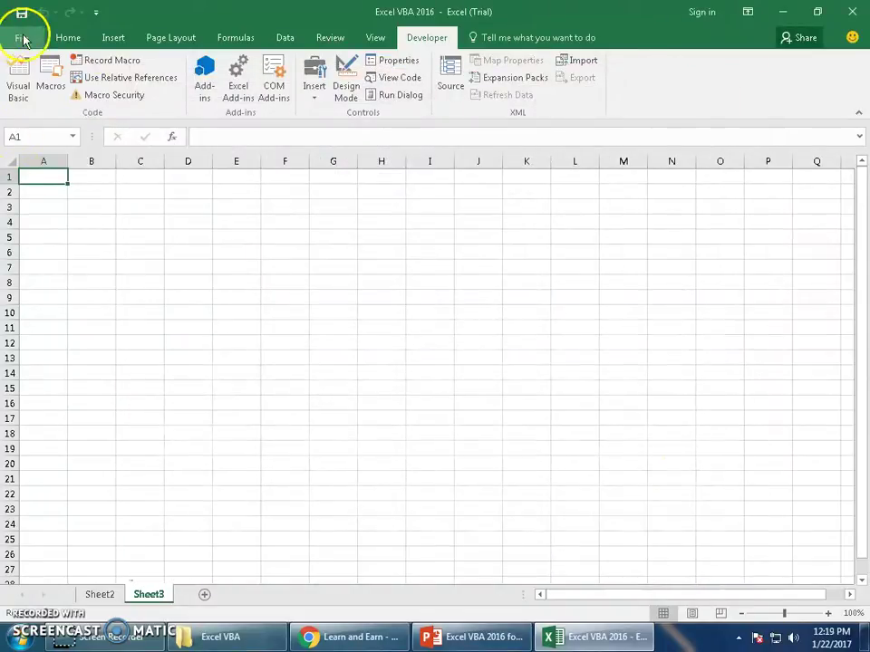
Step: View the Trust Center macro settings through Excel Options and close both dialogs without changes
click(23, 39)
click(34, 463)
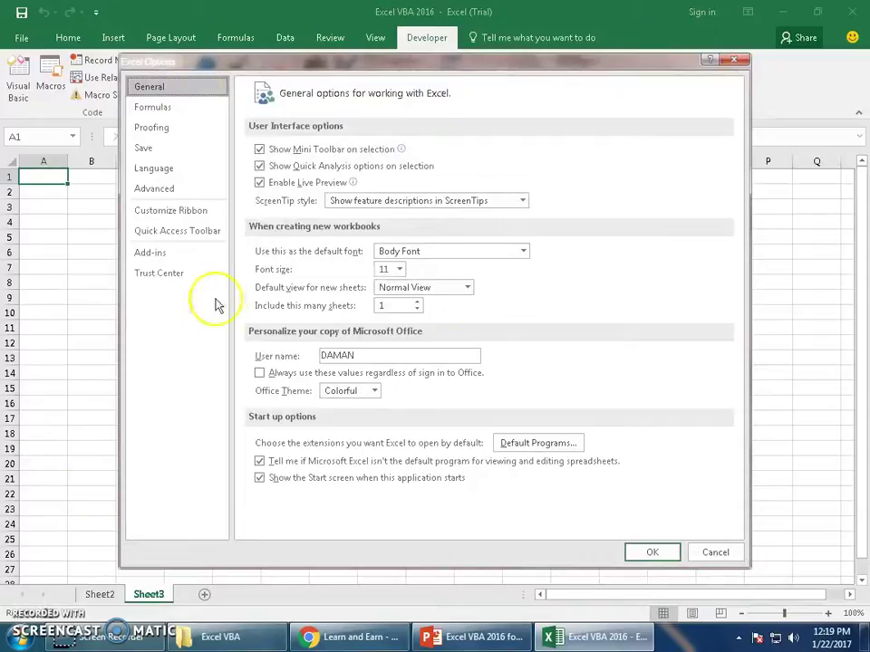
click(165, 279)
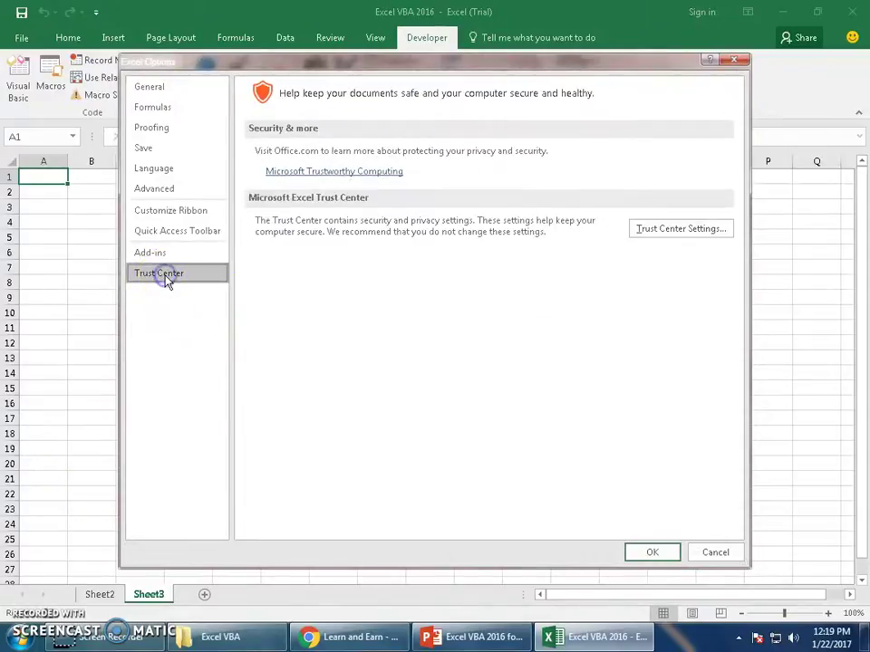
click(693, 231)
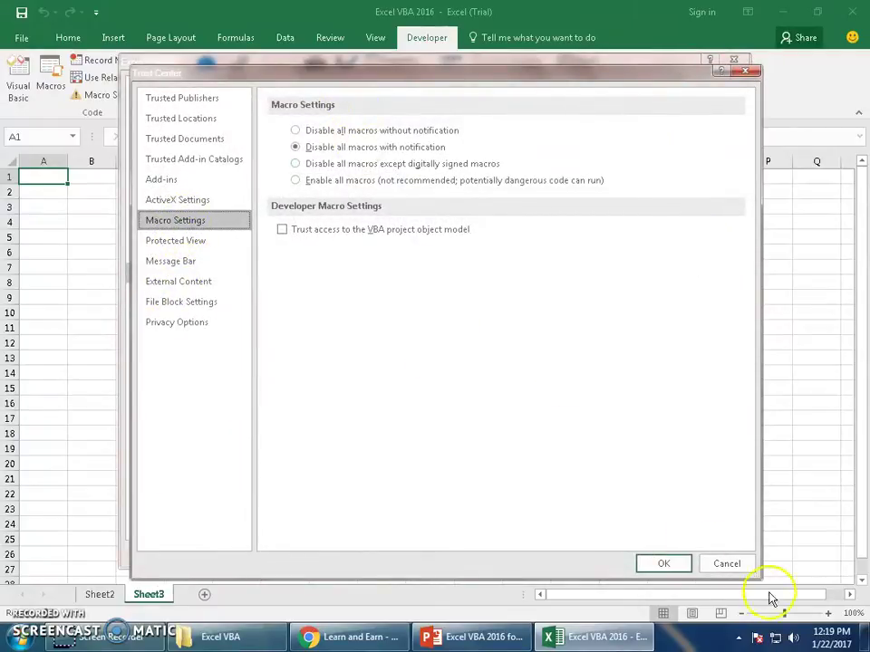
click(739, 564)
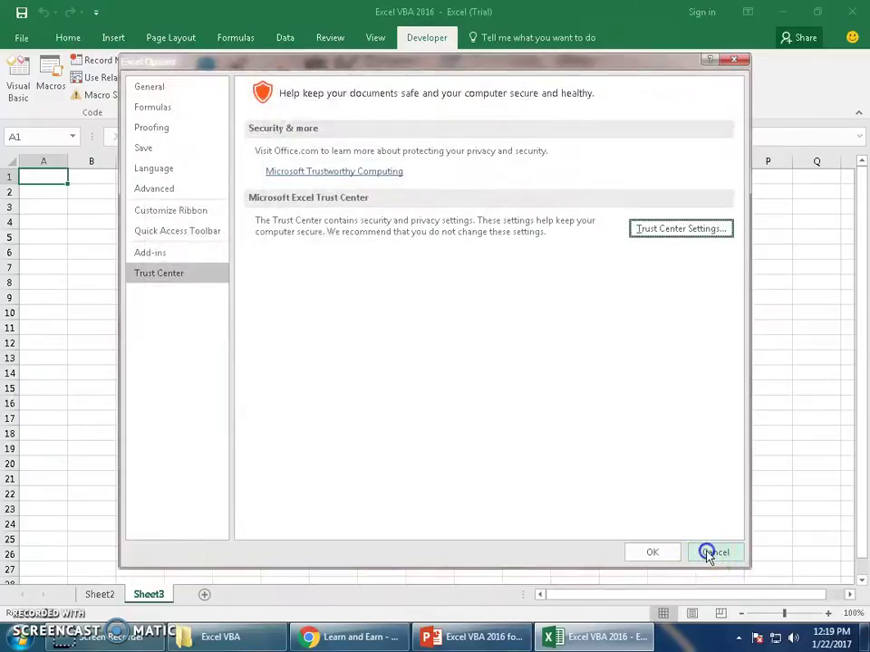
click(715, 552)
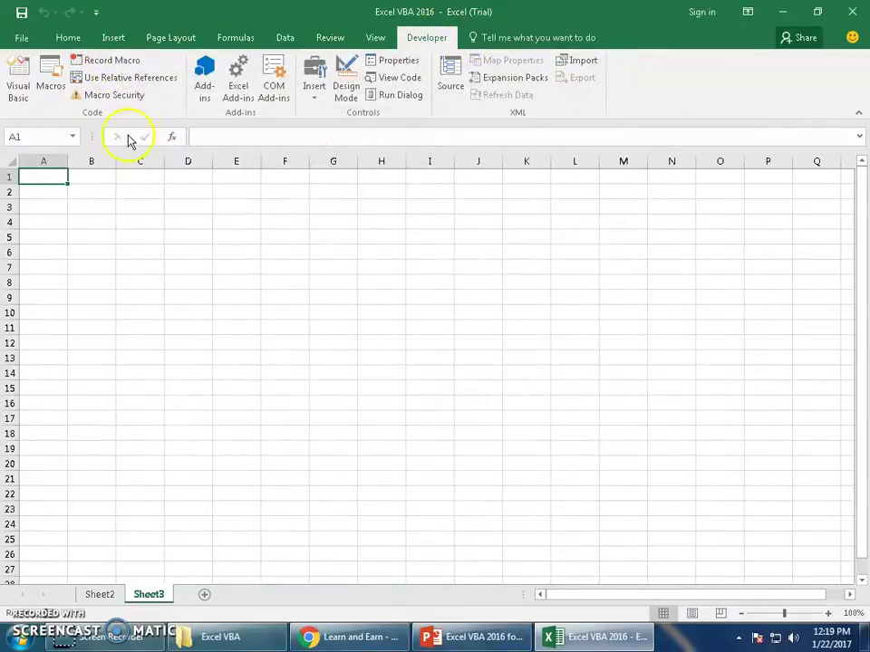
Step: Open the Macro Security settings and move the Trust Center dialog down, clear of the ribbon
click(112, 95)
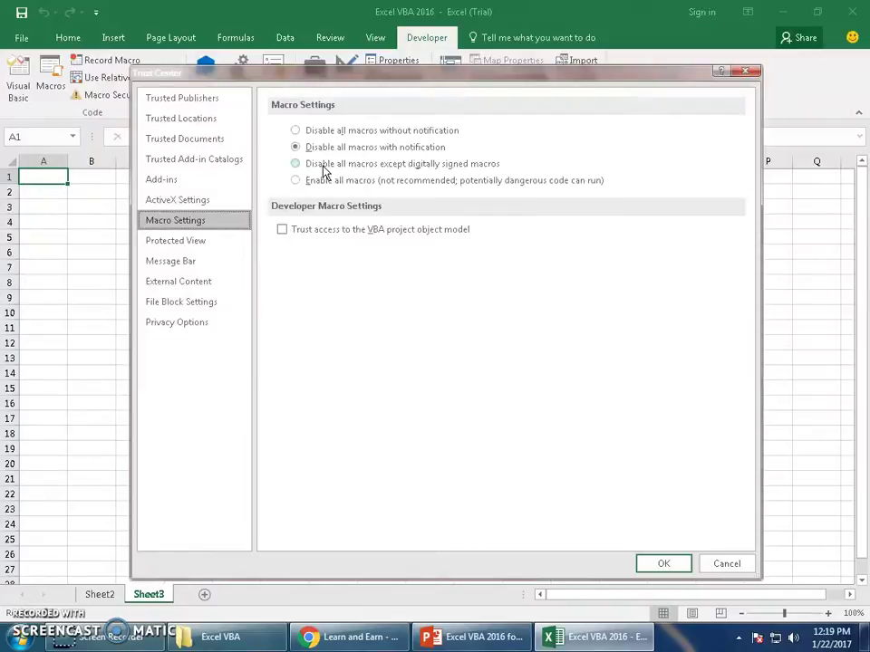
click(326, 148)
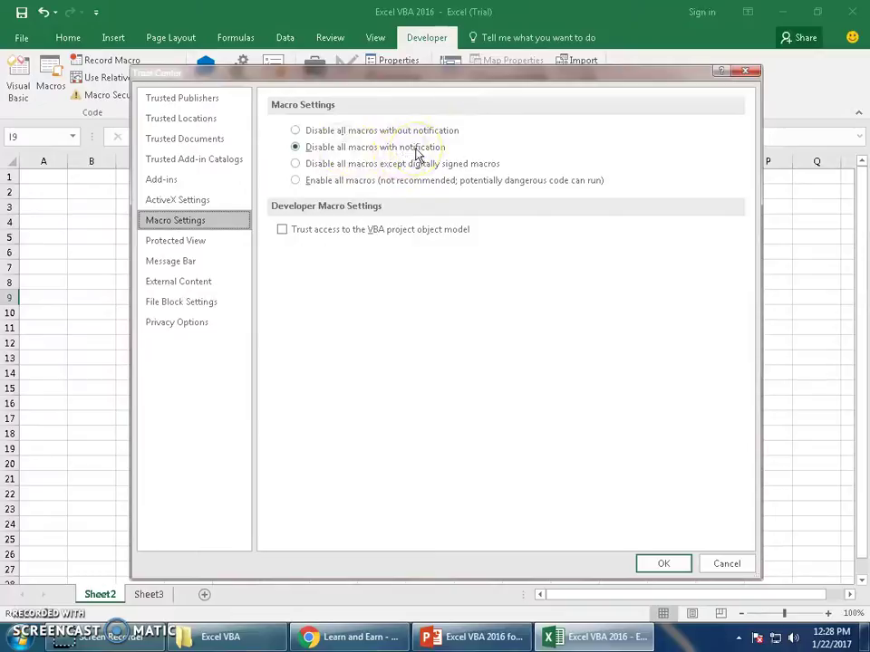
drag(444, 73, 457, 201)
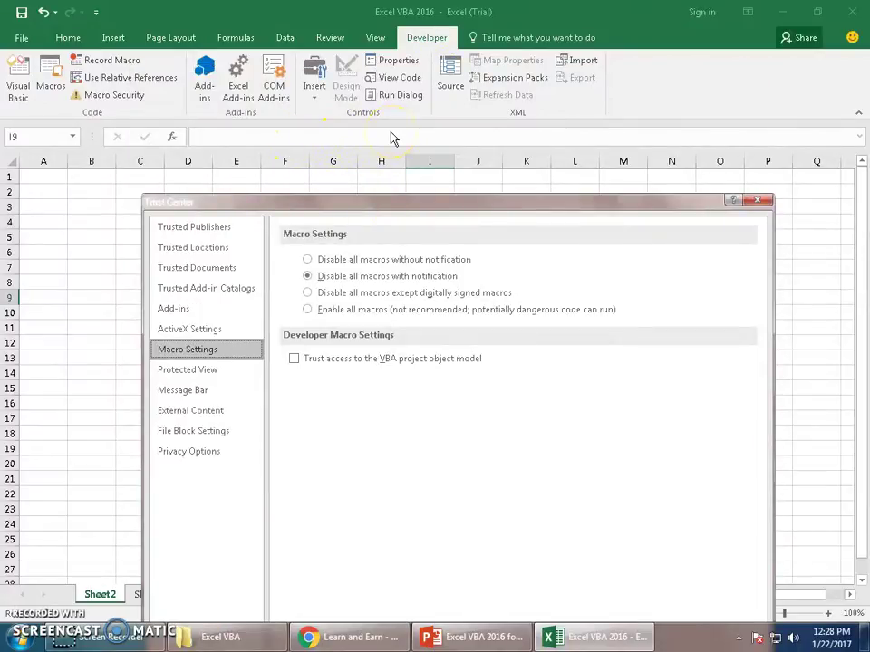
Step: Try the macro options for enabling all, disabling all without notification, and disabling all except digitally signed macros
click(374, 310)
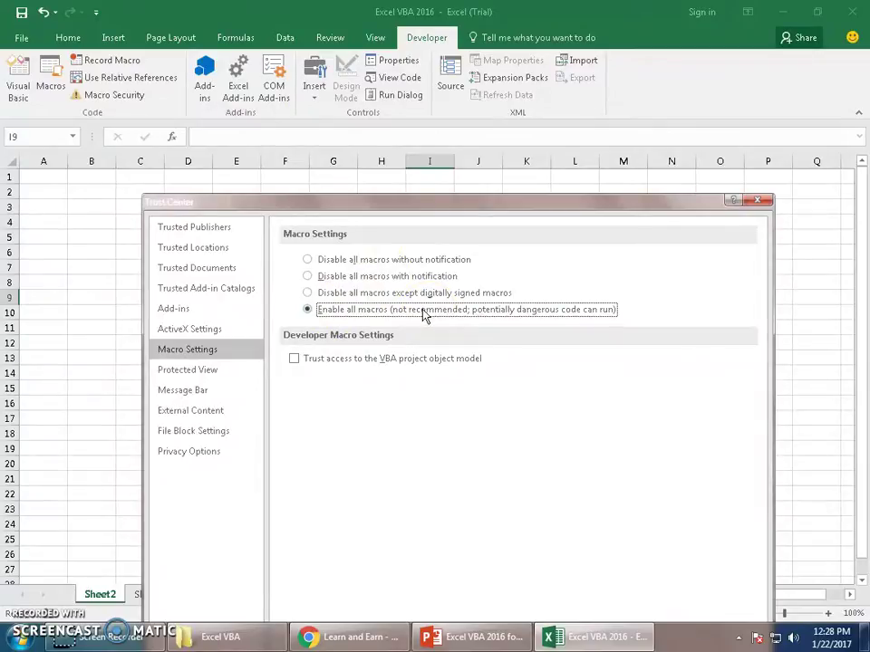
click(392, 262)
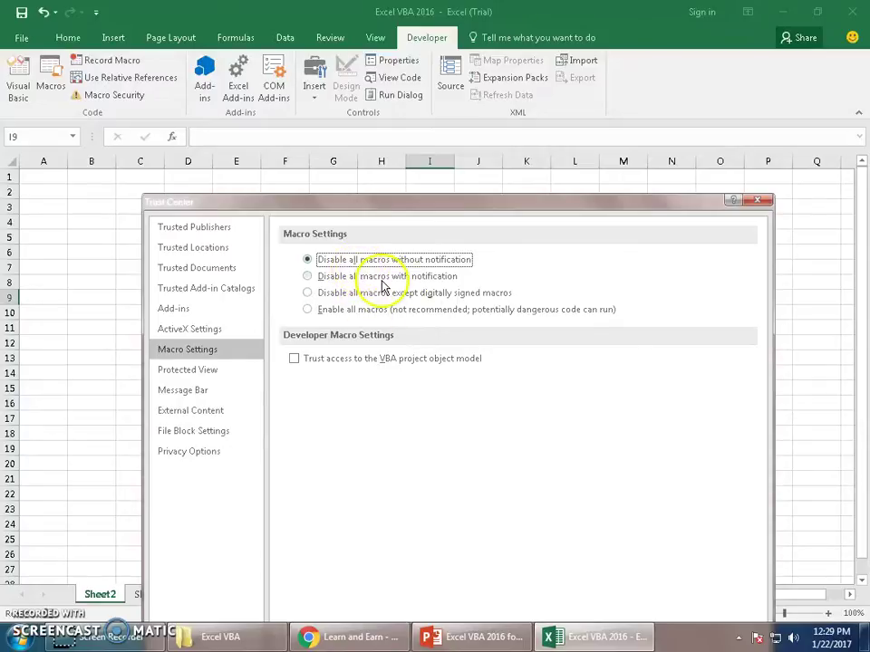
click(380, 295)
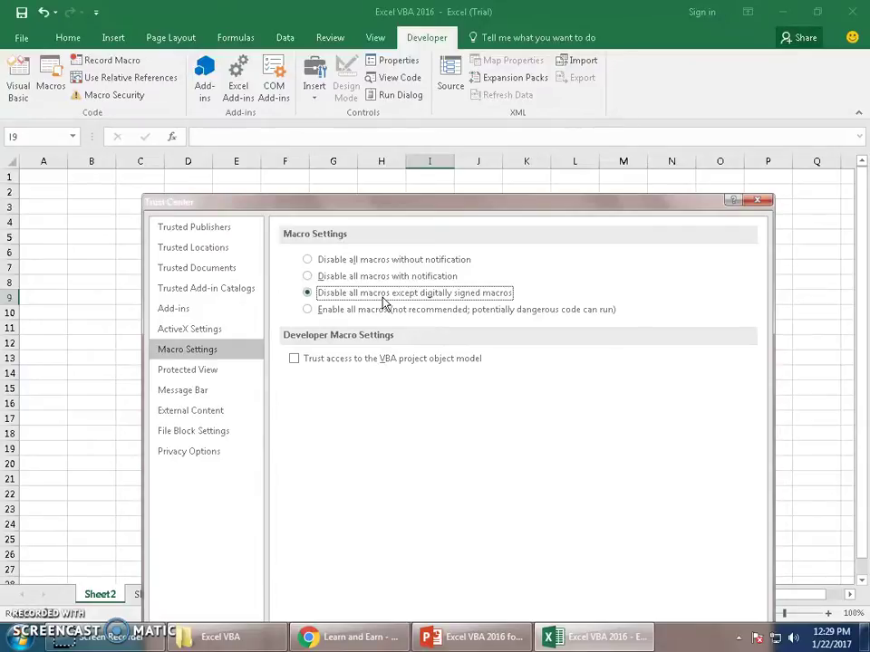
Step: Set the macro security to "Enable all macros" and apply the Trust Center settings
drag(394, 200, 380, 154)
click(332, 265)
drag(444, 146, 445, 75)
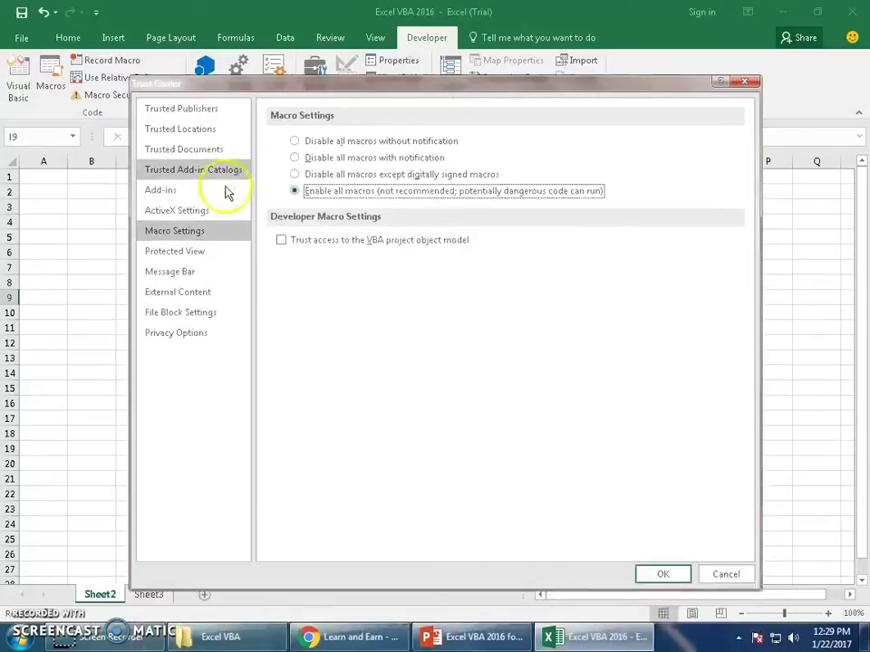
click(664, 576)
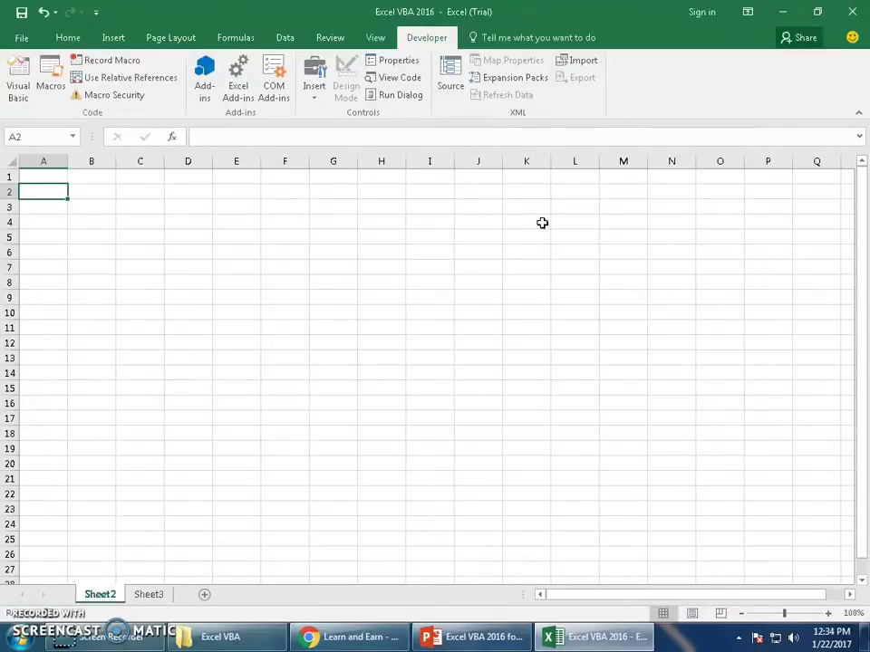
Step: Check the Part 5 topics in PowerPoint, return to the Excel workbook and open Sheet3
click(471, 637)
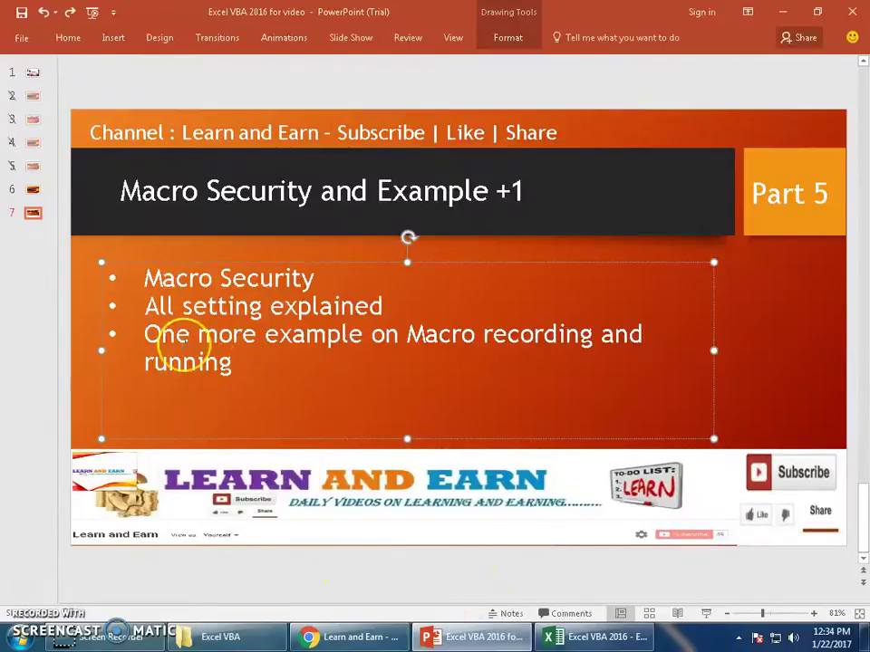
click(602, 637)
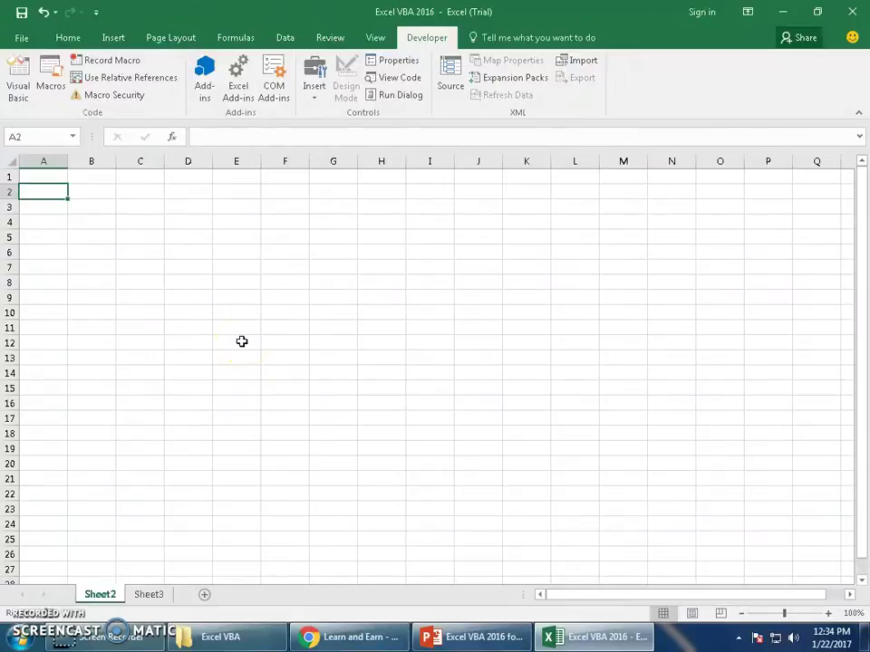
click(154, 595)
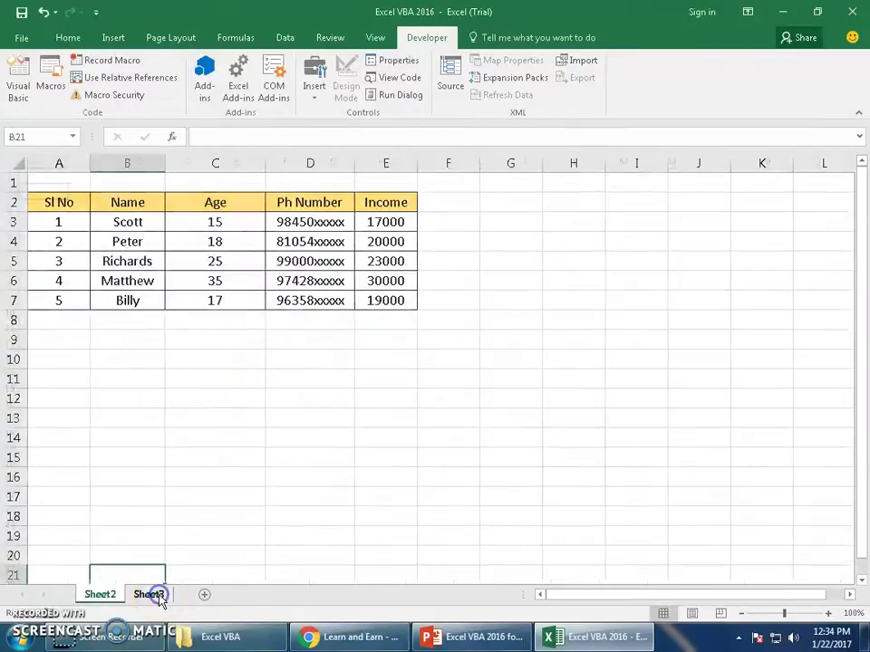
click(325, 455)
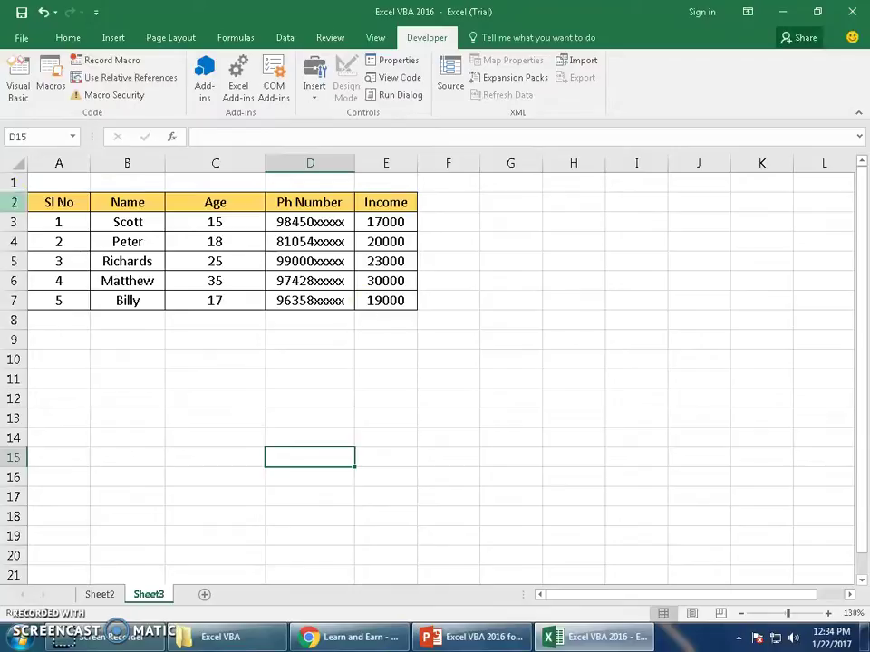
Step: Examine the data table in A2:E7 on Sheet3, including its Name, Age and Income columns
drag(61, 202, 401, 305)
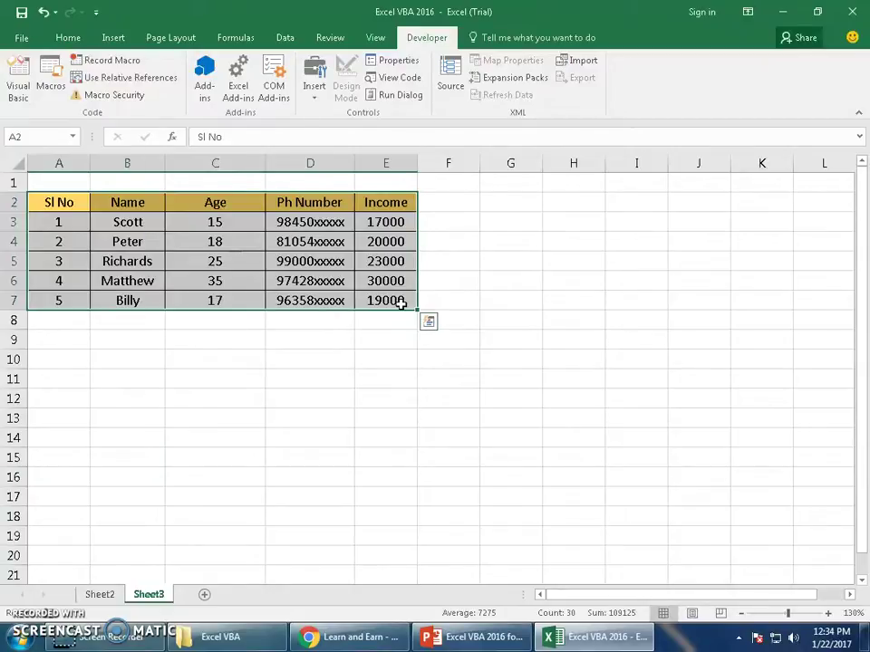
click(152, 218)
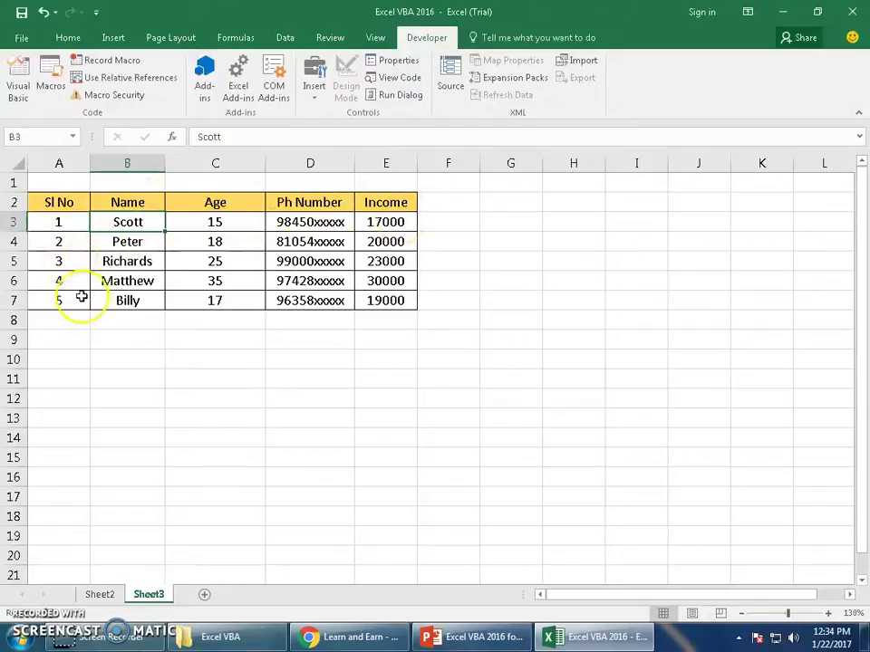
click(60, 199)
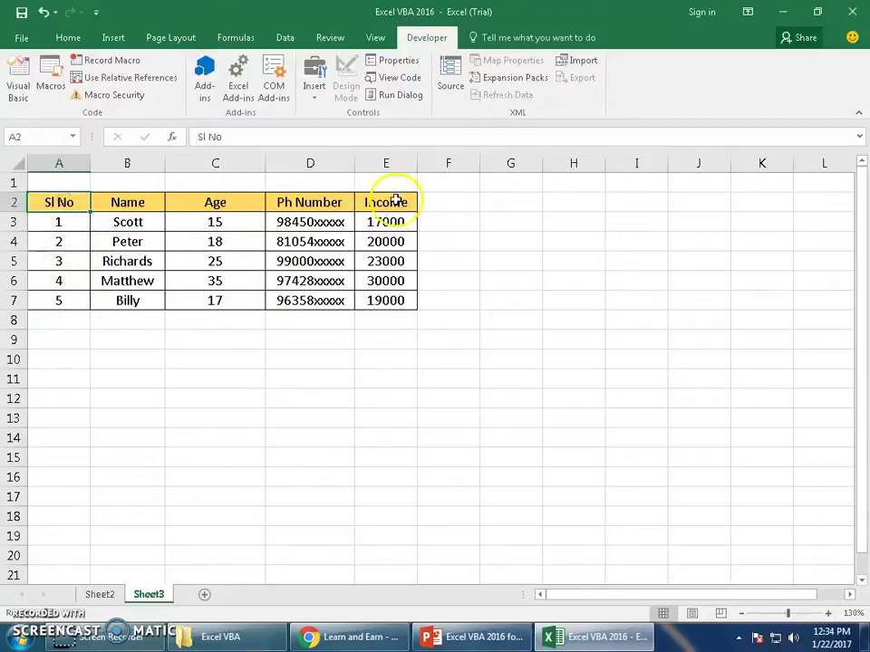
drag(136, 225, 139, 313)
drag(209, 223, 217, 301)
drag(390, 223, 398, 299)
Step: Navigate down the Age column to its last entry and the sheet's last row, and return to cell C1
click(205, 232)
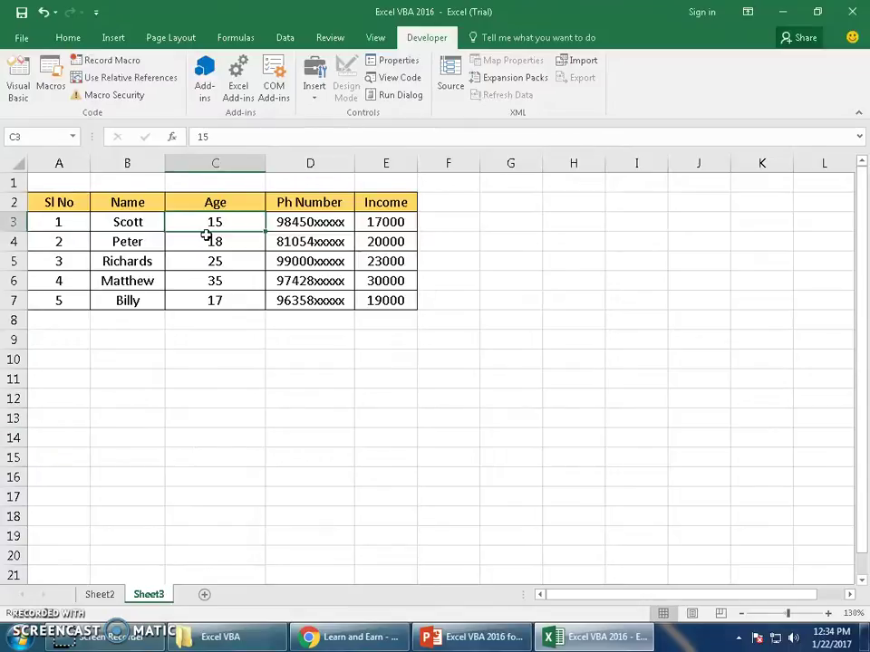
key(ctrl+Down)
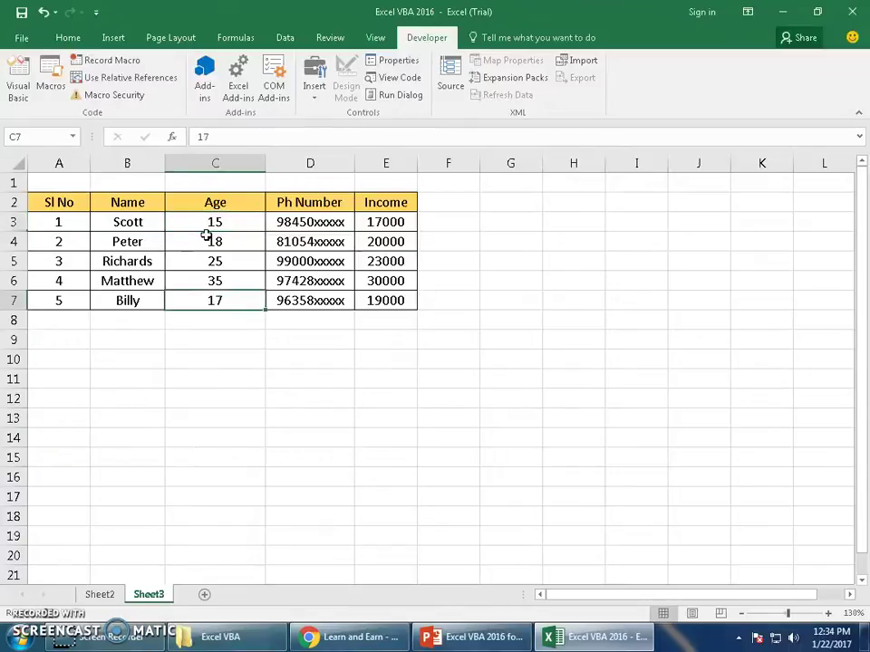
key(ctrl+Down)
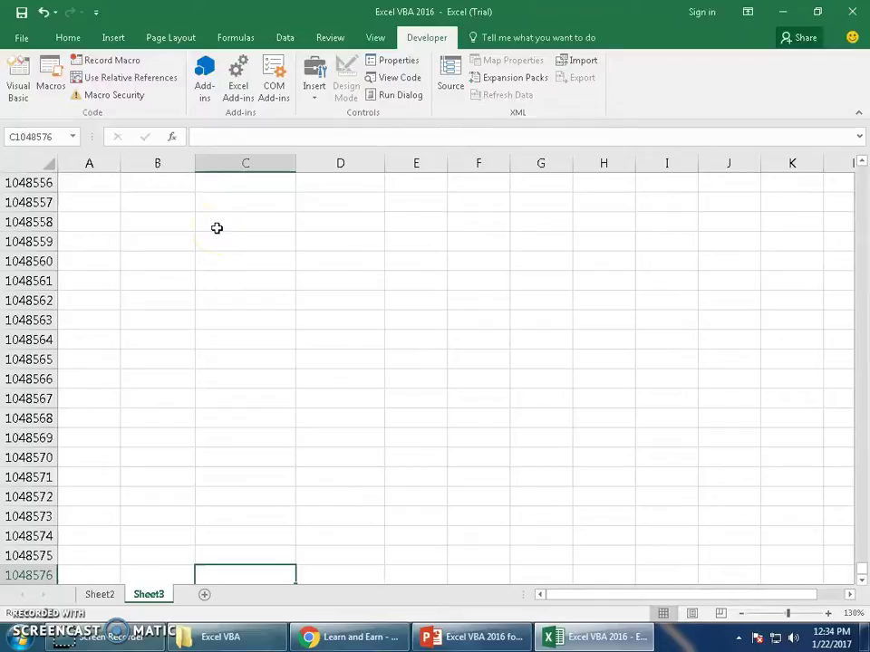
key(ctrl+Up)
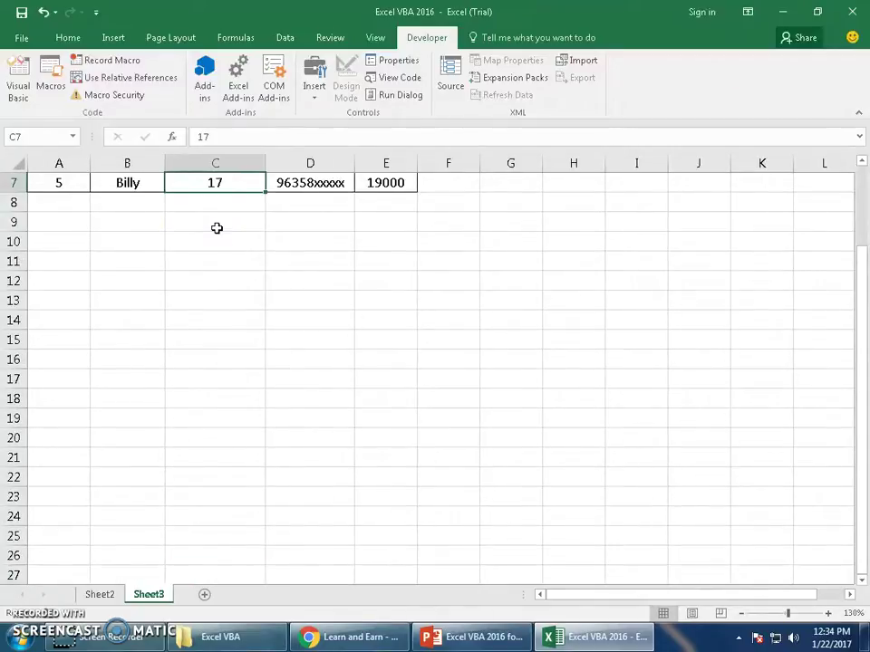
key(Up)
key(Up)
key(Up)
key(Up)
key(Up)
key(Up)
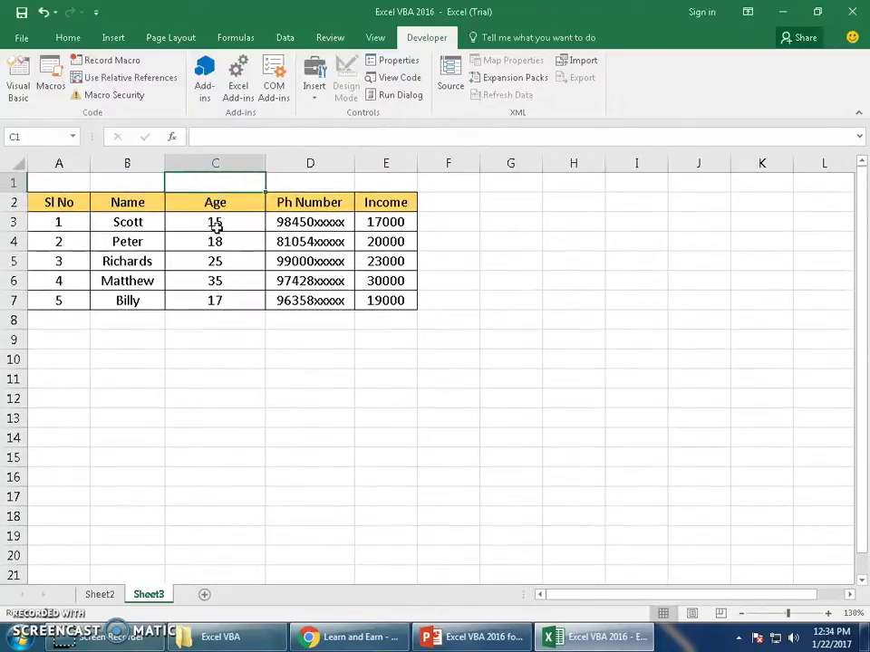
Step: Enter 1 in A13 and the task "Ppl with income morethan 20000" in B13, below the data table
click(290, 241)
click(369, 302)
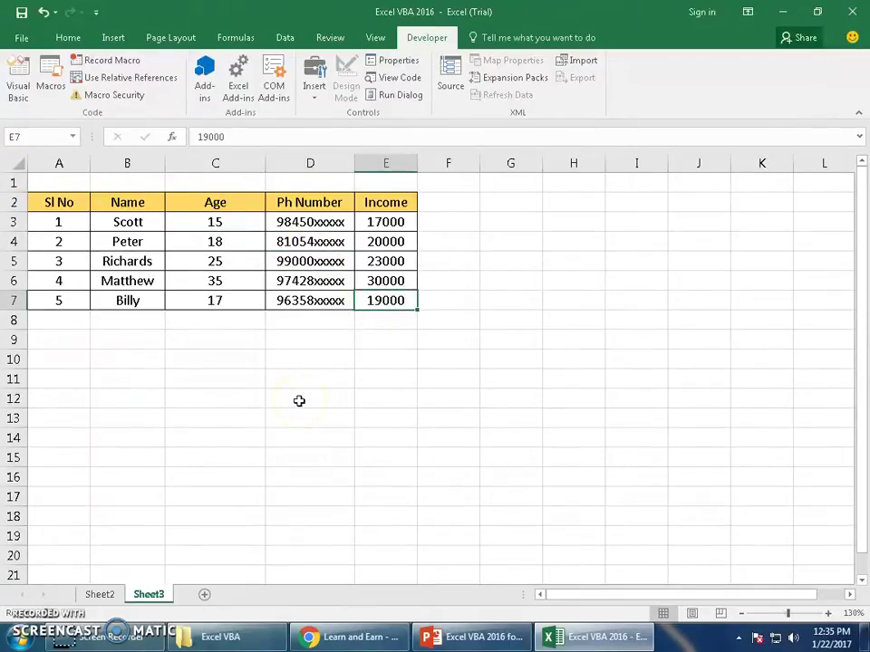
click(141, 418)
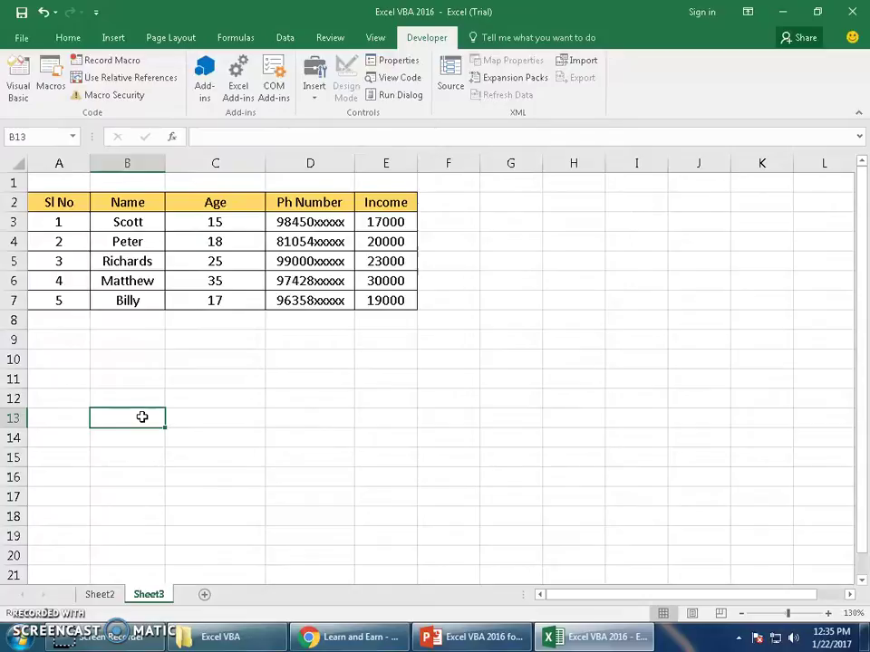
key(Left)
text(1)
key(Tab)
text(Ppl)
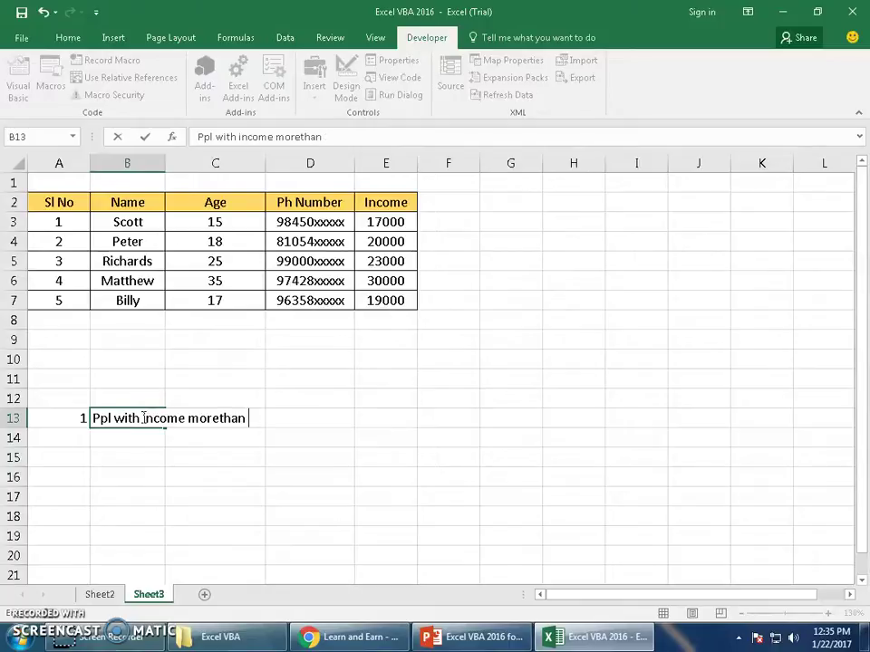
key(Return)
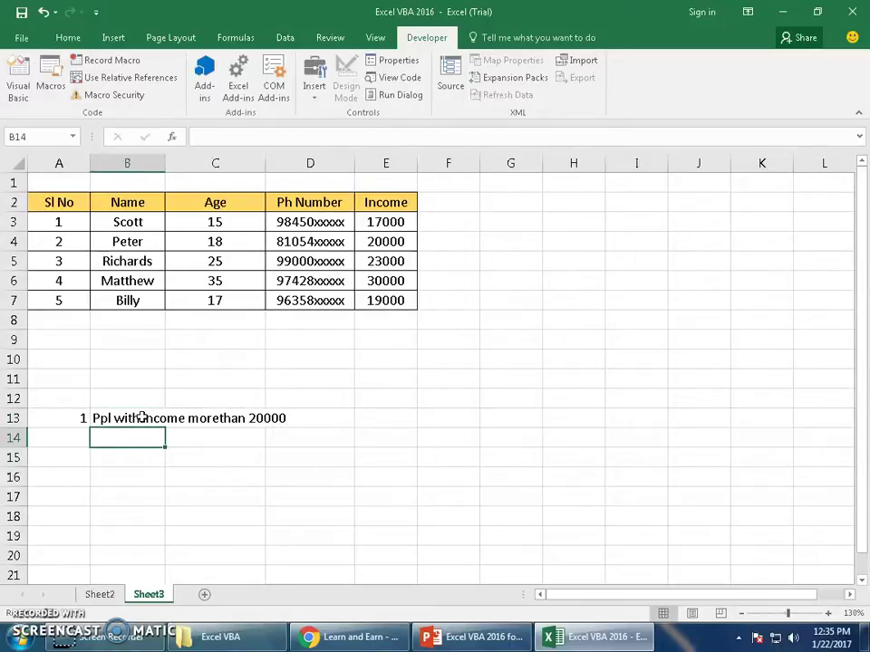
Step: Enter 2 in A14 and the task "Ppl with age above 18" in B14
key(Left)
text(2)
key(Tab)
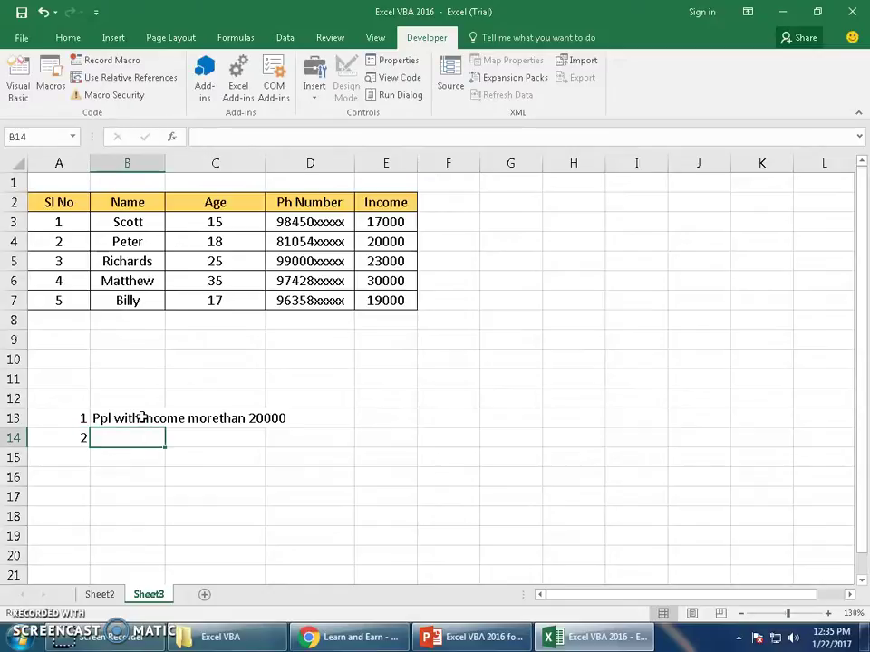
text(Ppl)
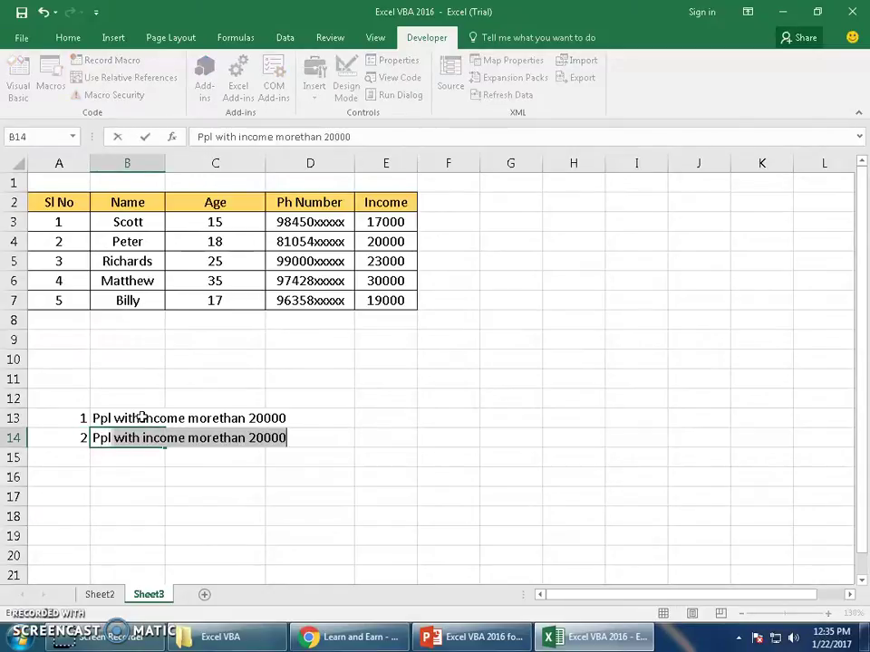
text( with )
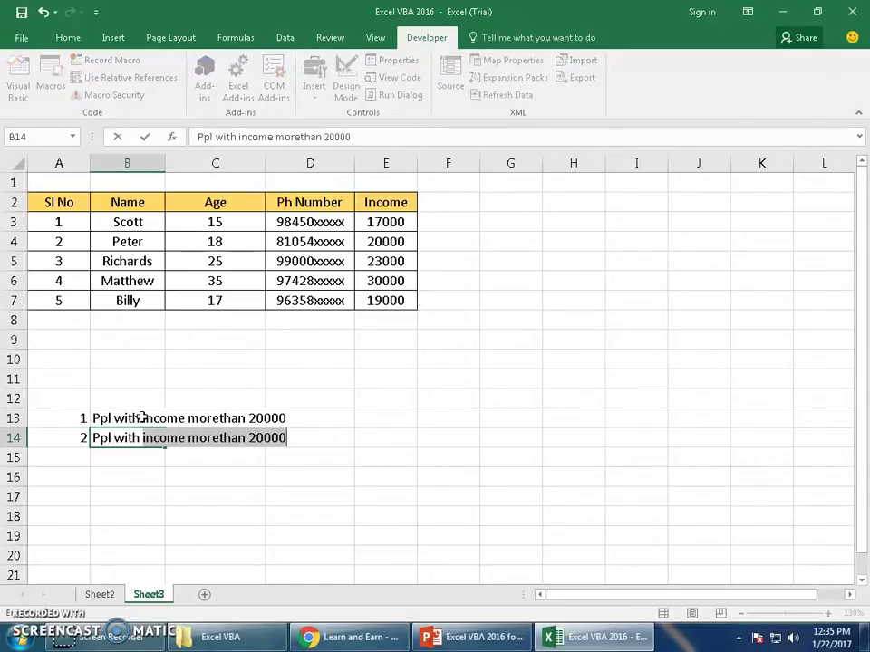
text(age above)
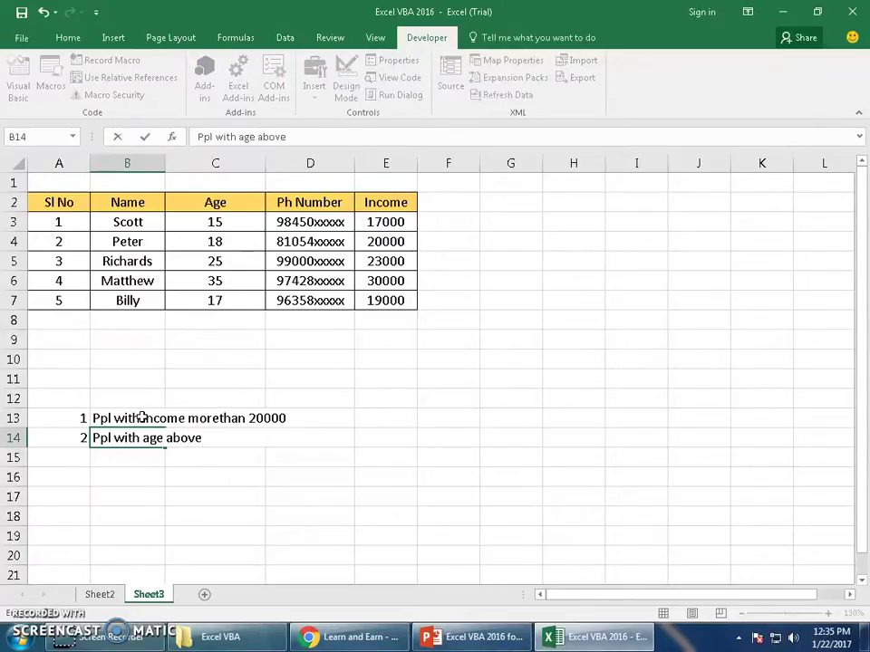
key(Return)
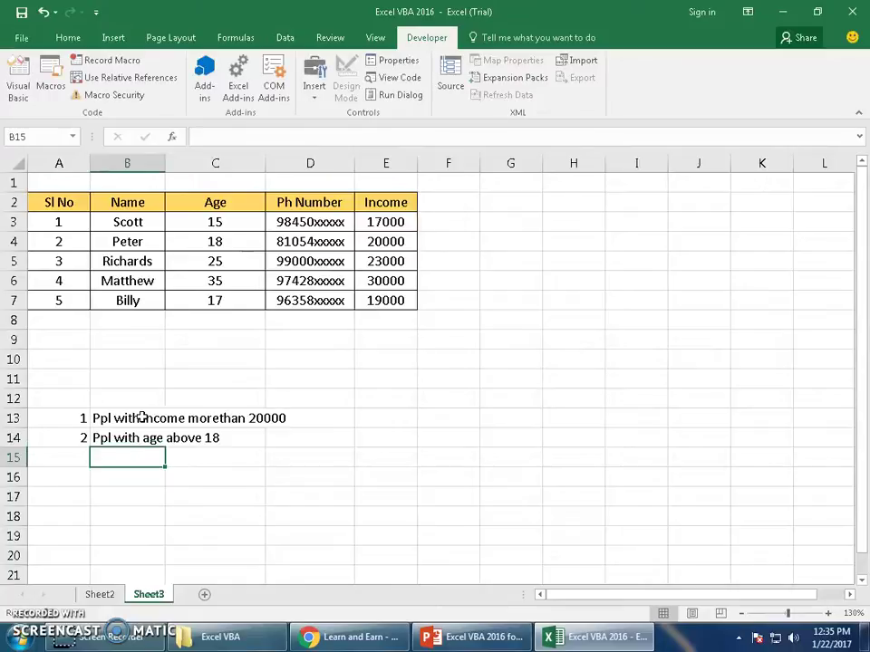
Step: Enter 3 in A15 and the task "Clear all" in B15
key(Left)
text(3)
key(Tab)
text(Clear)
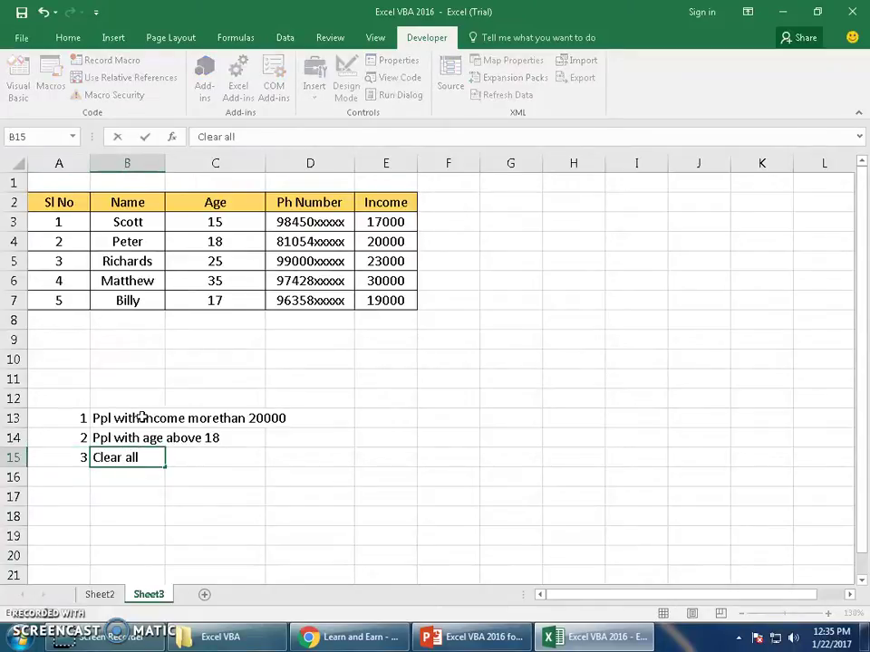
text( all)
key(Return)
click(386, 222)
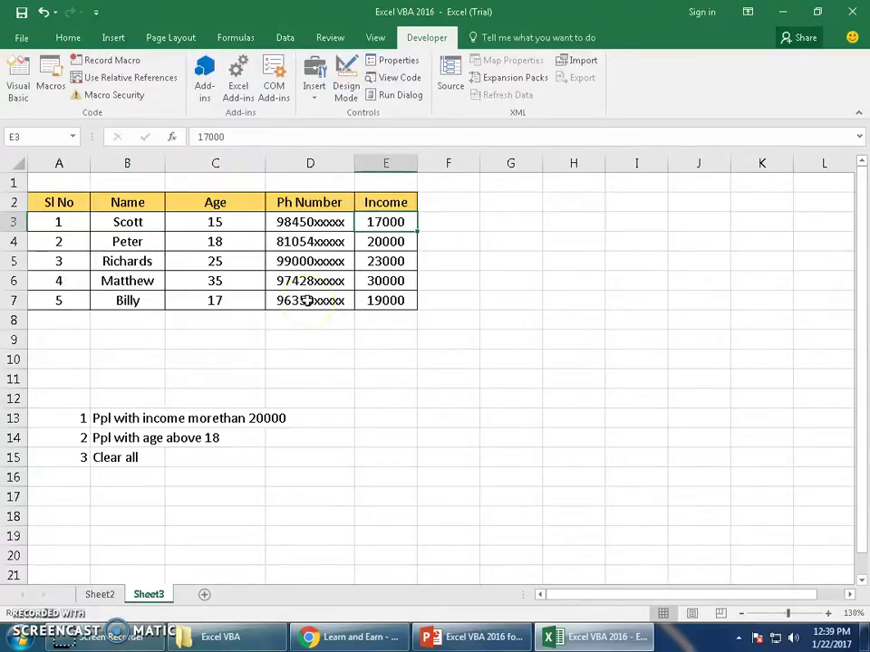
click(382, 197)
click(86, 420)
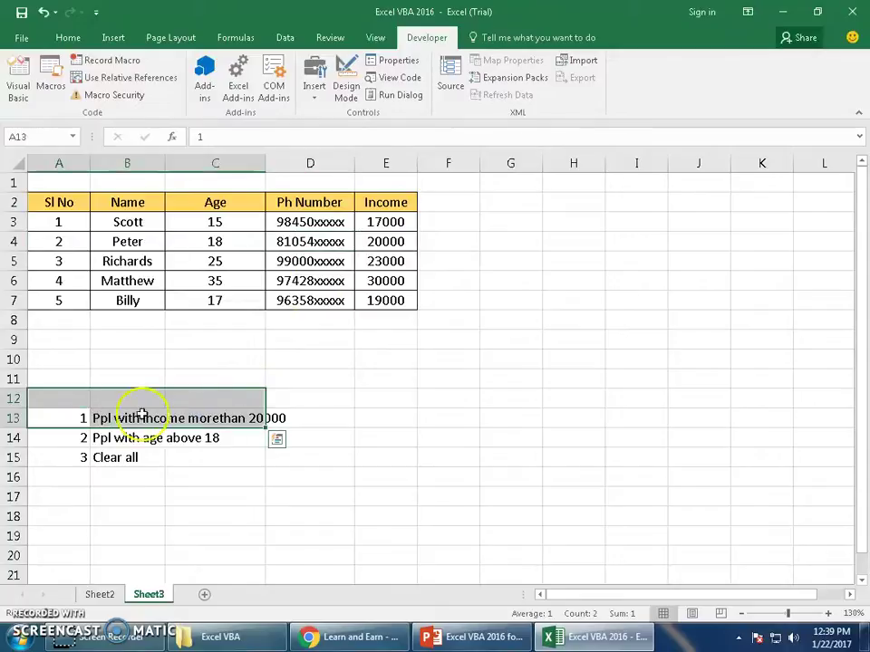
click(127, 417)
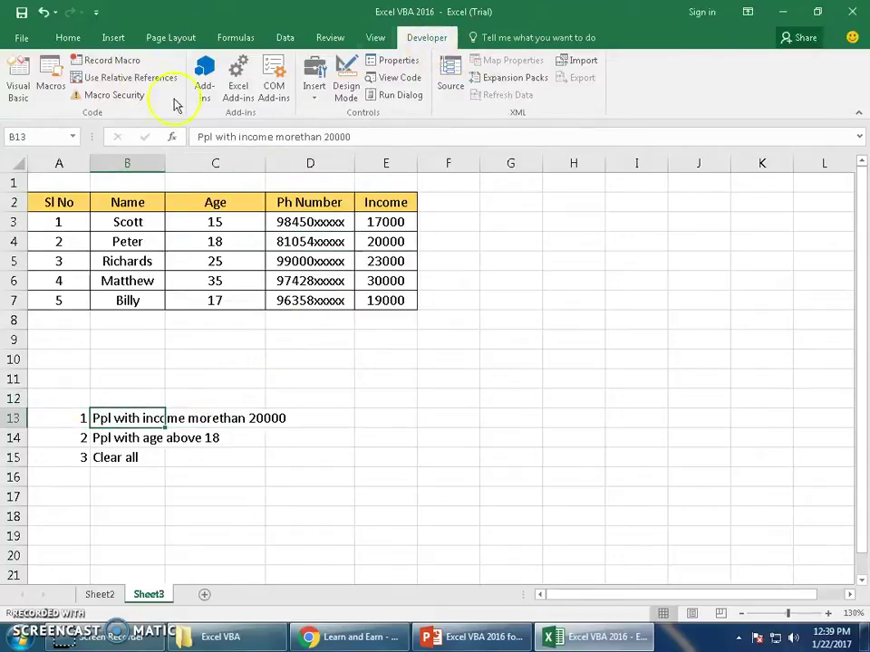
Step: Start recording a macro named "Income" in this workbook, without a shortcut key
click(112, 60)
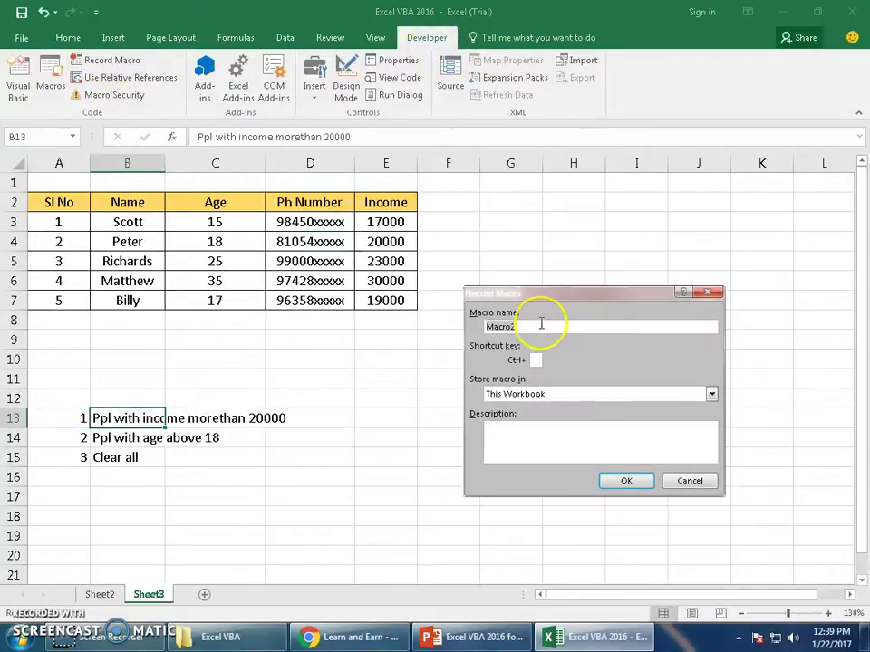
key(BackSpace)
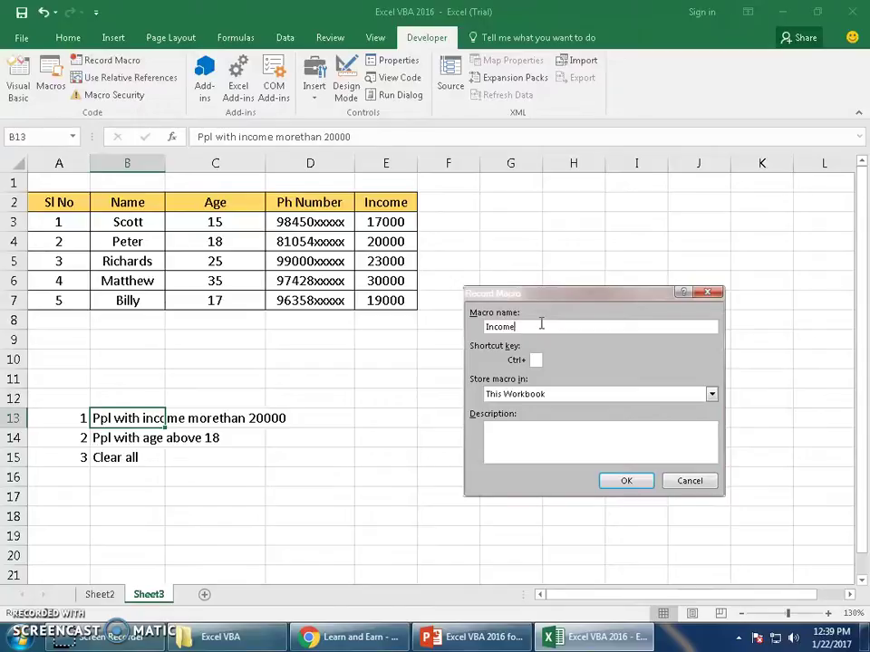
click(535, 360)
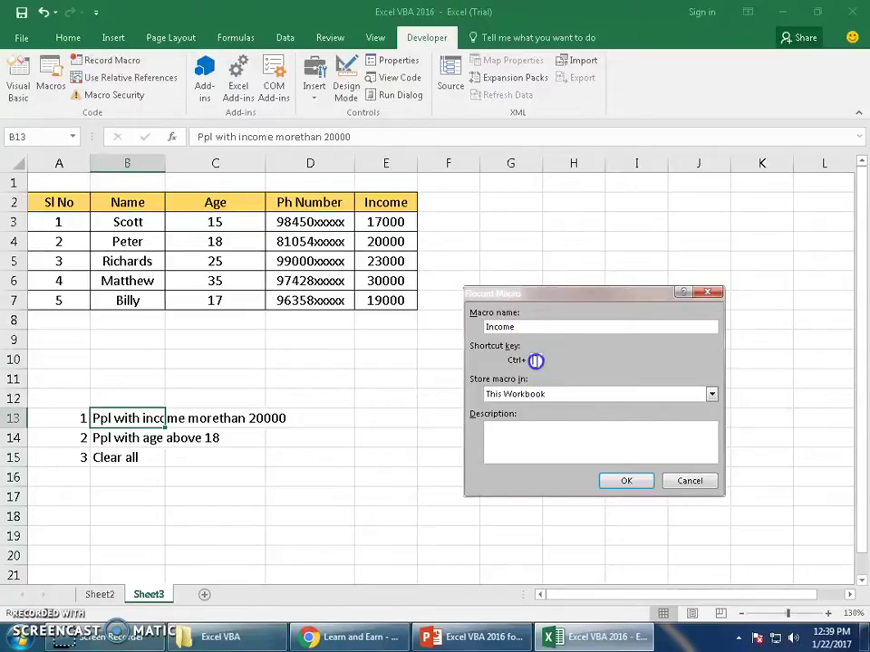
click(626, 481)
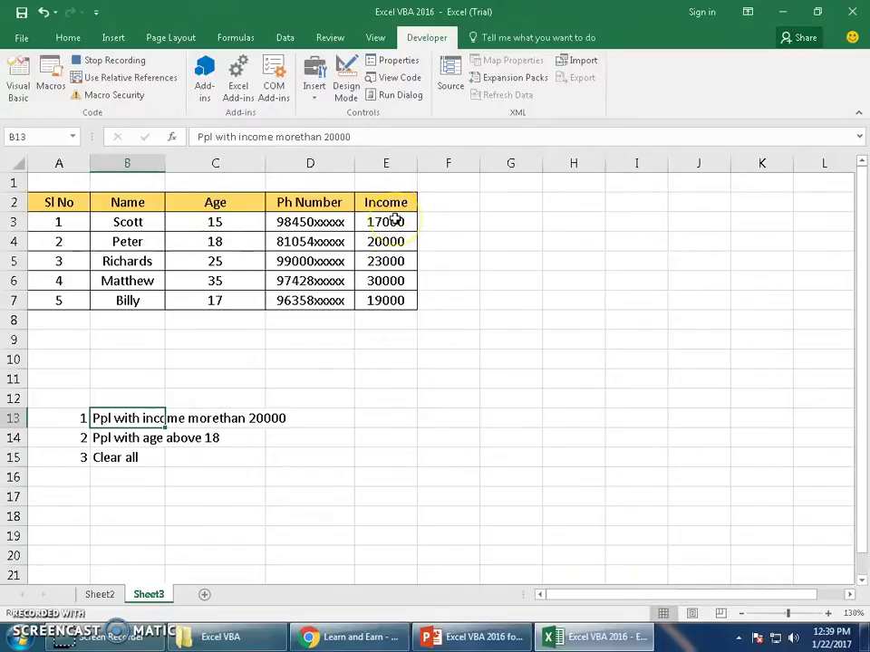
click(64, 38)
click(388, 221)
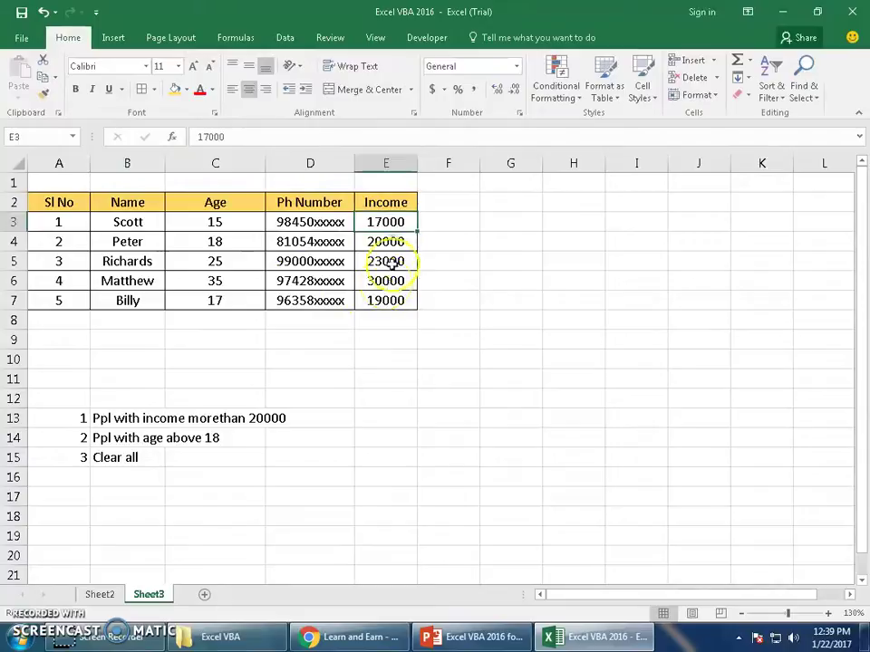
drag(386, 221, 391, 307)
click(431, 37)
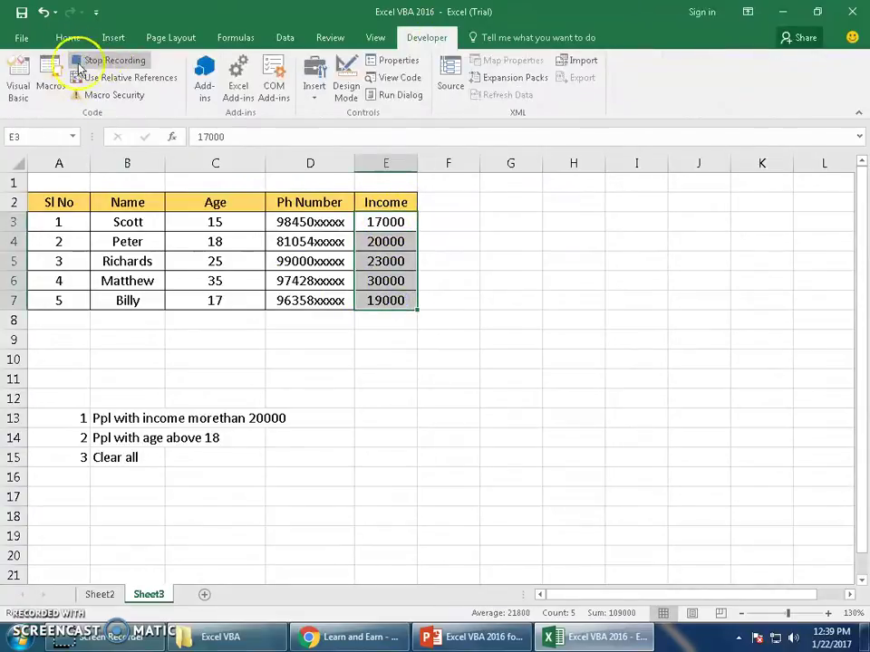
click(65, 38)
Step: Apply conditional formatting to E3:E7 that highlights incomes greater than 20000 with Light Red Fill with Dark Red Text
click(384, 220)
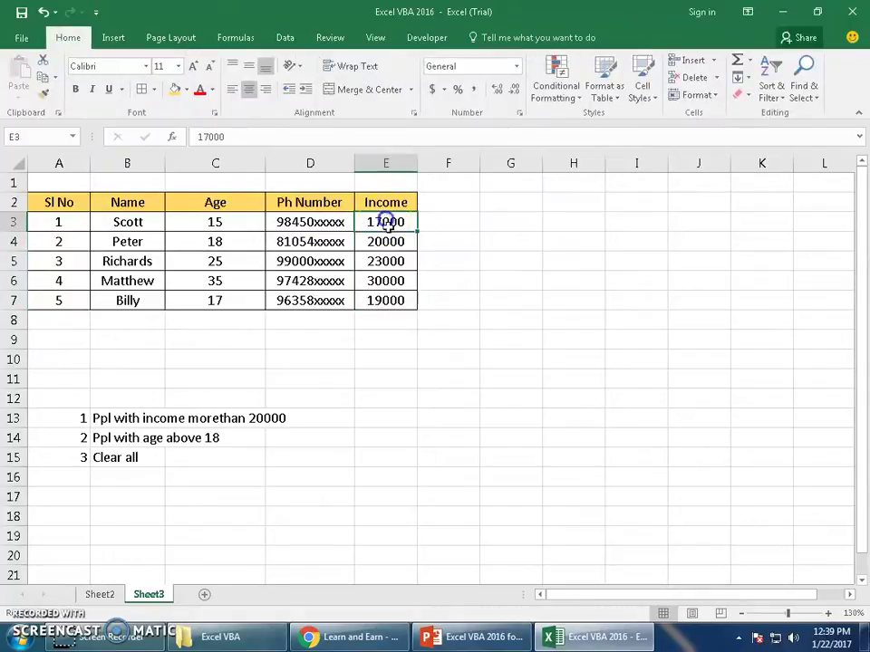
shift+click(397, 307)
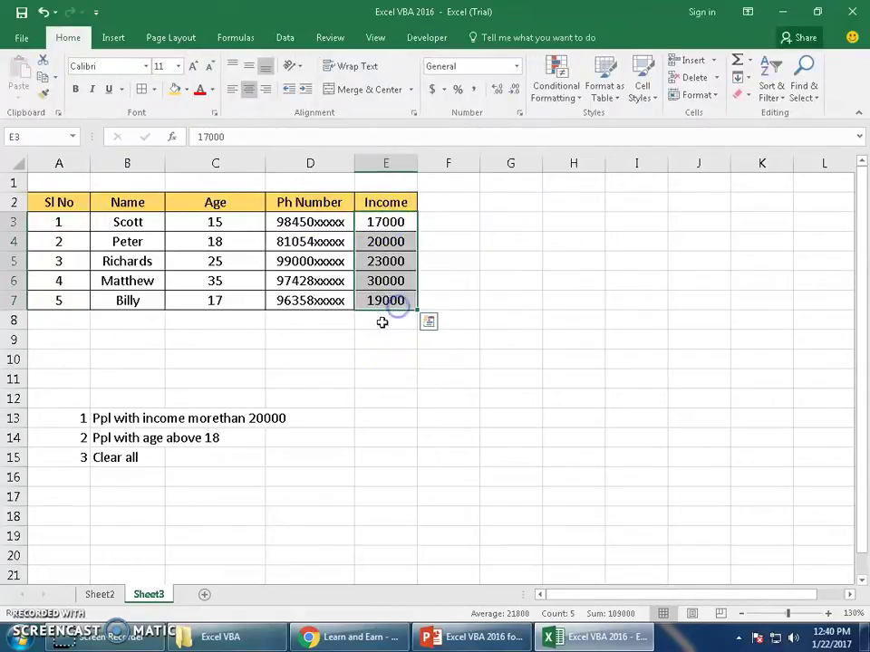
click(555, 90)
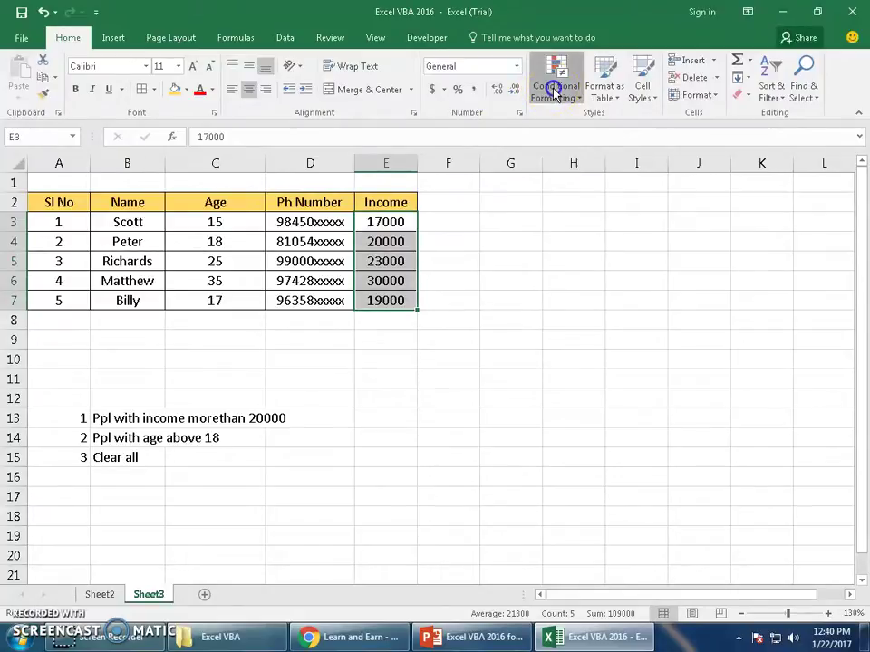
mouse_move(598, 125)
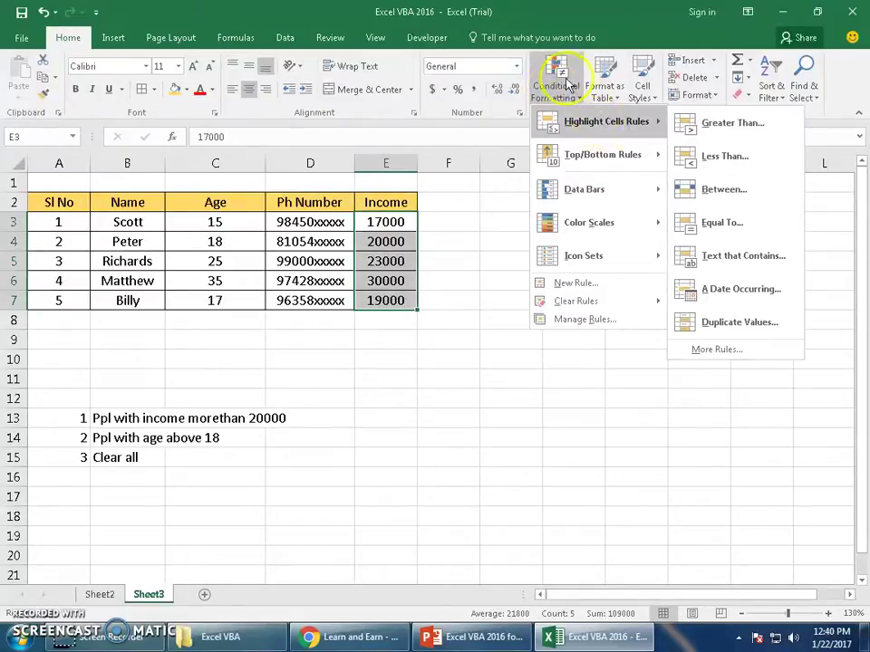
click(64, 42)
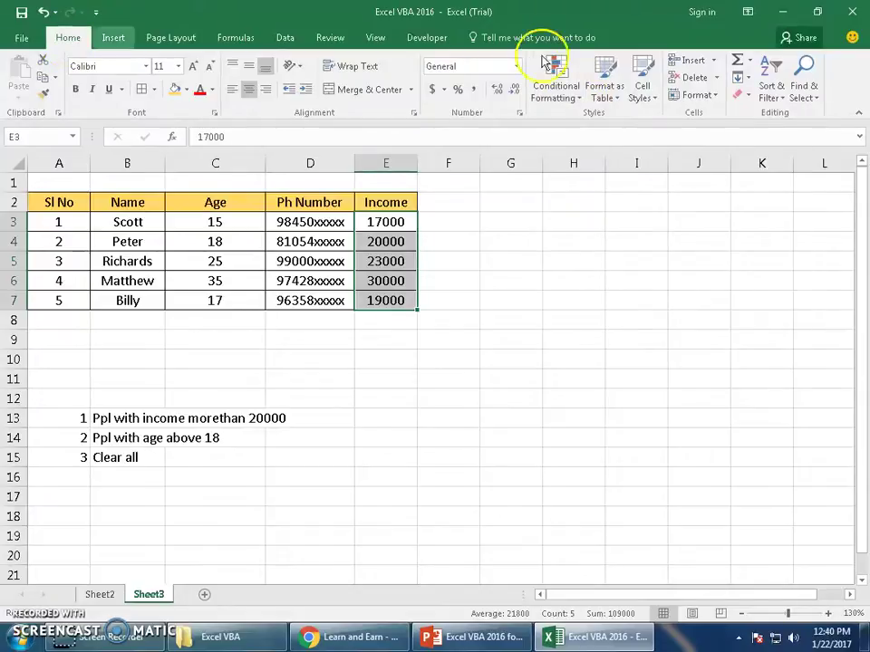
click(561, 89)
mouse_move(573, 127)
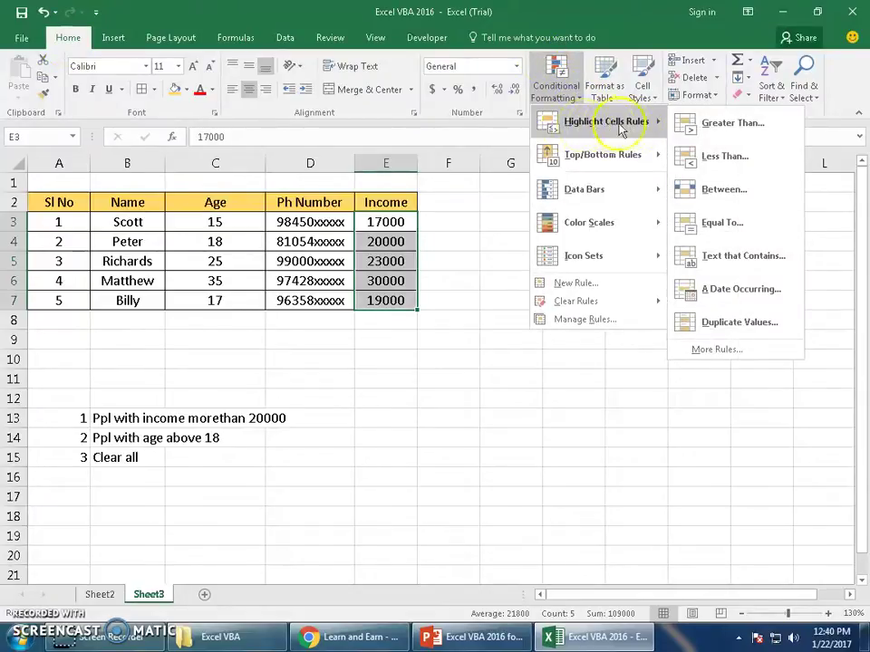
click(715, 127)
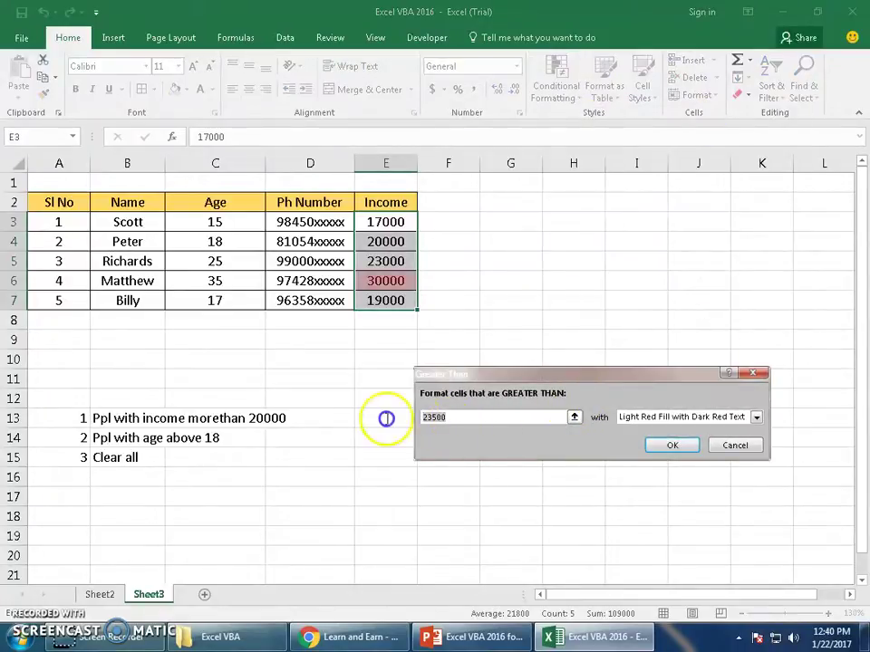
text(20000)
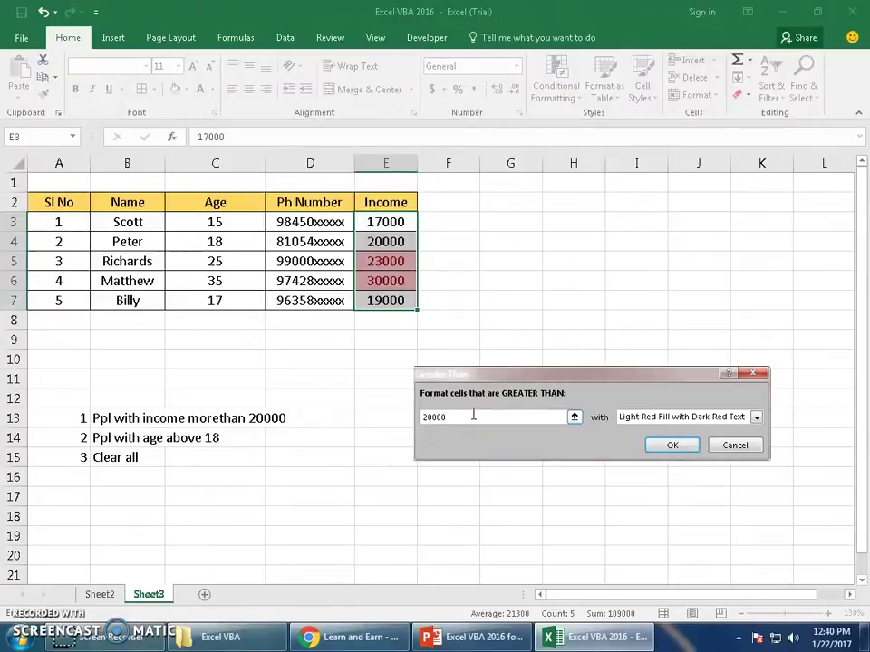
click(673, 446)
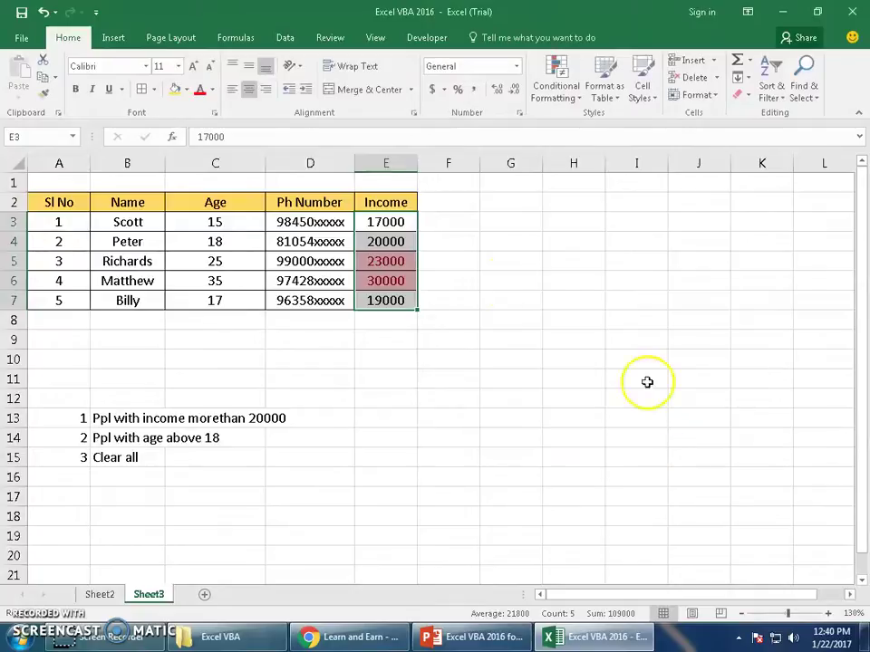
Step: Select cell A2 as the end of the macro and stop the recording
click(371, 223)
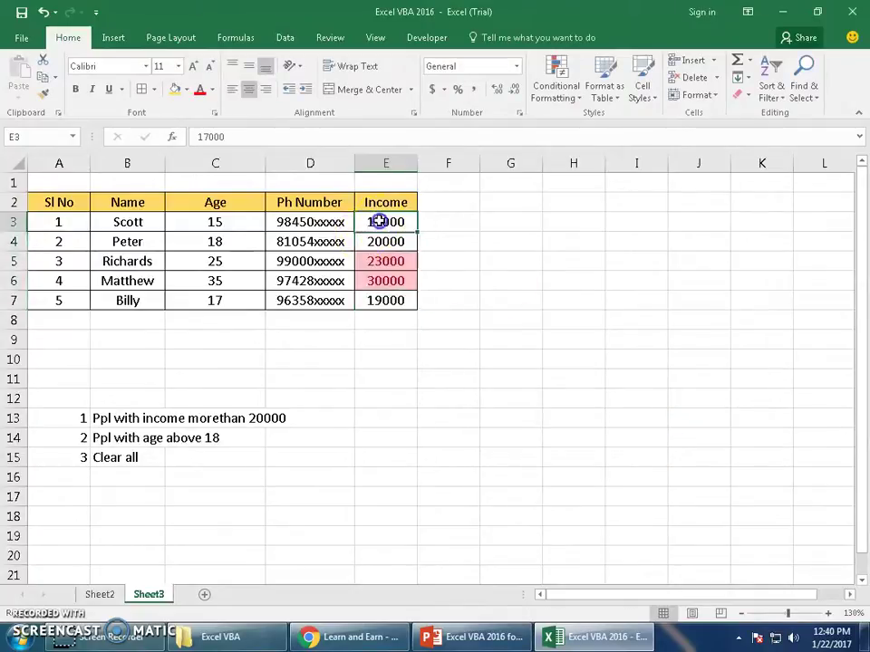
click(60, 203)
click(440, 38)
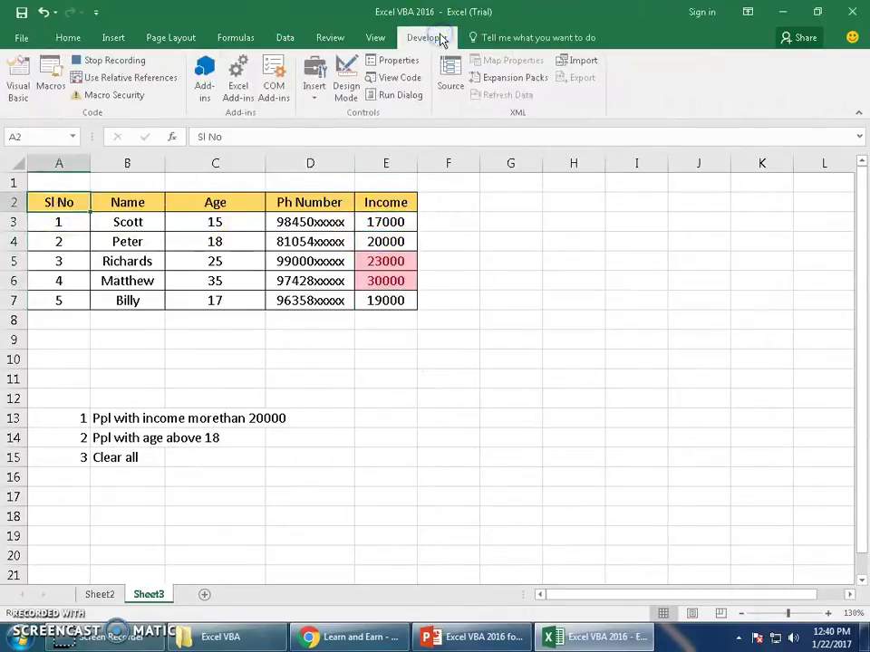
click(109, 64)
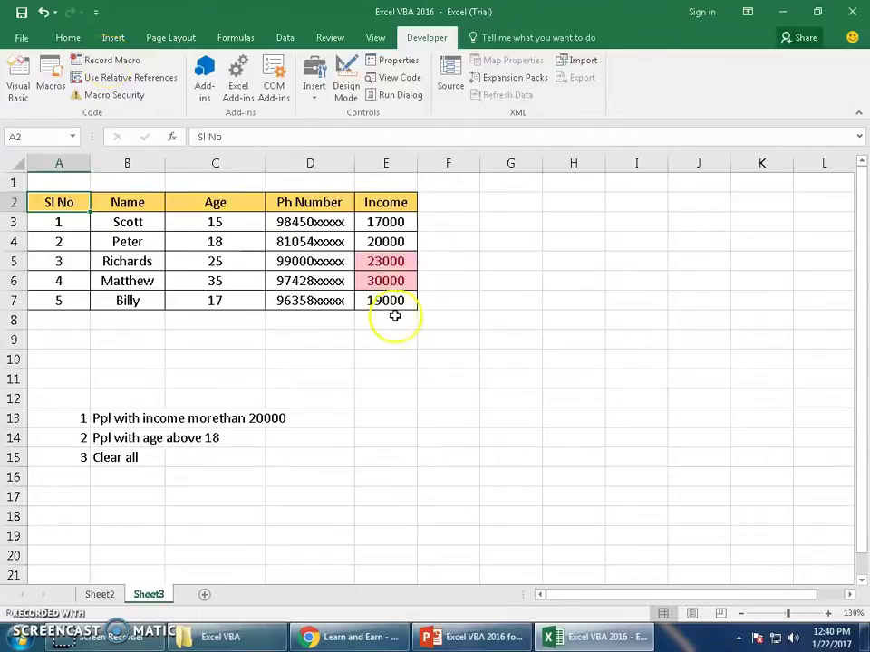
drag(404, 221, 411, 301)
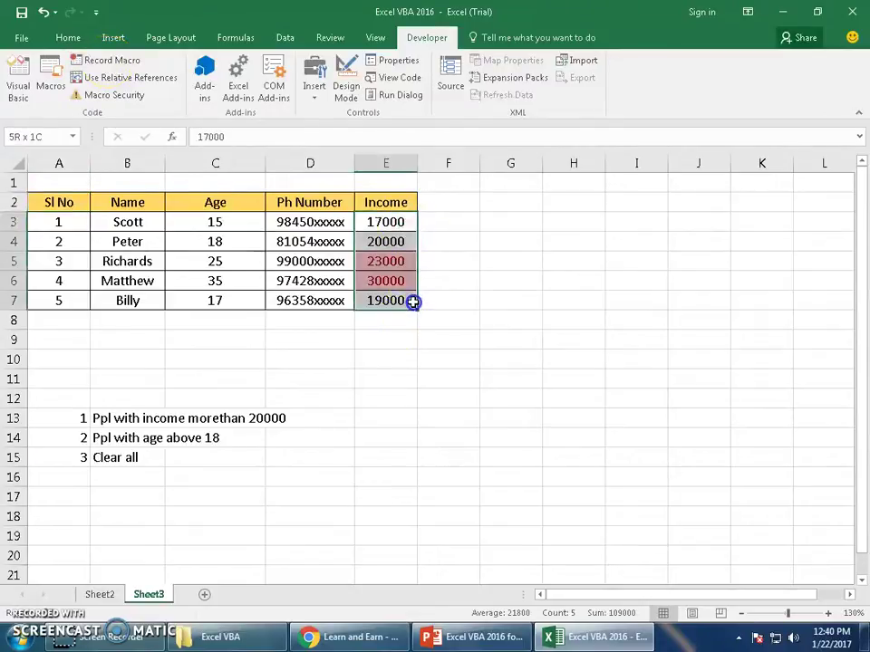
click(523, 356)
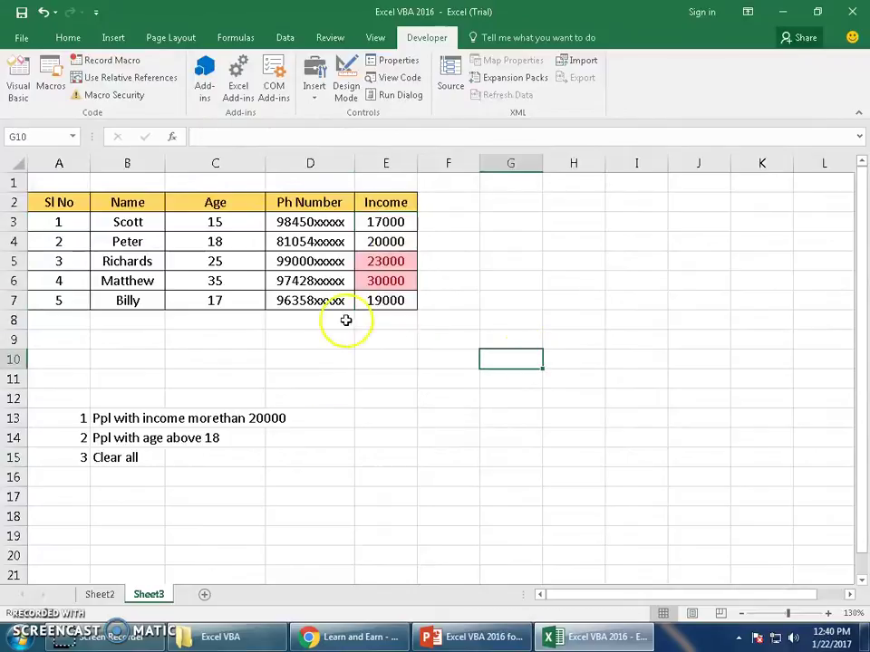
Step: Draw a rounded rectangle about 2.14 by 0.34 inches over G11:J12 and apply a green gradient shape style
click(67, 37)
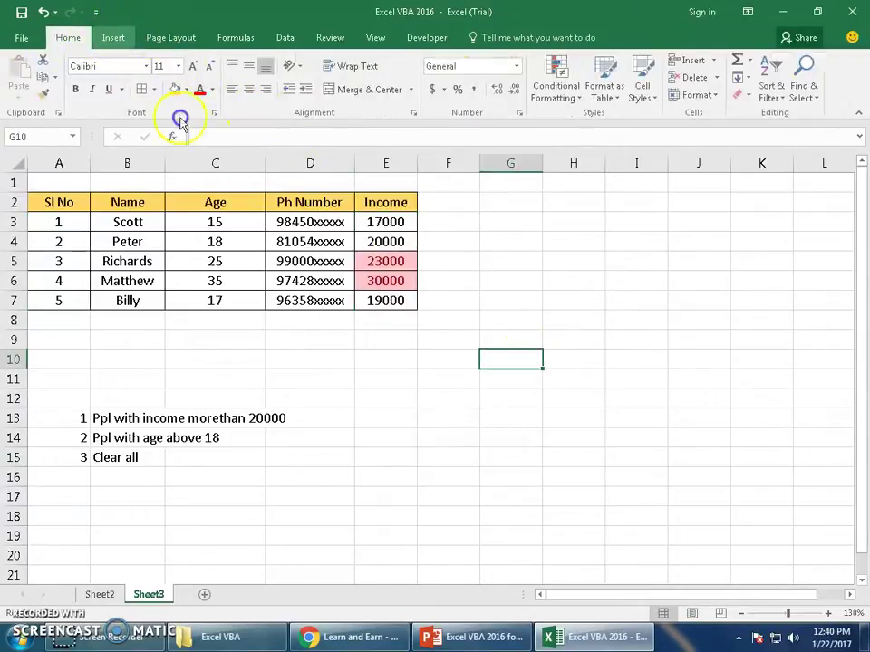
click(113, 38)
click(183, 101)
click(238, 161)
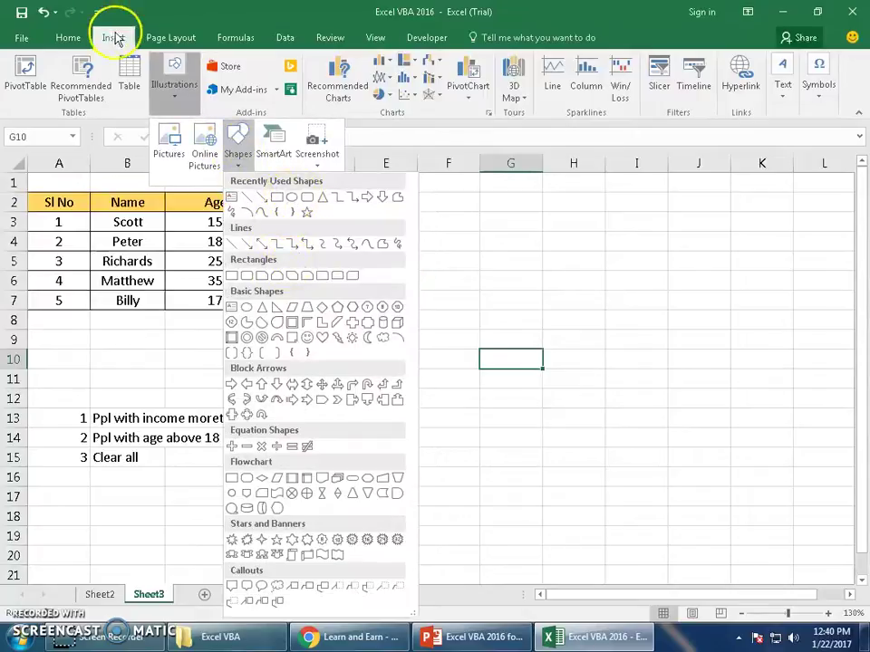
click(305, 199)
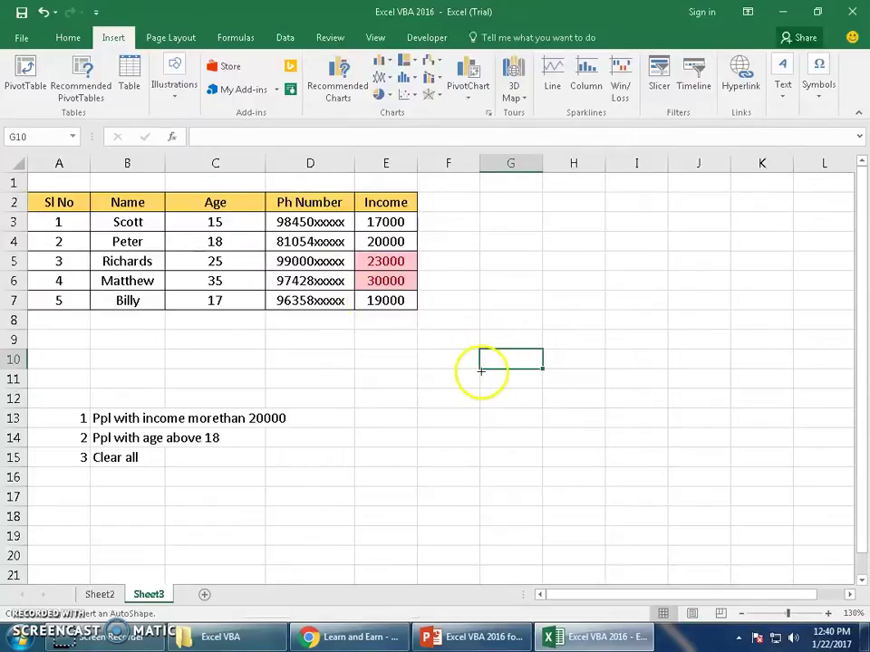
drag(480, 371, 681, 401)
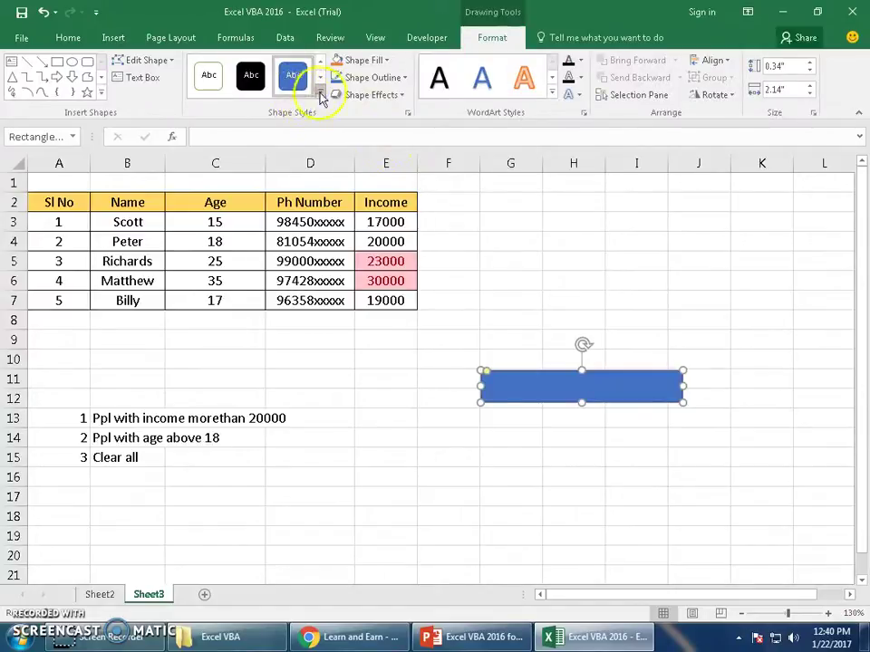
click(321, 95)
click(466, 322)
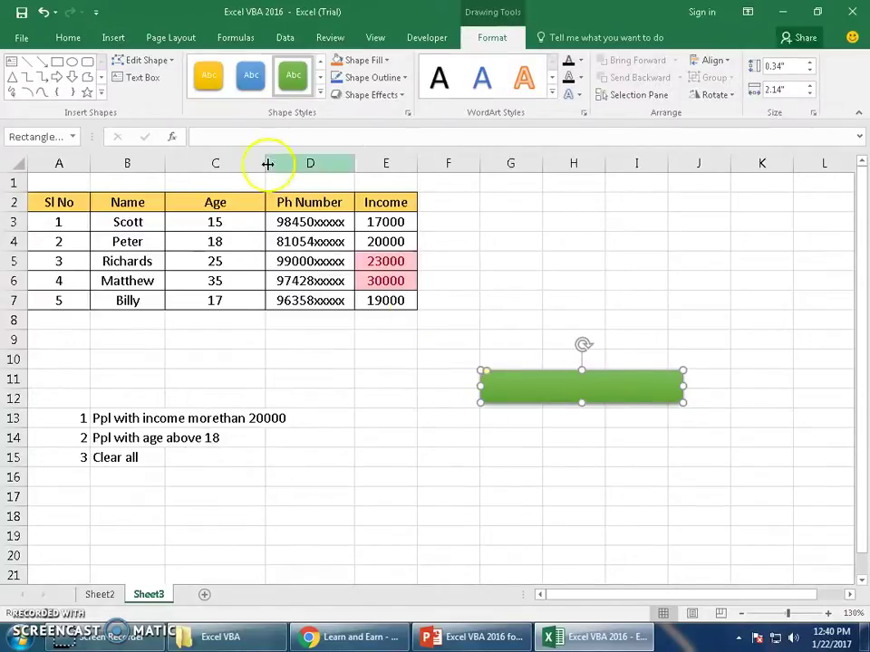
Step: Label the green rounded rectangle "Ppl with income more than 20k"
click(571, 390)
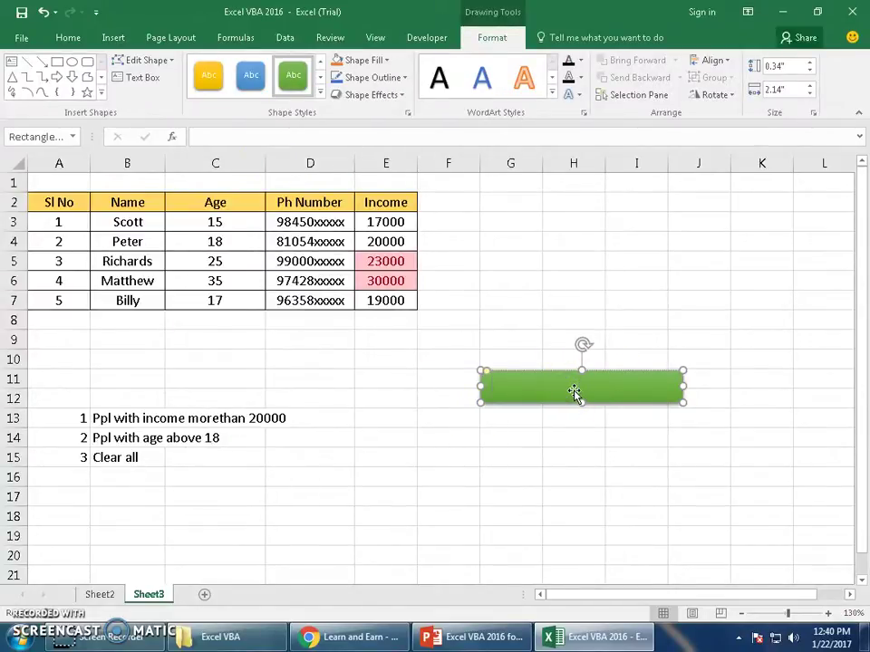
text(Ppl)
text(with income more than 20k)
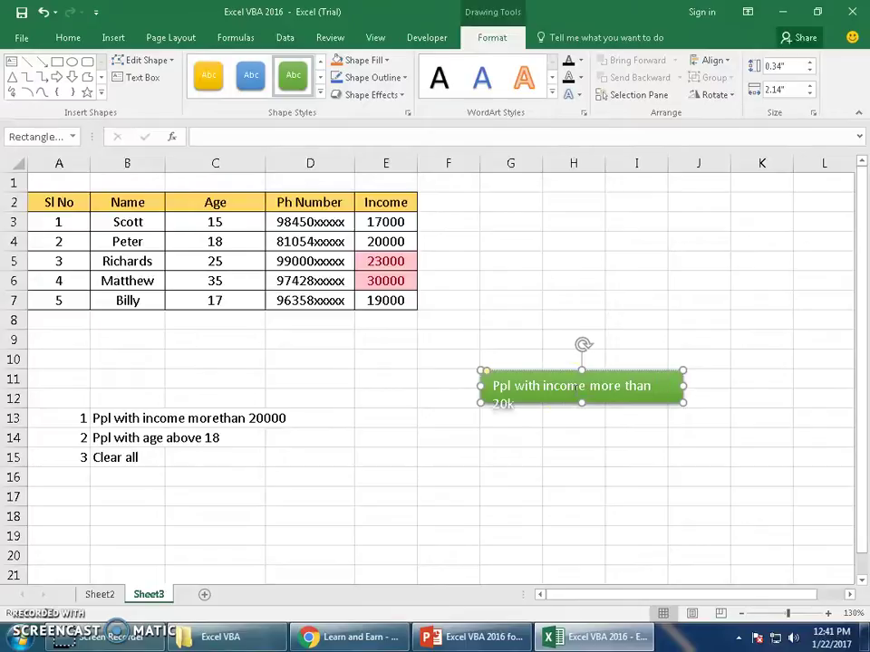
Step: Widen the labelled shape to about 2.28 inches and centre its text
drag(680, 385, 696, 386)
click(251, 75)
click(293, 75)
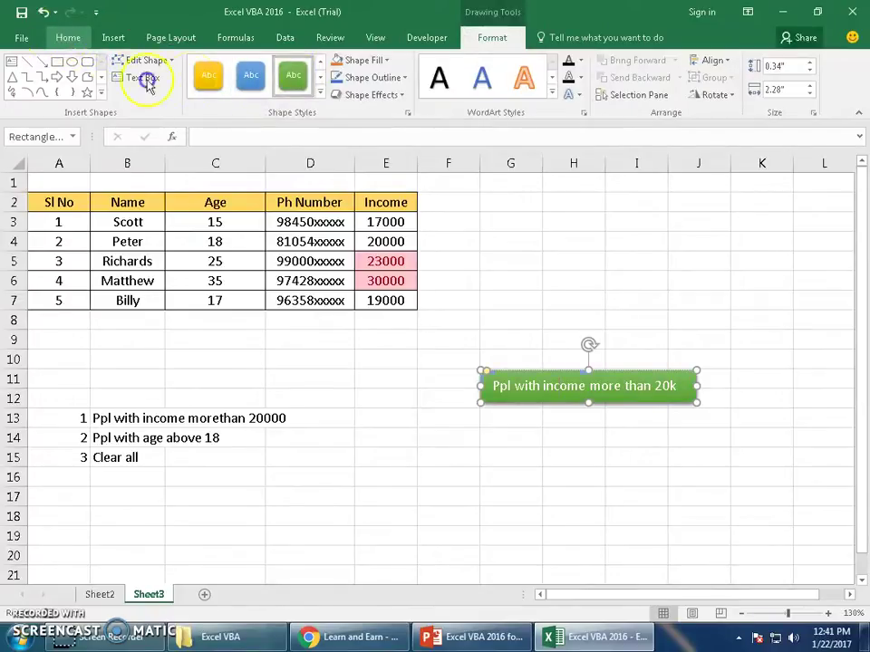
key(Escape)
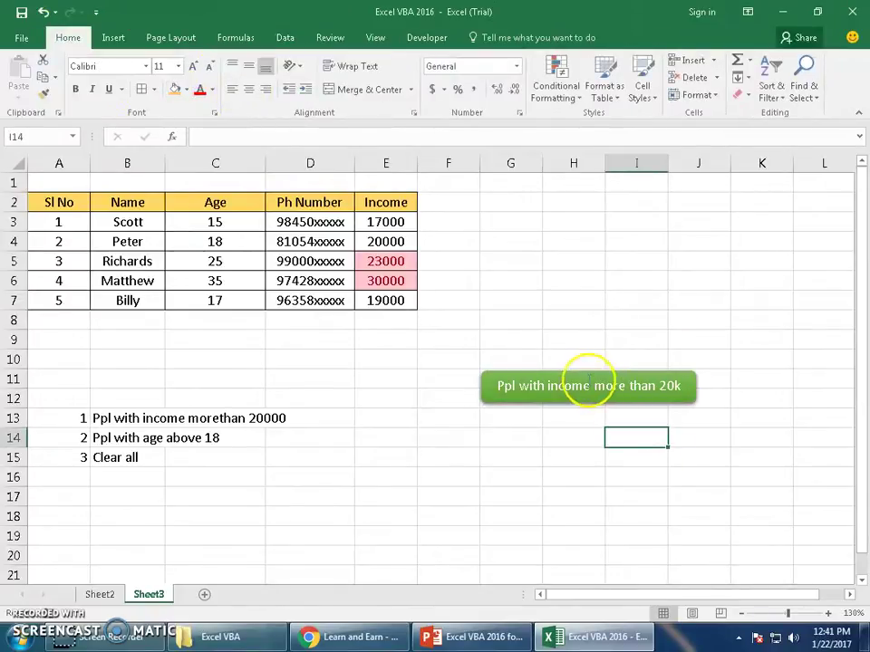
Step: Assign the Income macro to the "Ppl with income more than 20k" shape
right_click(569, 381)
click(621, 330)
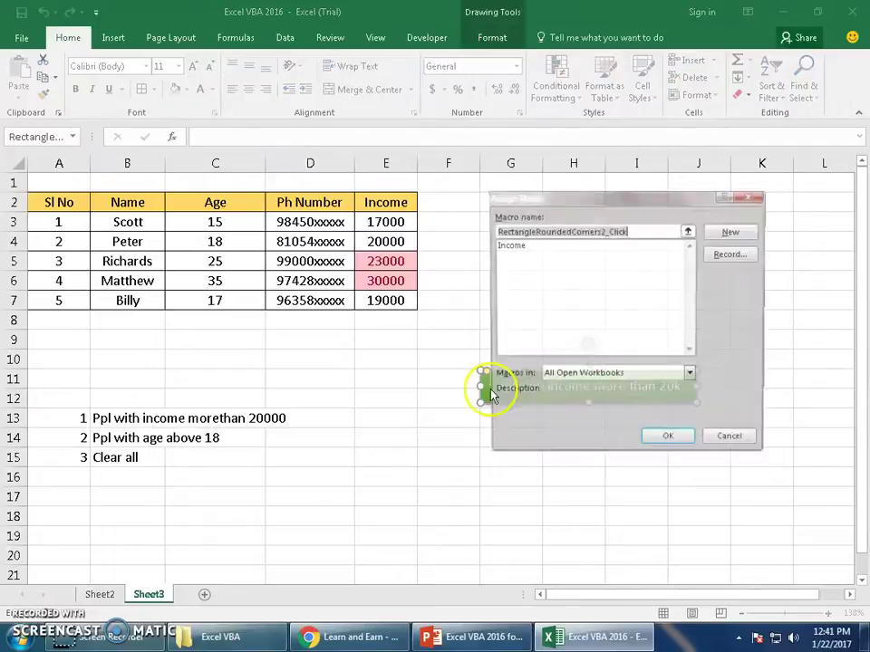
click(525, 245)
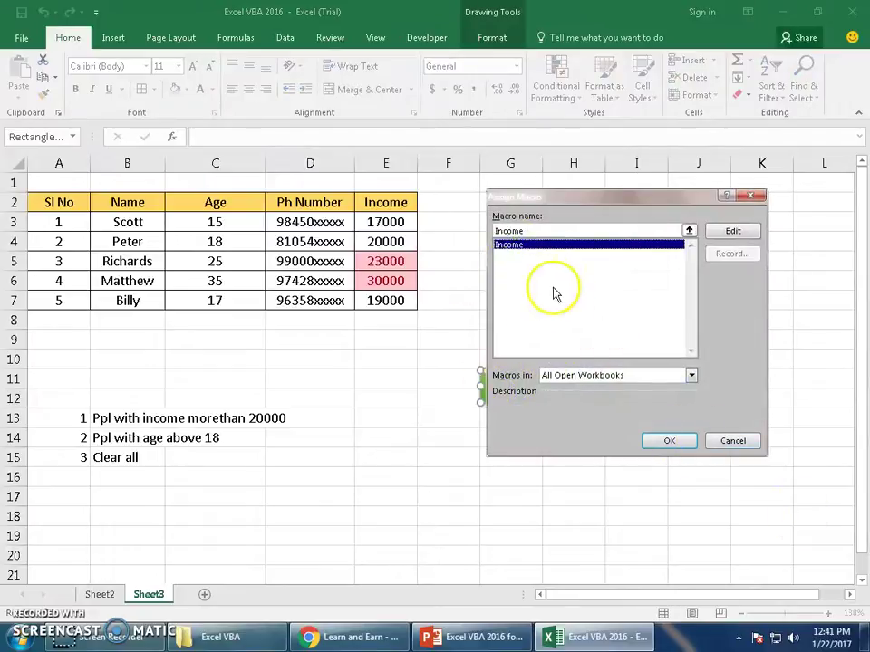
click(680, 442)
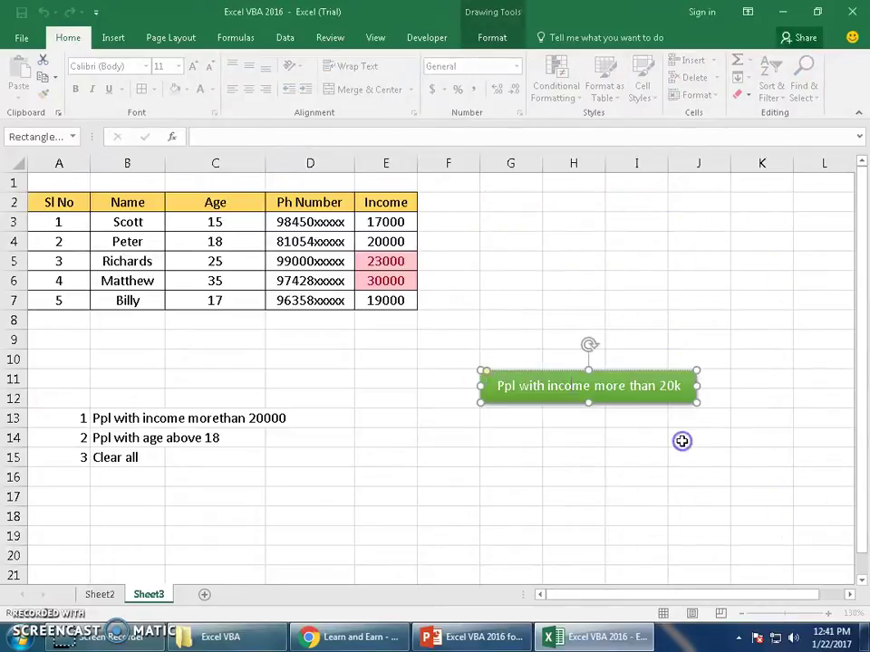
click(535, 475)
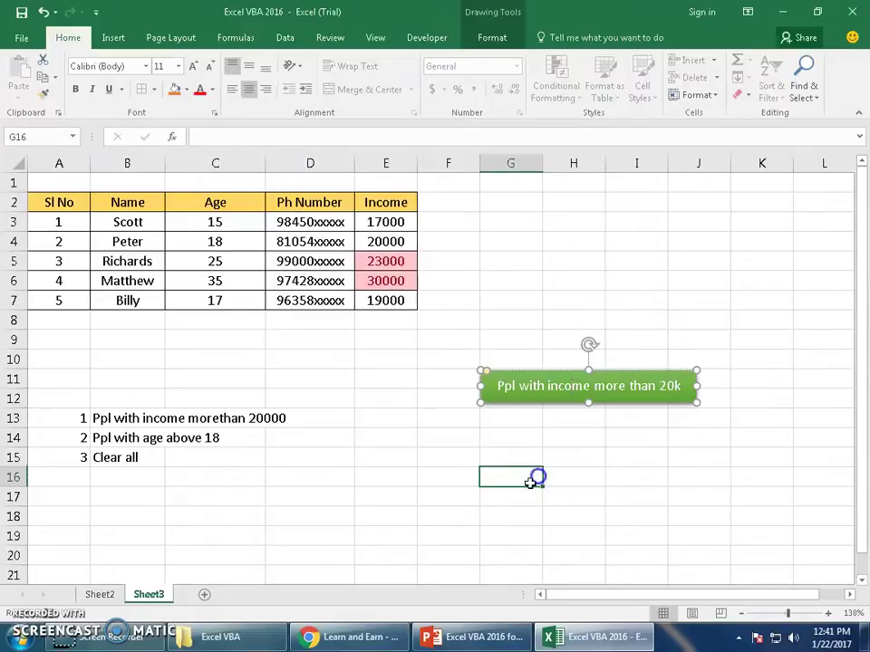
Step: Delete the conditional formatting rule from the income cells E3:E7
click(387, 220)
drag(387, 220, 398, 320)
click(556, 86)
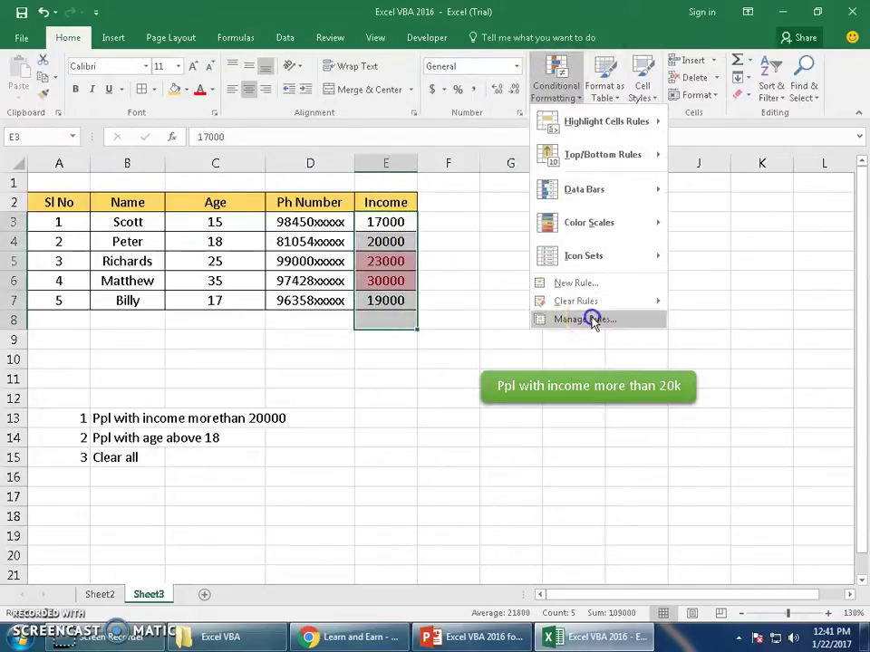
click(562, 354)
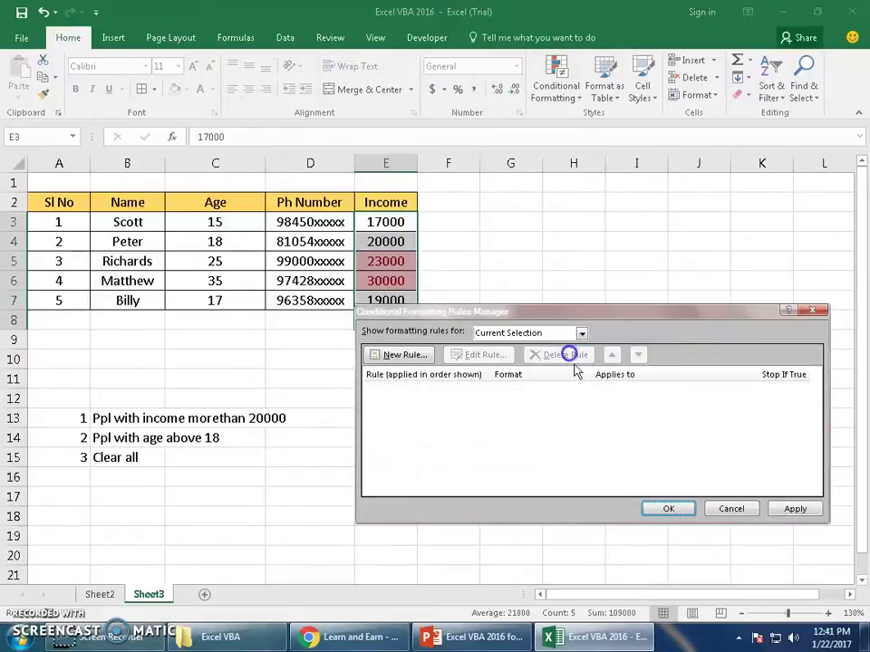
click(686, 512)
click(572, 261)
drag(387, 222, 389, 301)
click(524, 276)
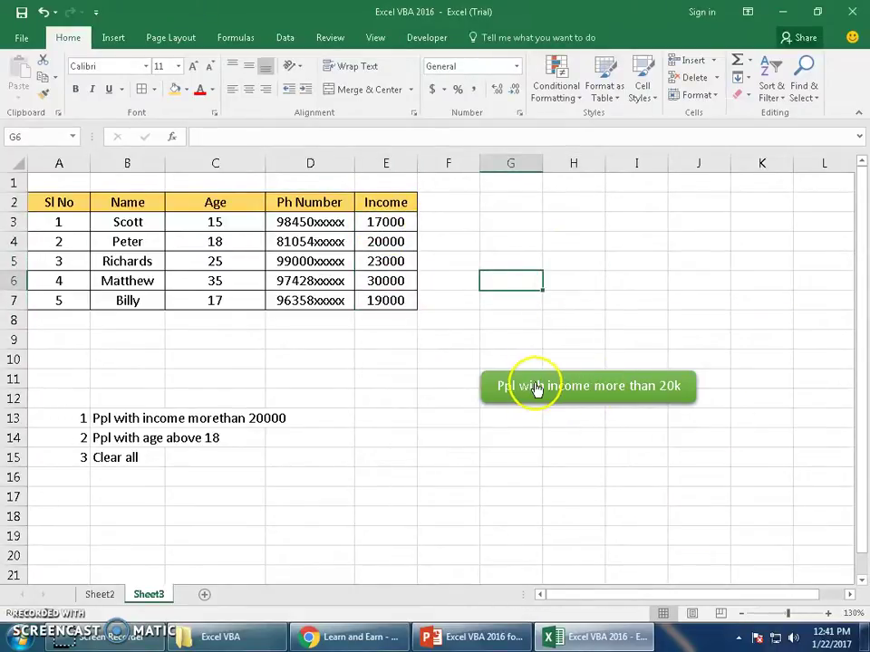
Step: Run the Income macro from its shape and check the highlighted incomes in column E
click(594, 389)
drag(397, 264, 400, 290)
click(490, 241)
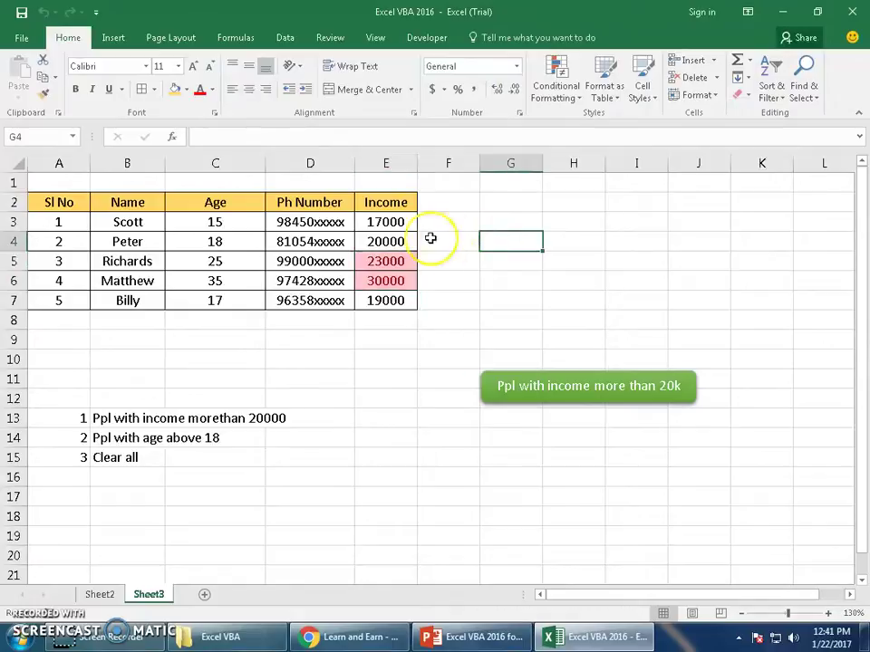
Step: Test the highlighting by changing the income in E3 to 21000 and in E5 to 19000
click(396, 224)
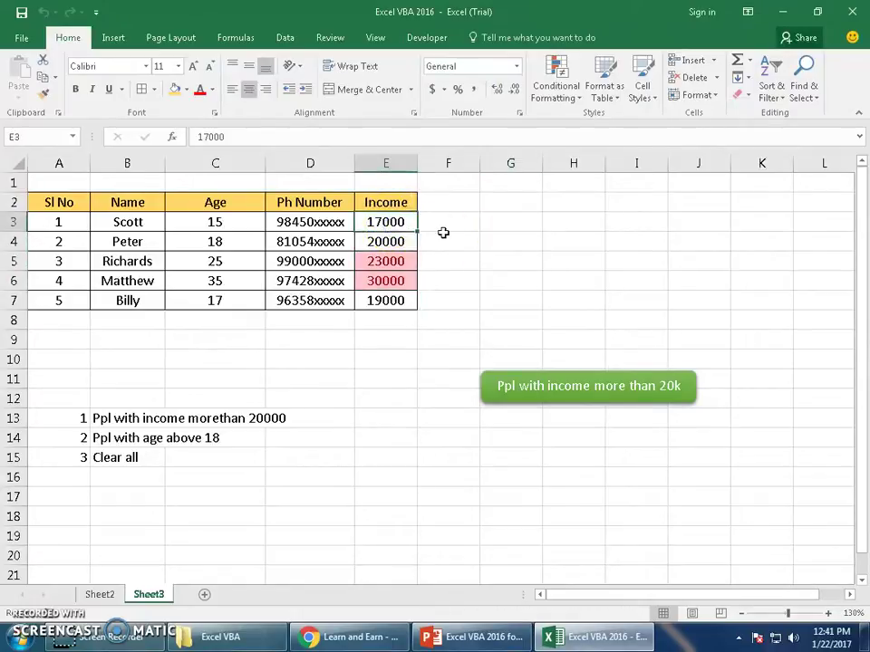
text(211)
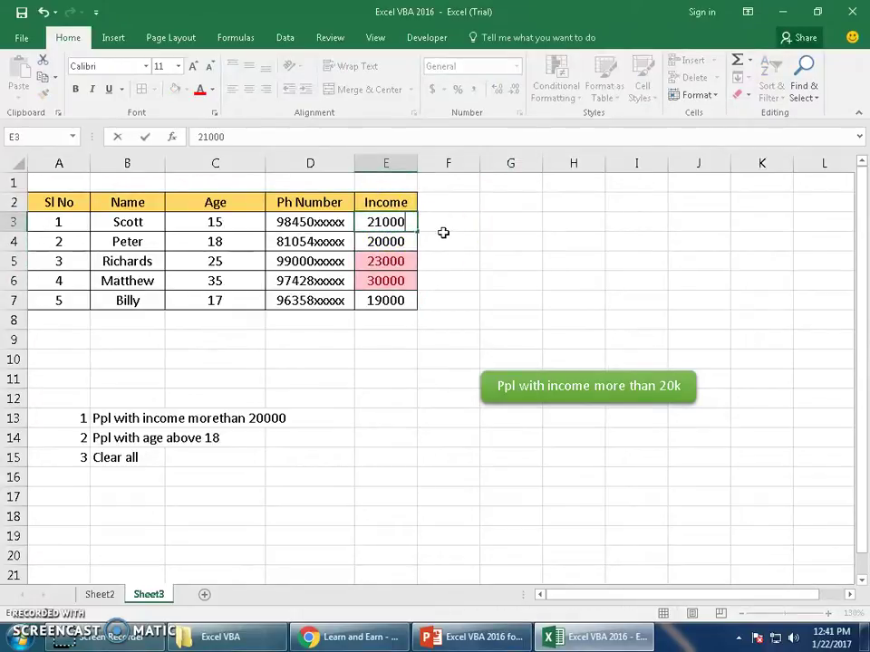
text(00)
key(Return)
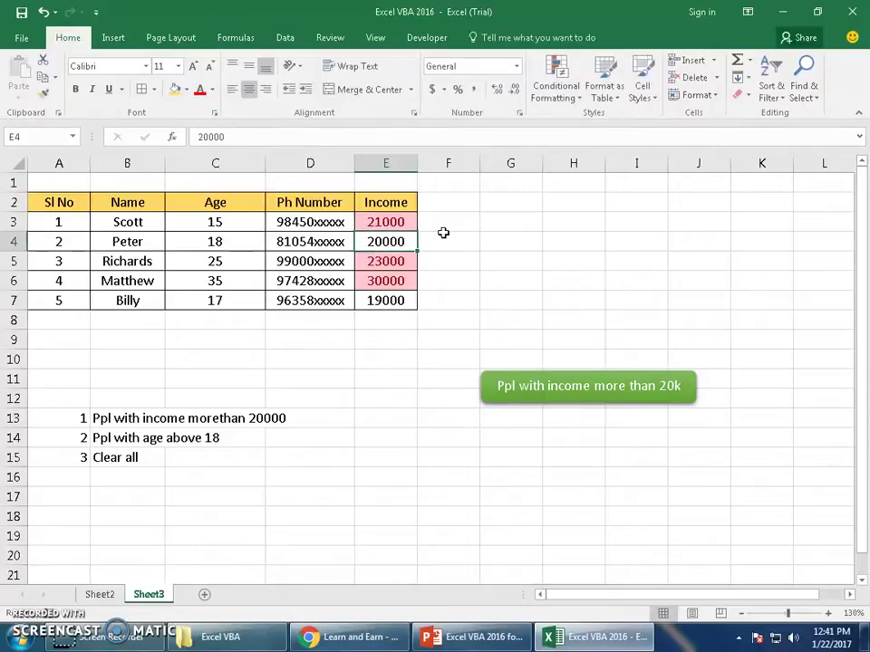
key(Return)
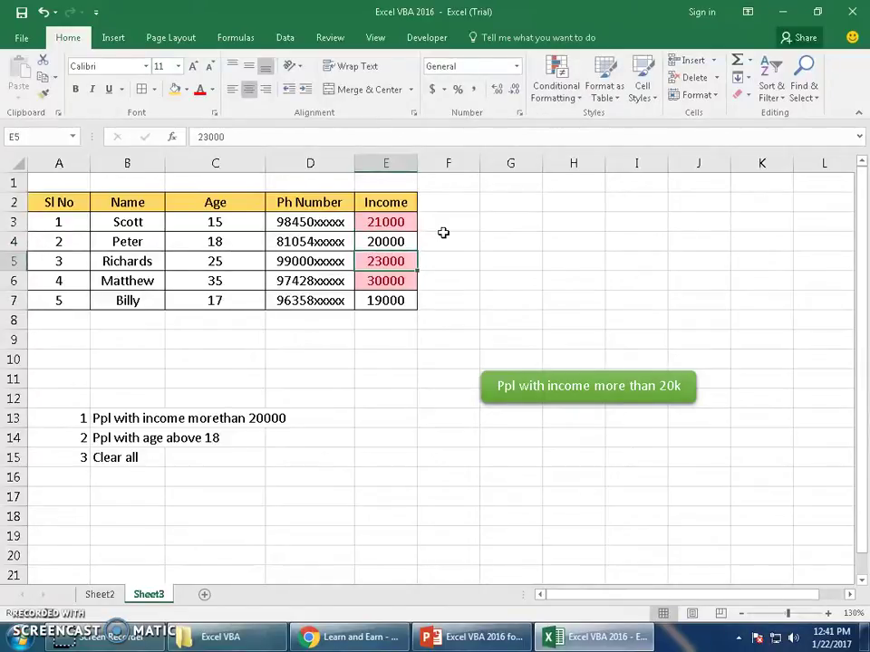
text(190)
key(Return)
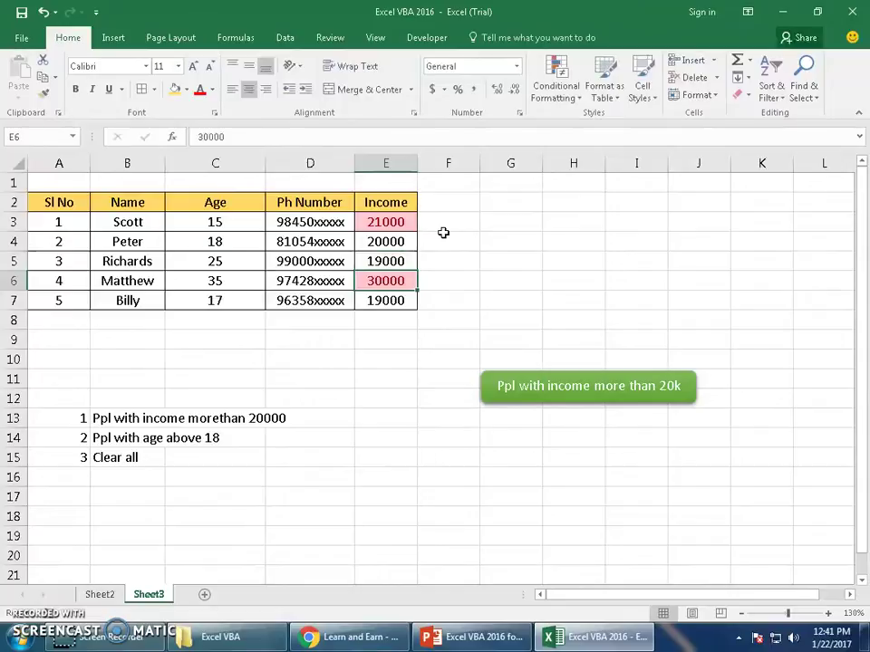
key(Up)
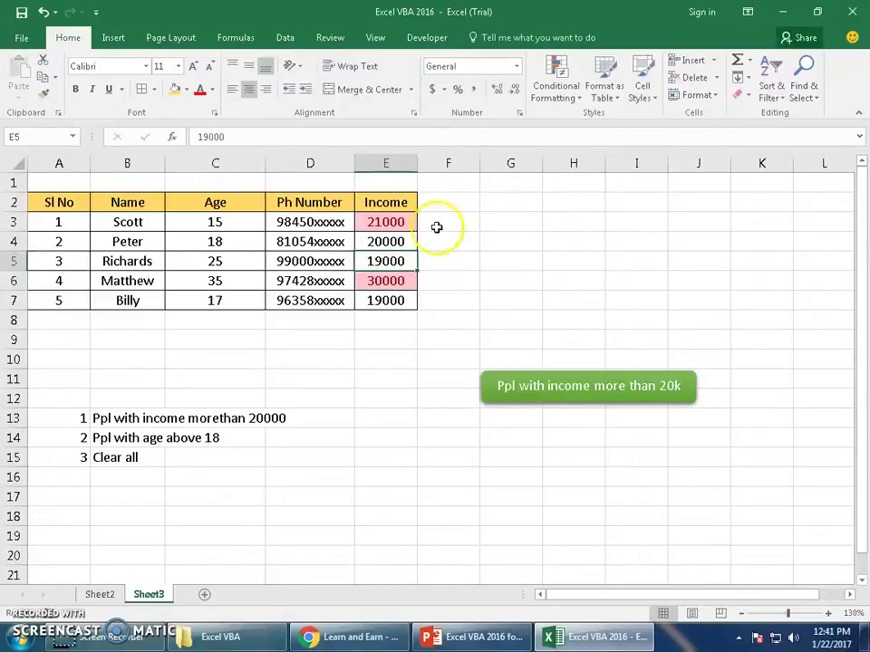
Step: Fill the first task's cells A13 and B13 with the gold colour to mark it as done
click(80, 418)
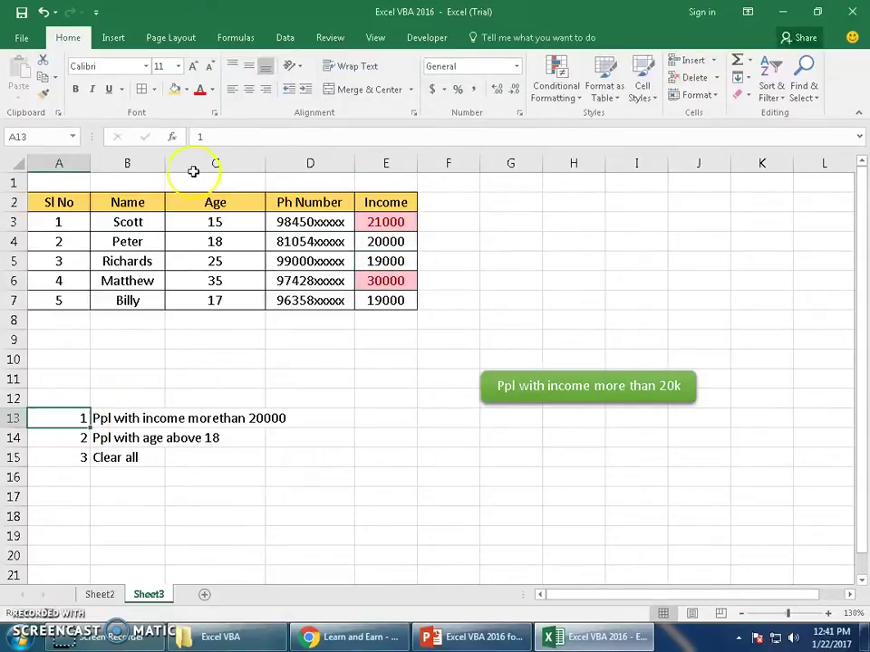
click(173, 95)
click(100, 417)
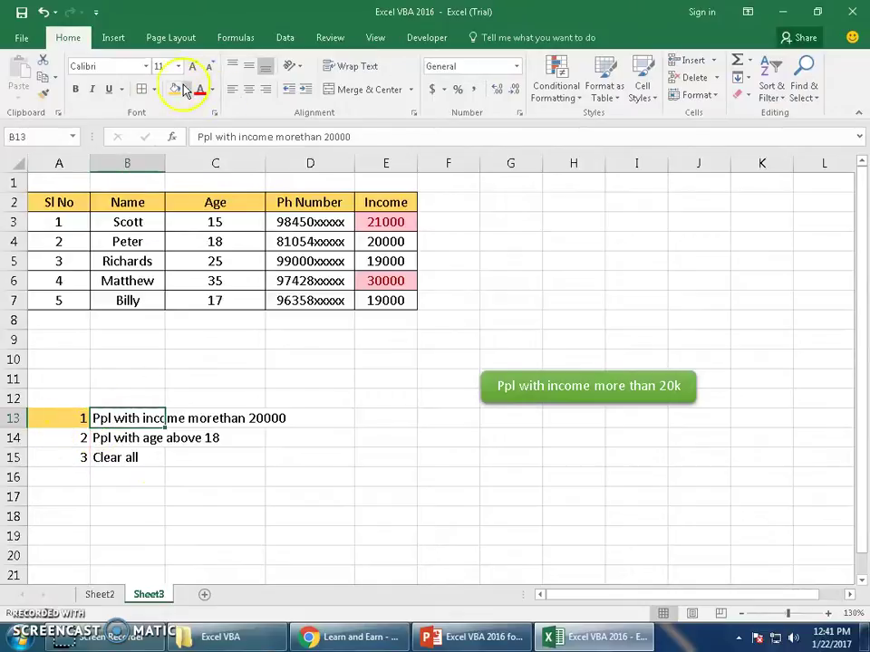
click(110, 438)
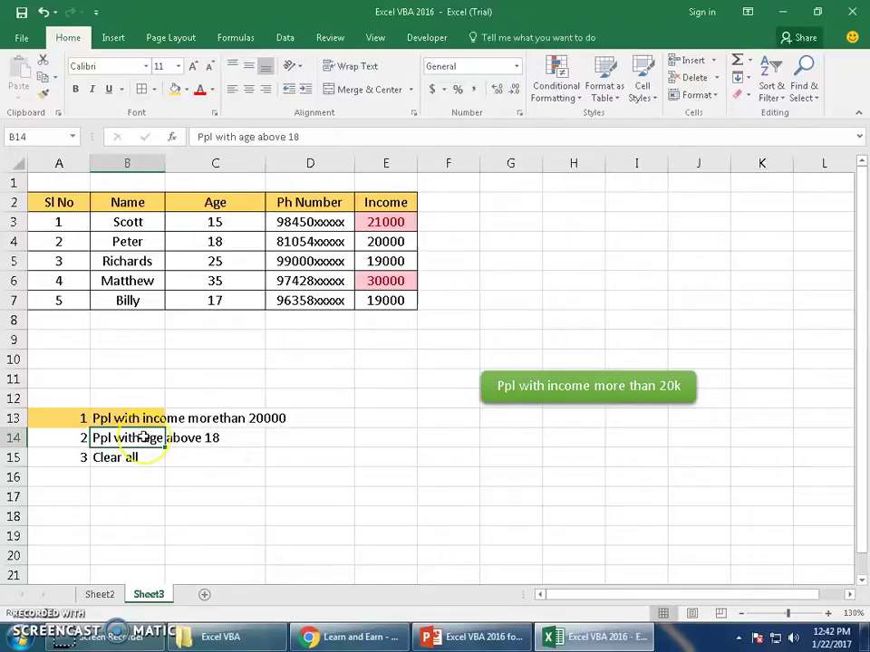
Step: Start recording a macro named "Age" in this workbook, without a shortcut key
click(433, 39)
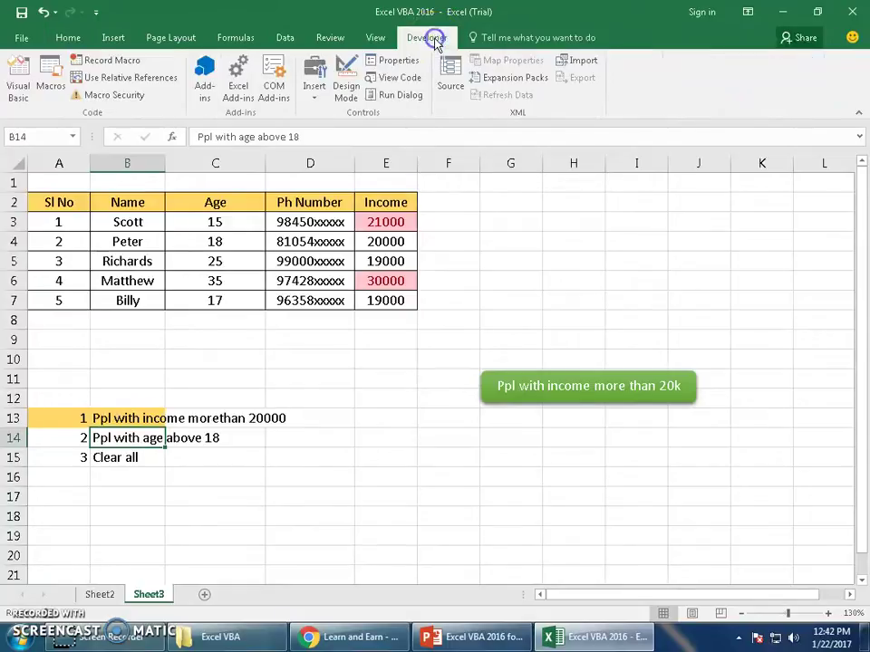
click(70, 37)
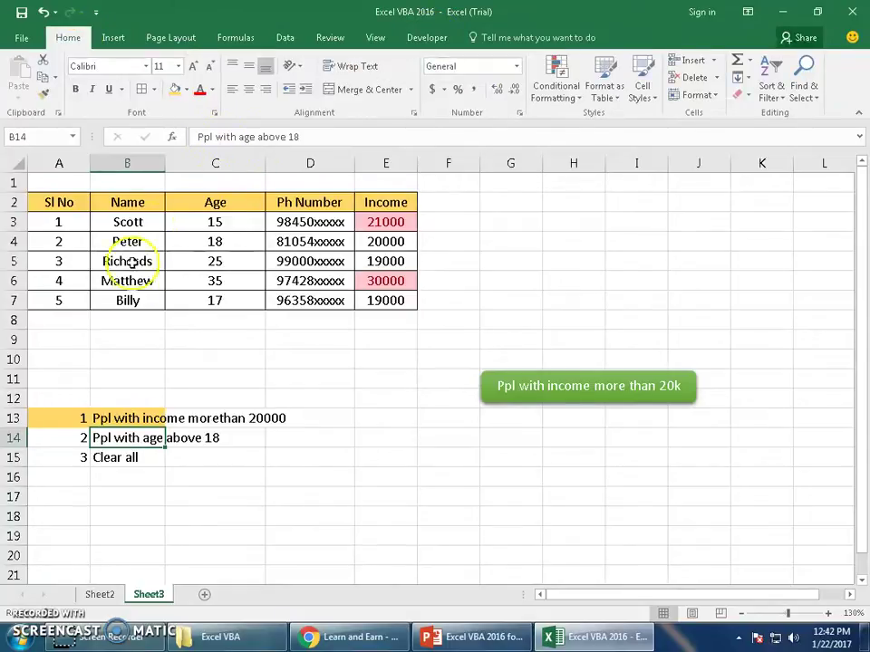
click(428, 36)
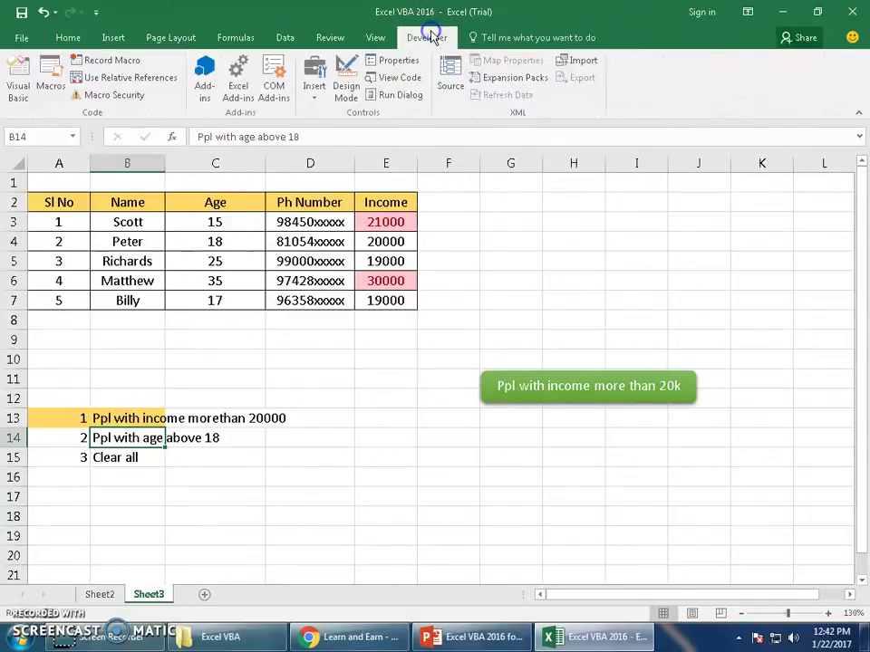
click(113, 63)
text(Age)
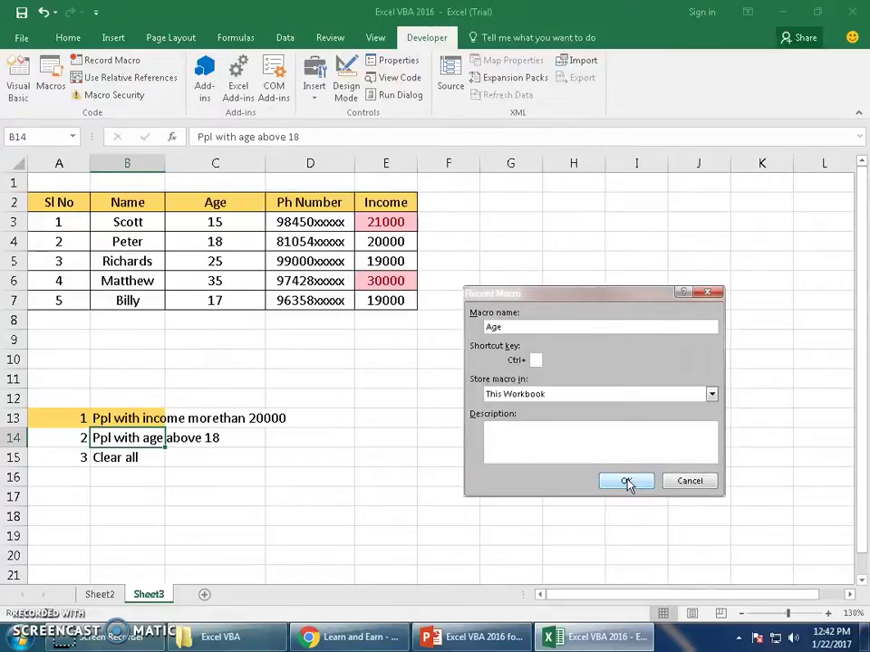
click(626, 481)
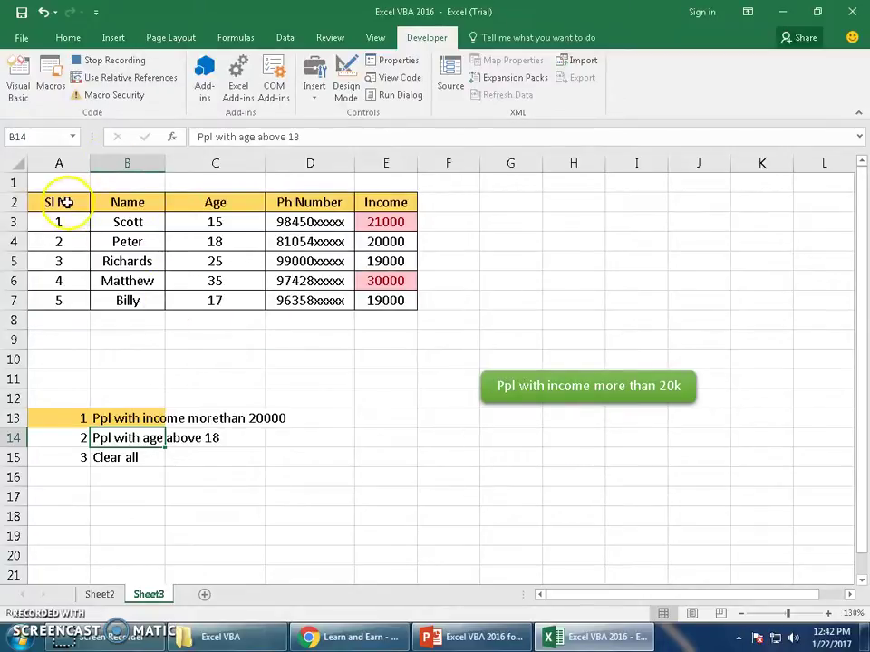
Step: Turn on filtering for the header row A2:E2 and select the Age header in C2
drag(72, 202, 381, 201)
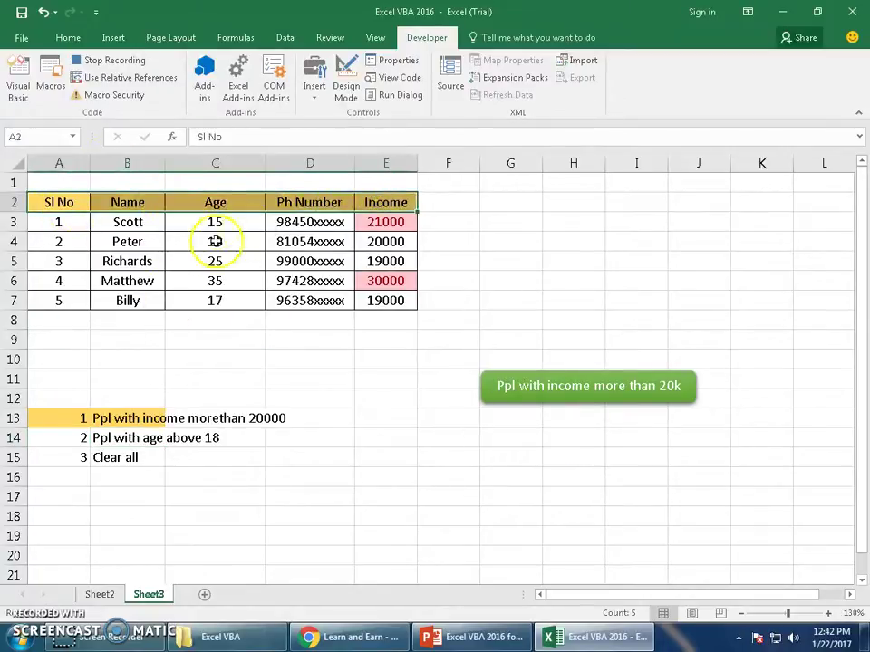
click(68, 37)
click(765, 71)
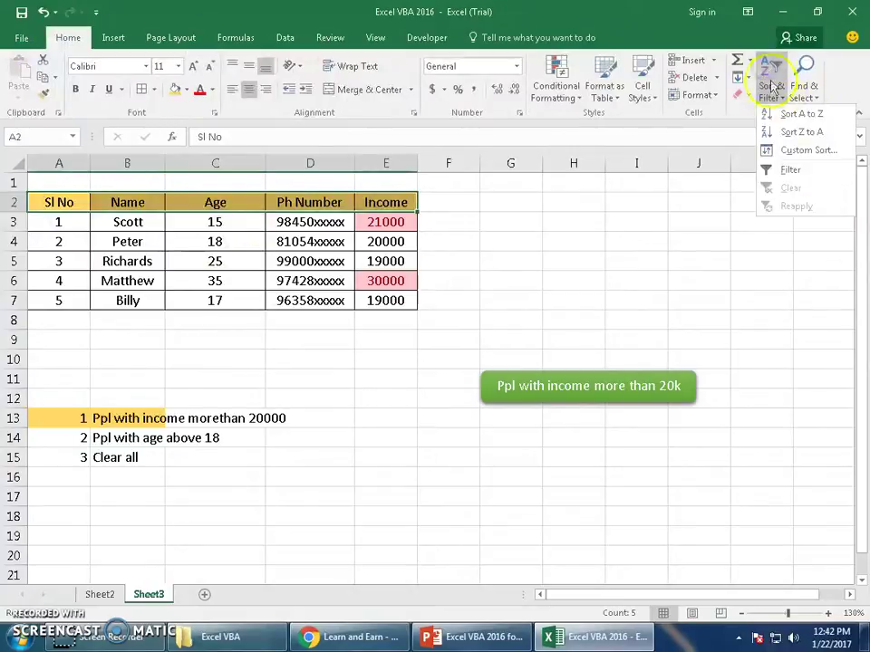
click(789, 170)
click(149, 228)
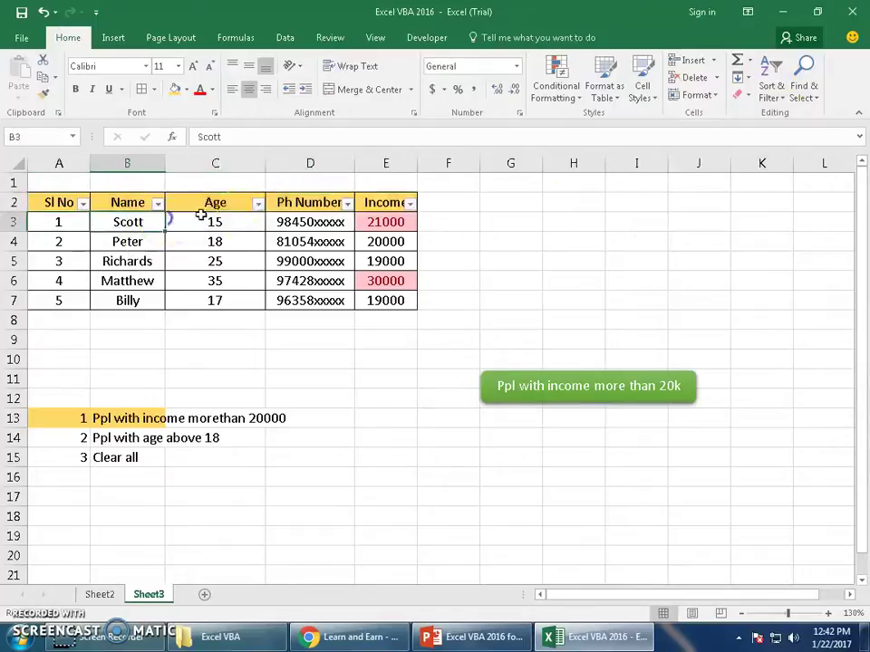
click(241, 203)
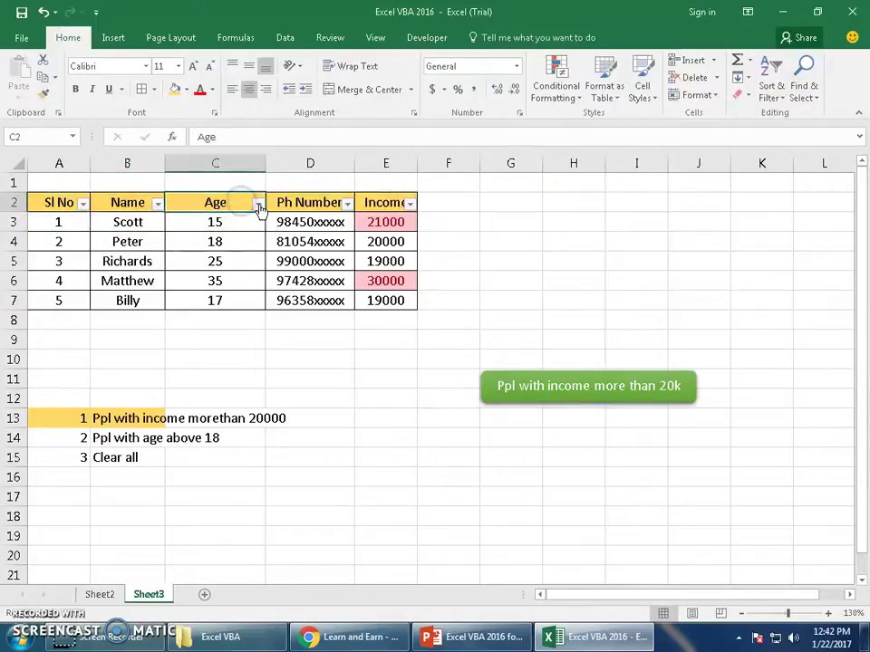
Step: Filter the Age column to show only rows with an age greater than 18
click(259, 204)
mouse_move(241, 313)
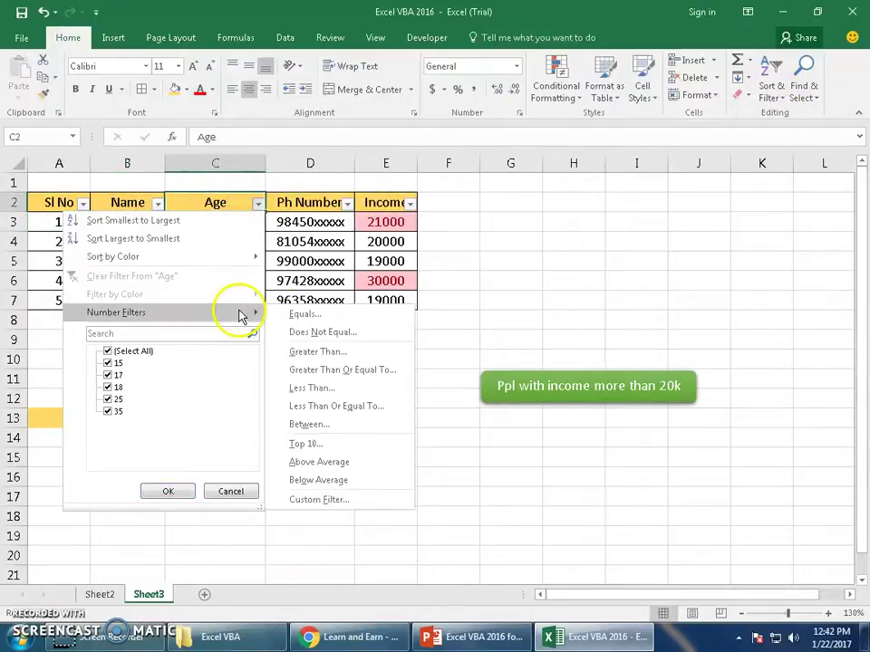
click(321, 351)
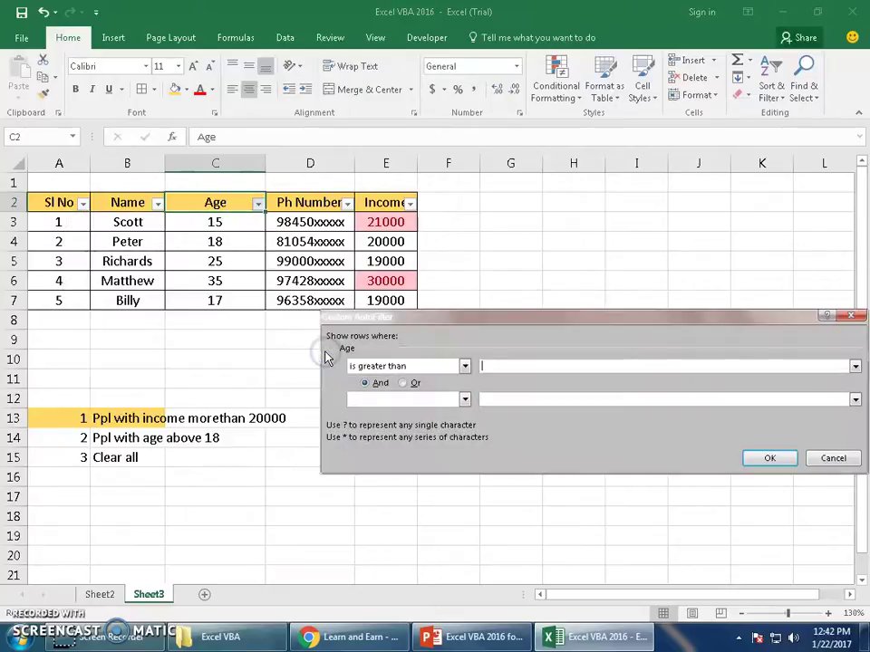
click(760, 462)
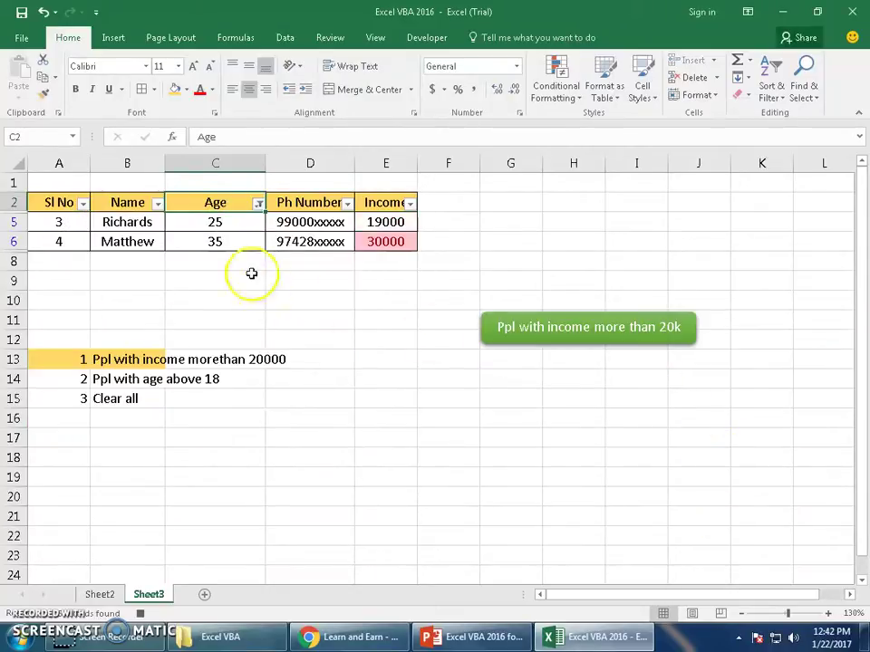
Step: Select the Sl No header in A2 and stop recording the Age macro
click(232, 240)
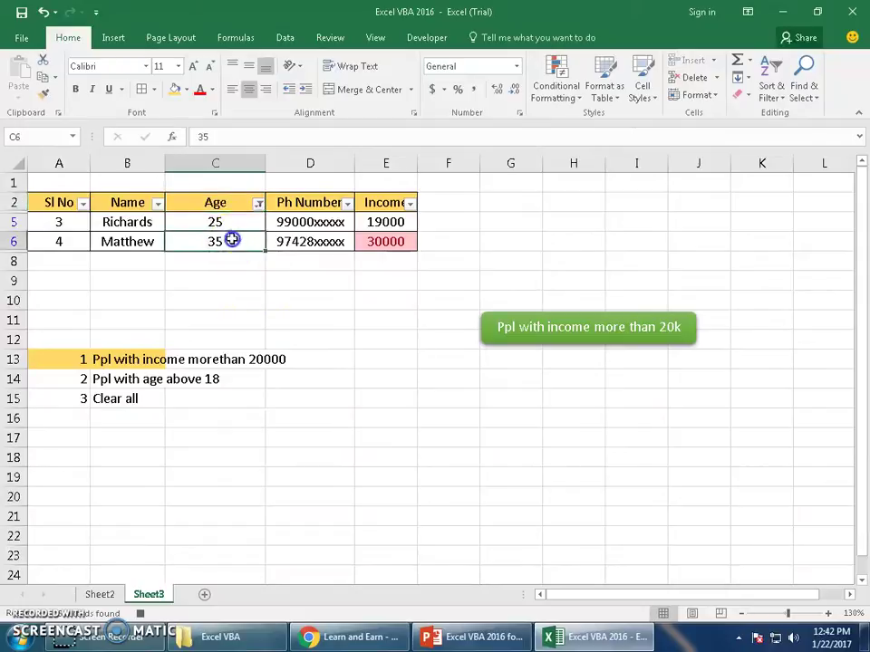
click(48, 203)
click(425, 38)
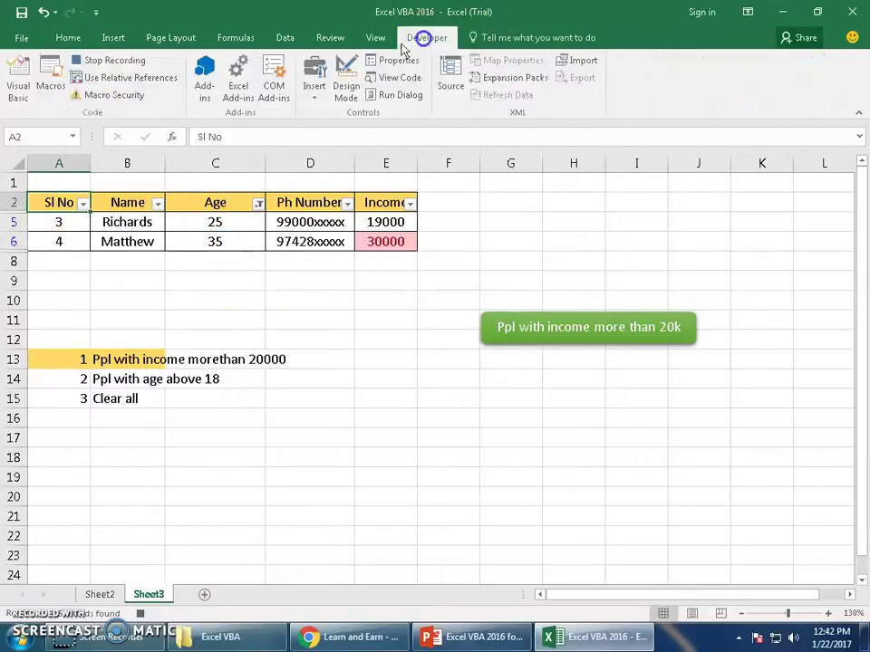
click(131, 64)
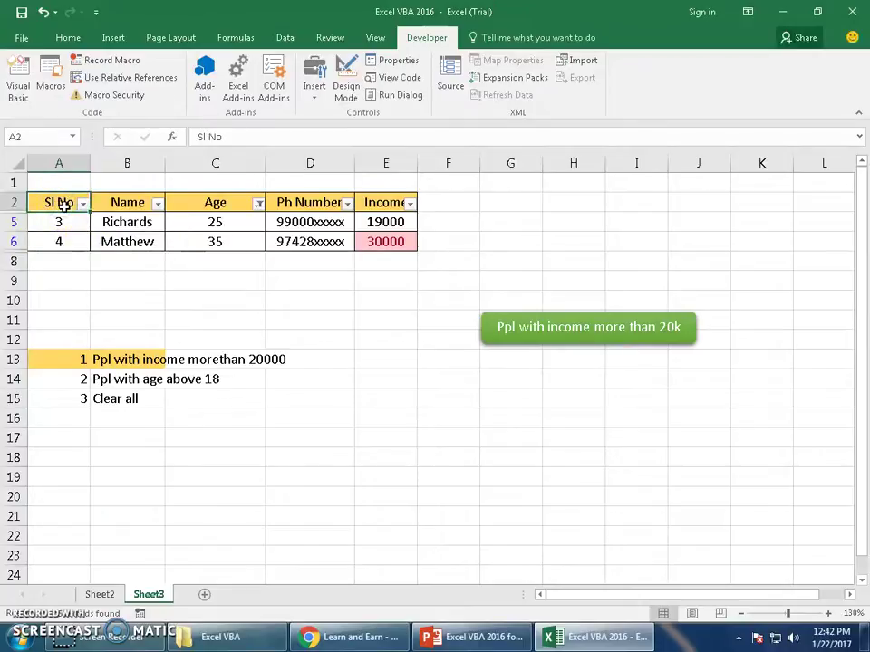
Step: Duplicate the "Ppl with income more than 20k" shape and place the copy directly below the original
click(68, 37)
click(554, 326)
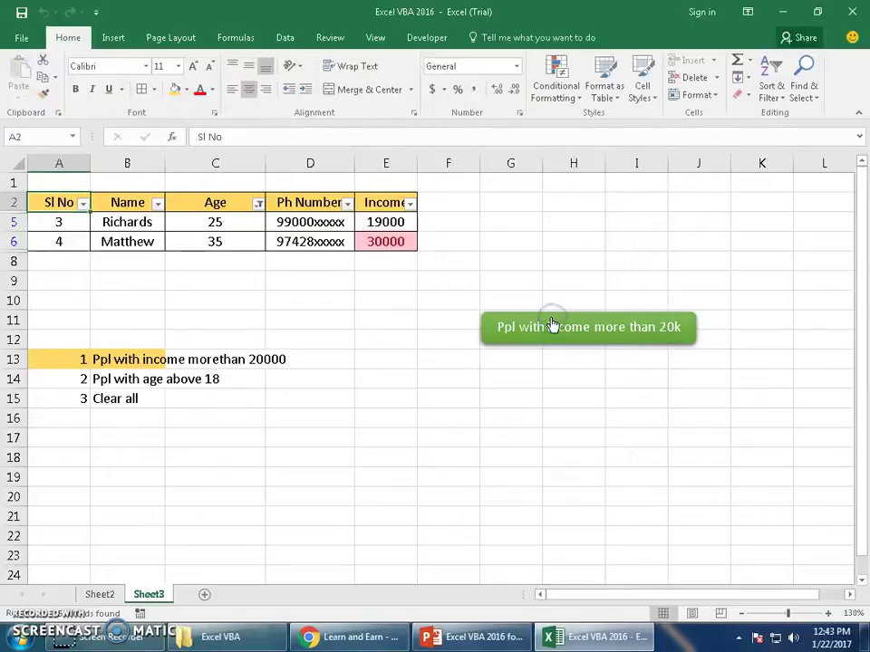
right_click(542, 321)
key(Escape)
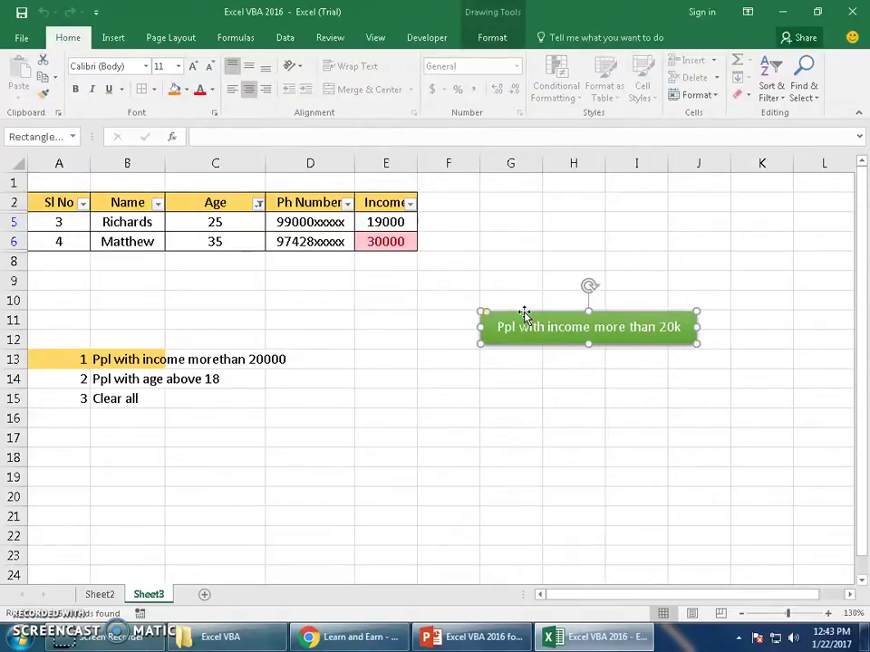
click(551, 369)
key(ctrl+v)
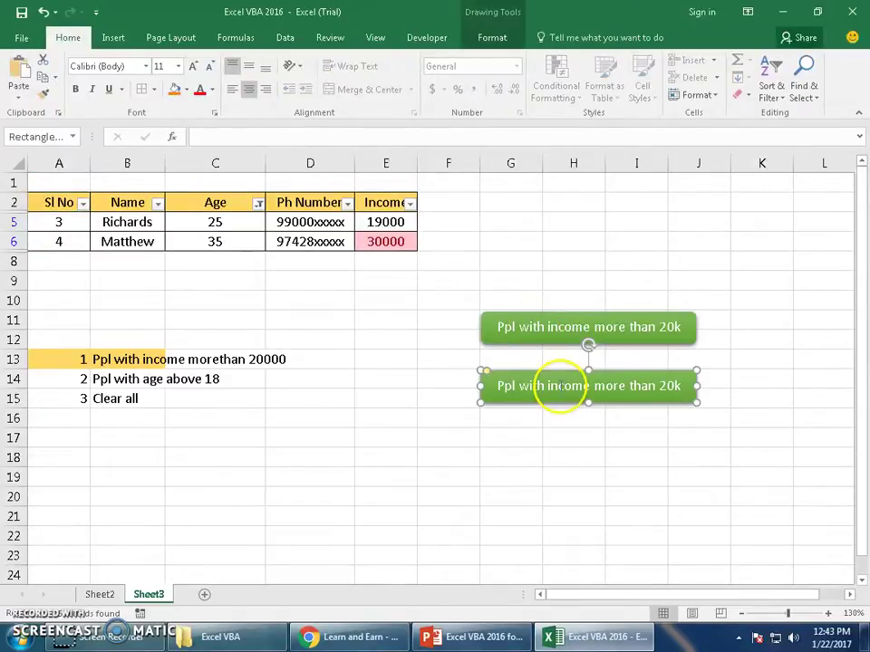
Step: Change the copied shape's label to "Ppl with Age Above 18"
drag(504, 384, 674, 384)
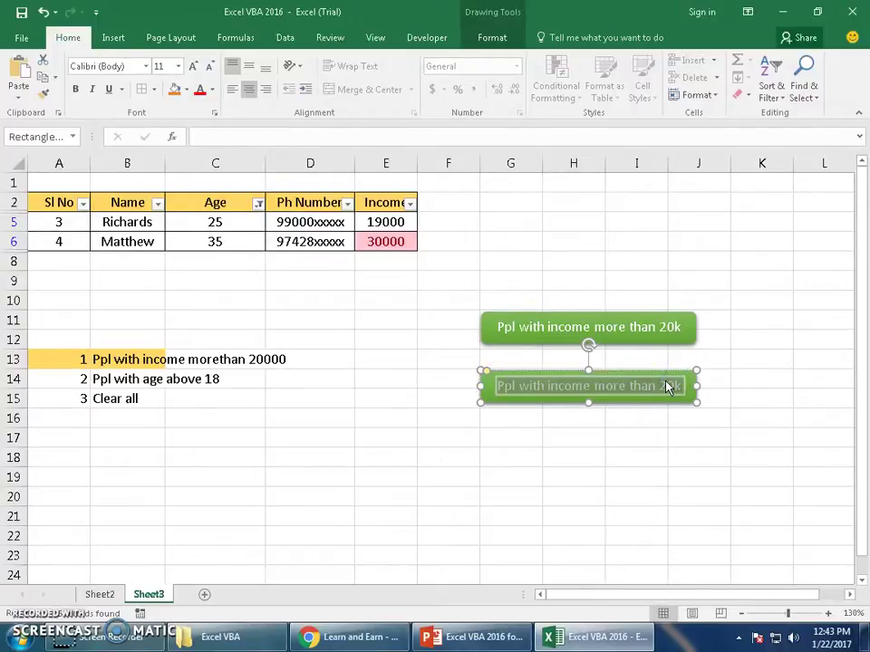
click(667, 380)
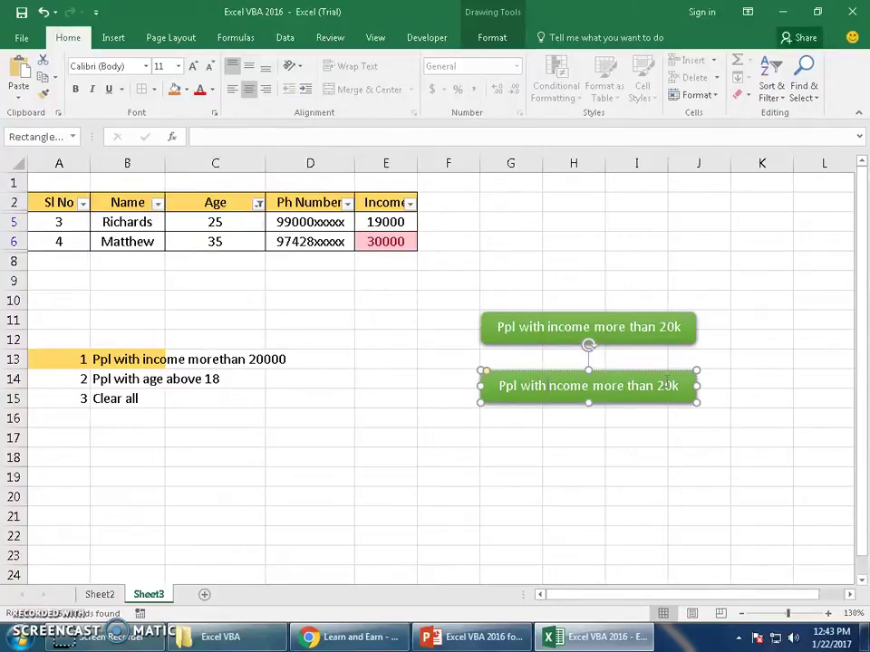
key(Delete)
key(Delete)
key(Delete)
key(Delete)
key(shift+End)
text(Ag)
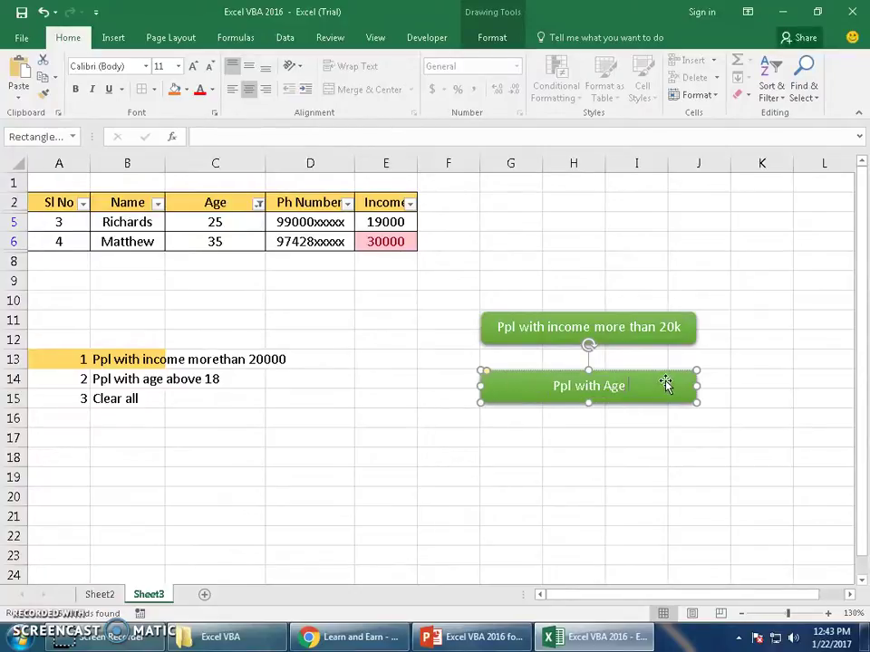
text(e Above 18)
click(671, 404)
key(Escape)
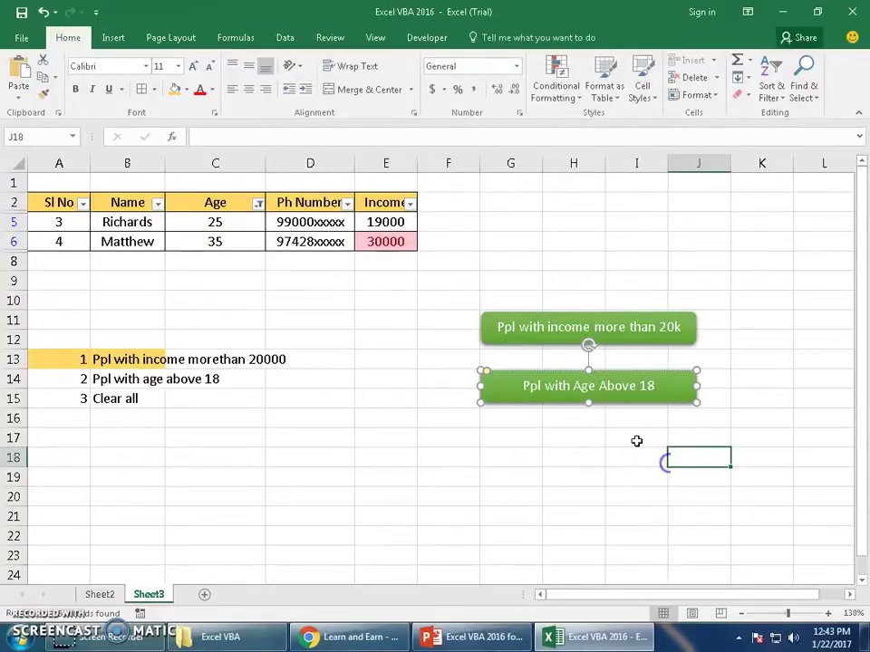
Step: Assign the Age macro to the "Ppl with Age Above 18" shape
right_click(603, 381)
click(658, 331)
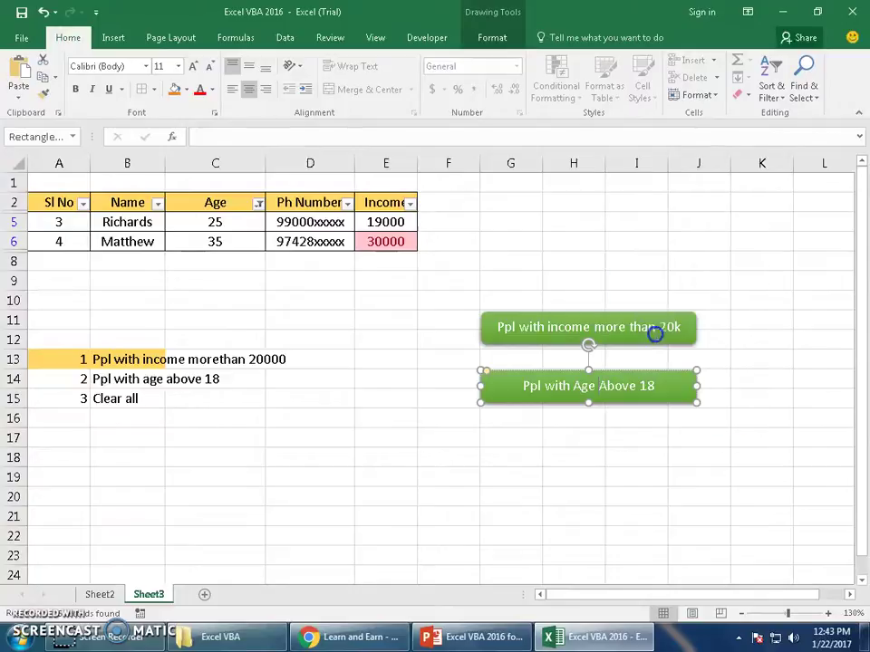
click(538, 249)
click(699, 443)
click(616, 450)
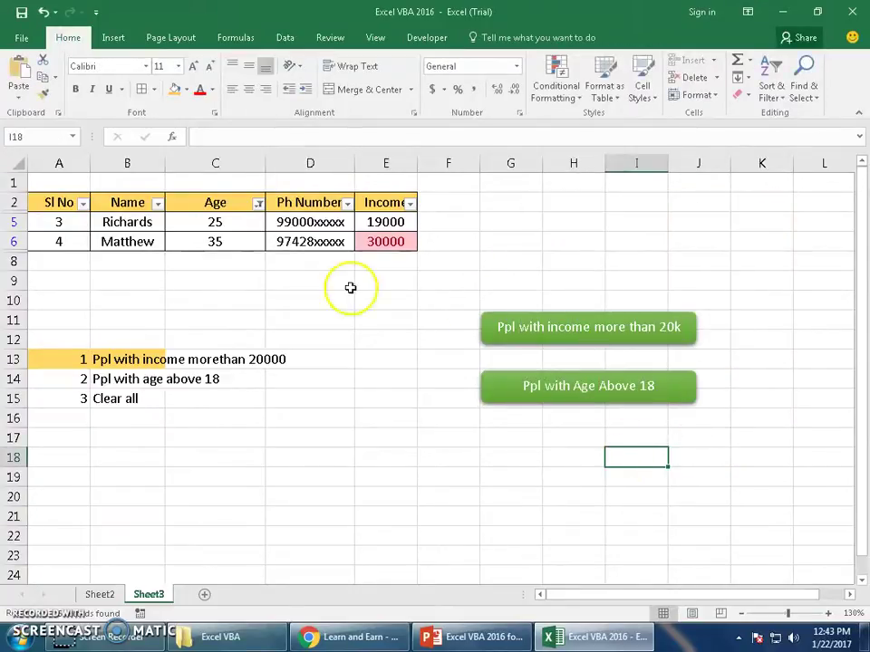
Step: Clear the table's filter and test the Age macro by running it from the "Ppl with Age Above 18" shape
click(298, 203)
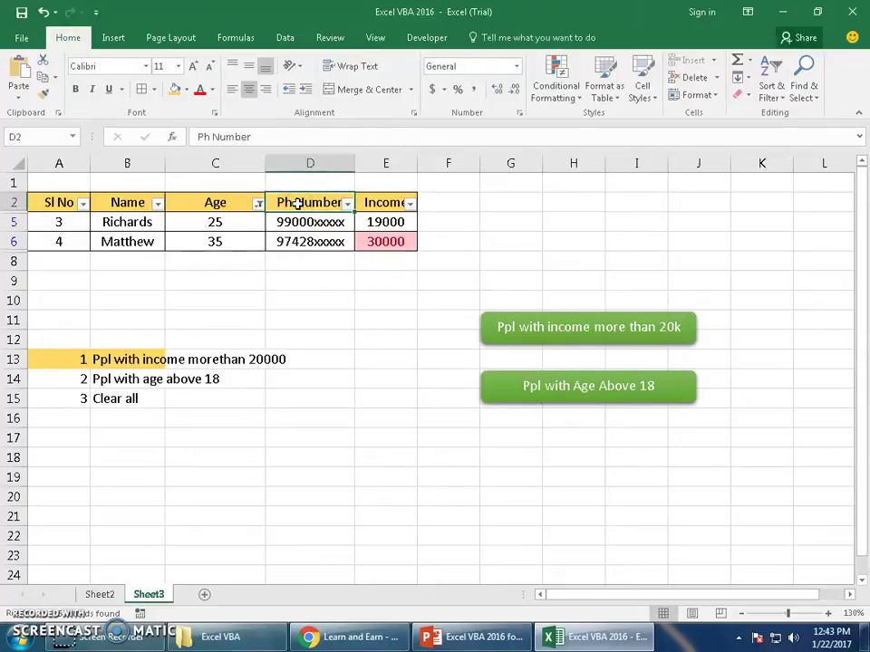
click(772, 91)
click(781, 186)
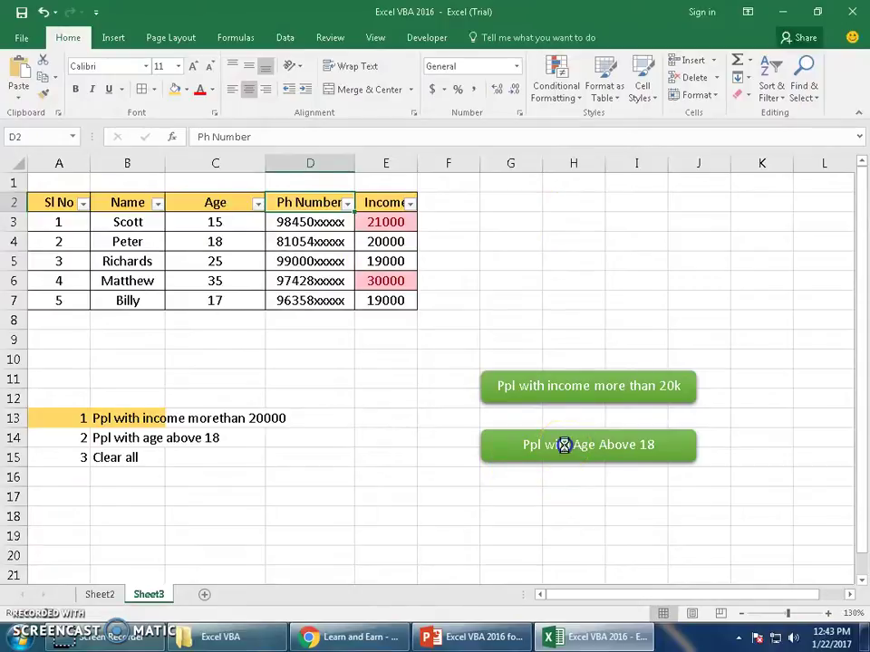
drag(246, 221, 236, 239)
click(310, 222)
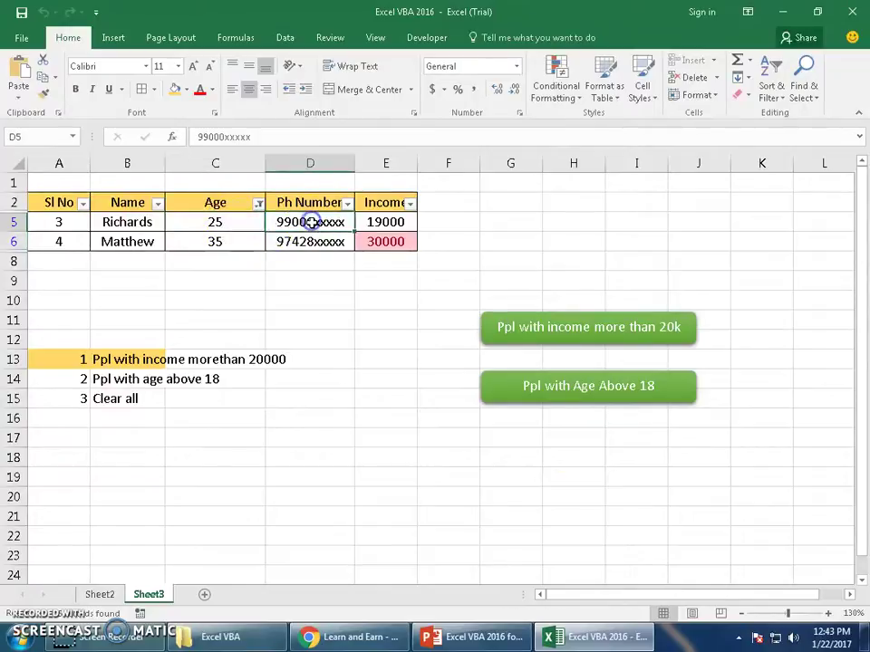
click(308, 204)
click(325, 222)
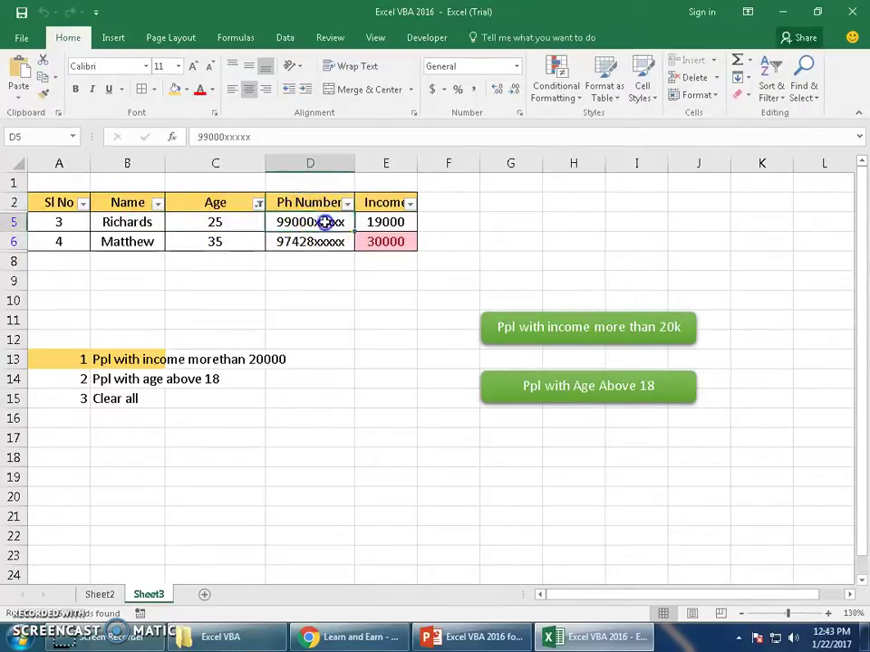
Step: Fill the second task's cells A14 and B14 with the gold colour to mark it as done
click(54, 382)
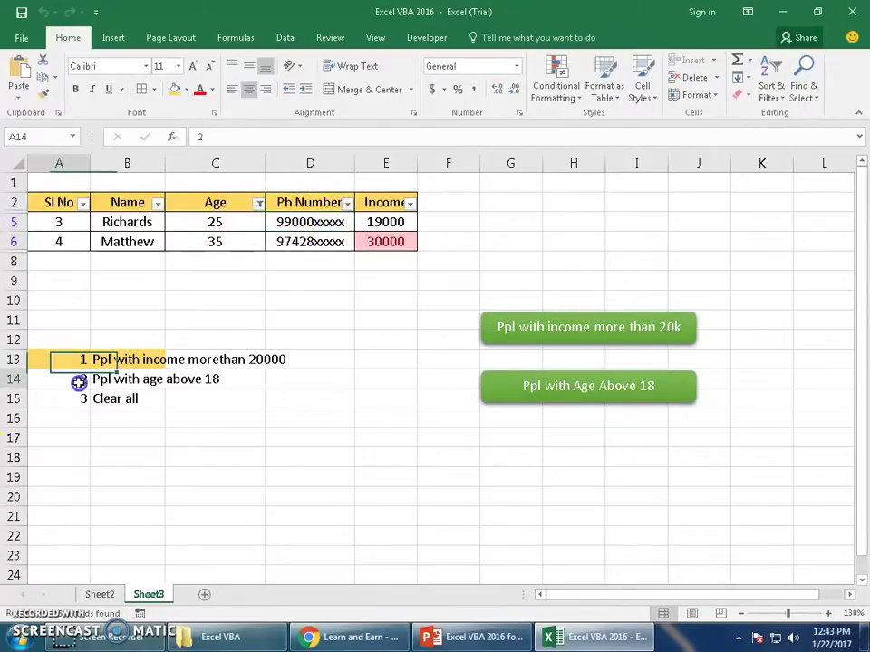
click(73, 396)
drag(67, 379, 105, 379)
click(78, 397)
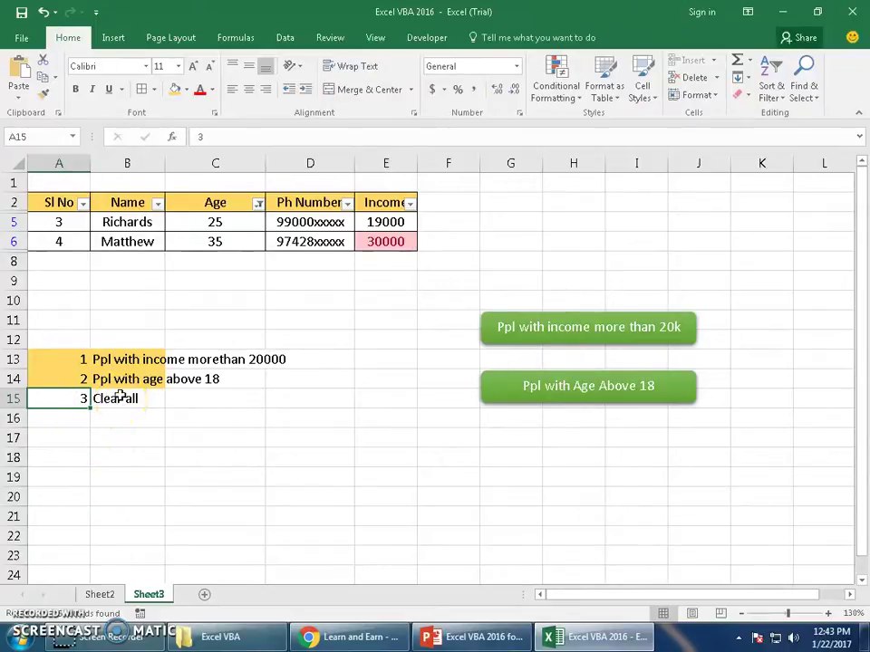
Step: Start recording a macro named "Clear" in this workbook with the shortcut Ctrl+Shift+C
click(435, 38)
click(112, 60)
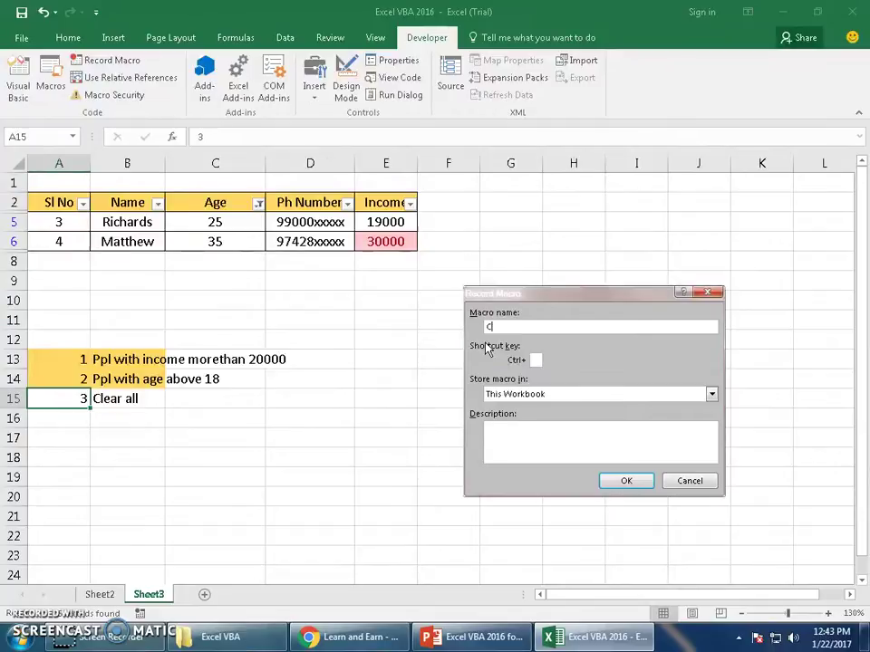
click(536, 360)
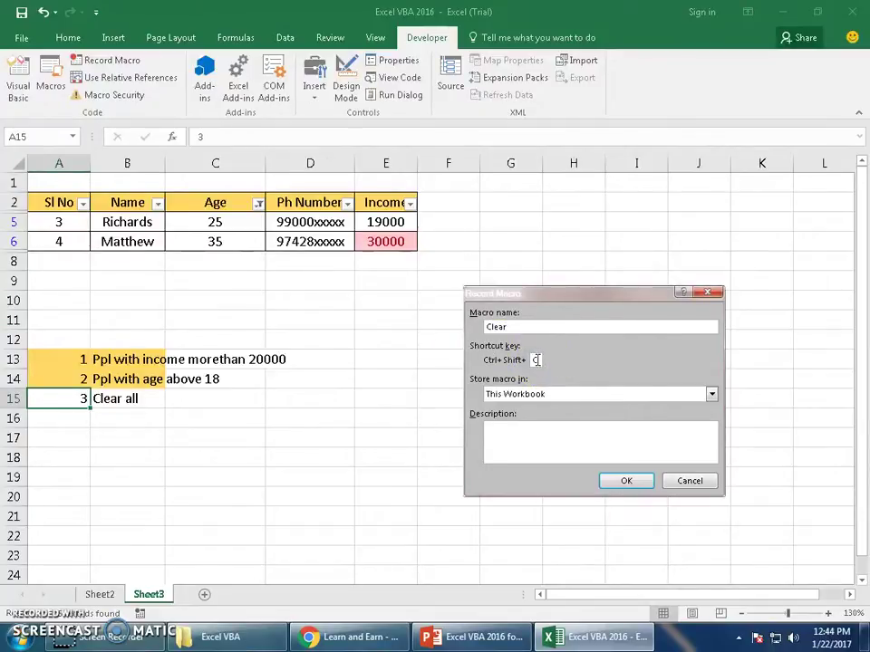
click(621, 485)
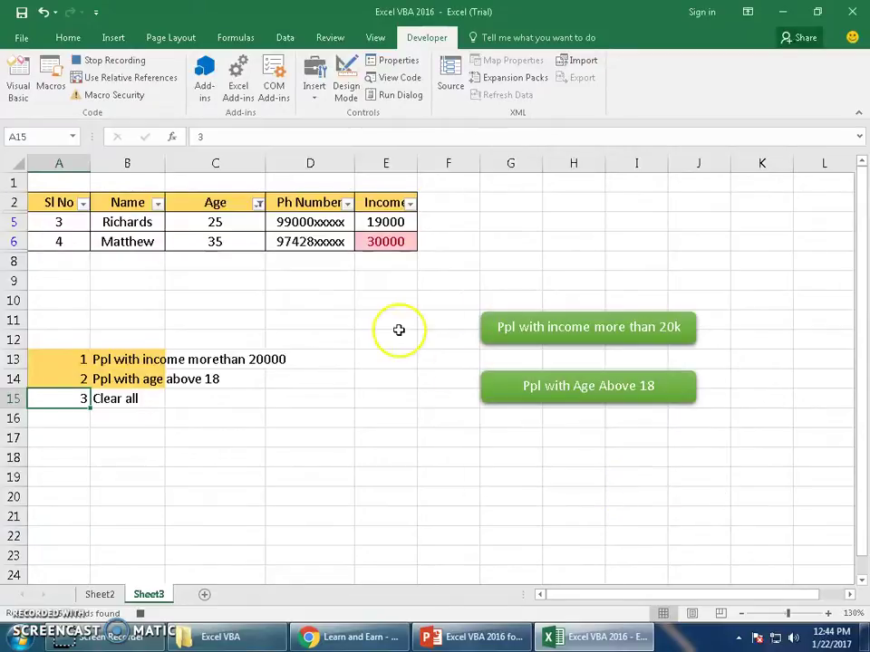
Step: Select the header row A2:E2 and clear its active filter to show all rows
click(68, 38)
click(63, 205)
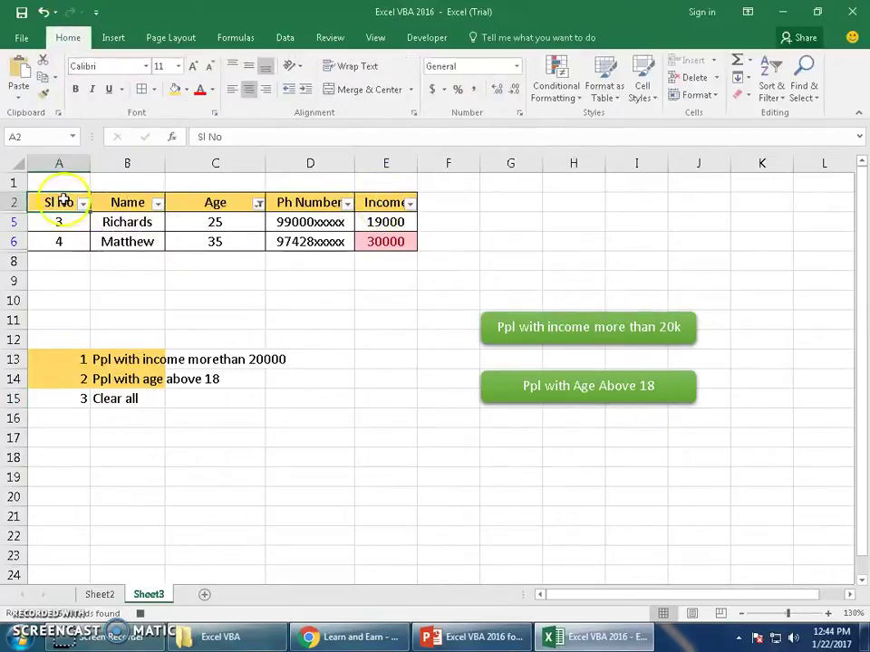
drag(64, 200, 361, 202)
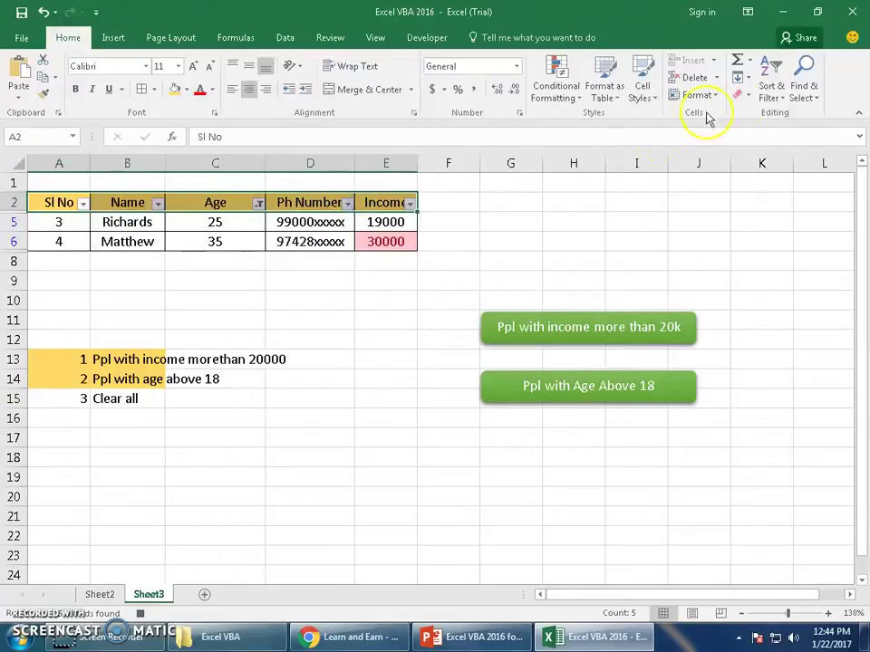
click(771, 83)
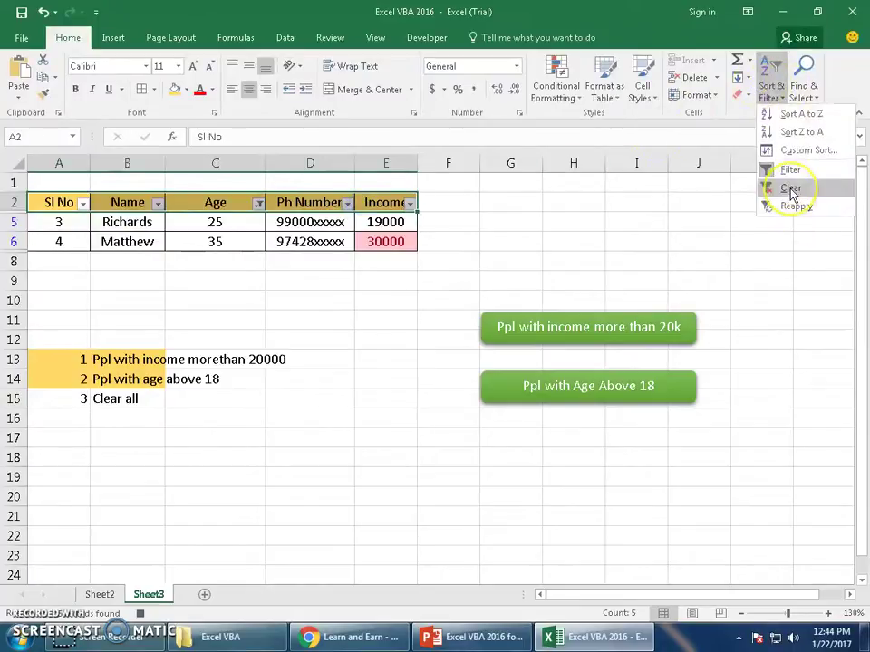
click(791, 190)
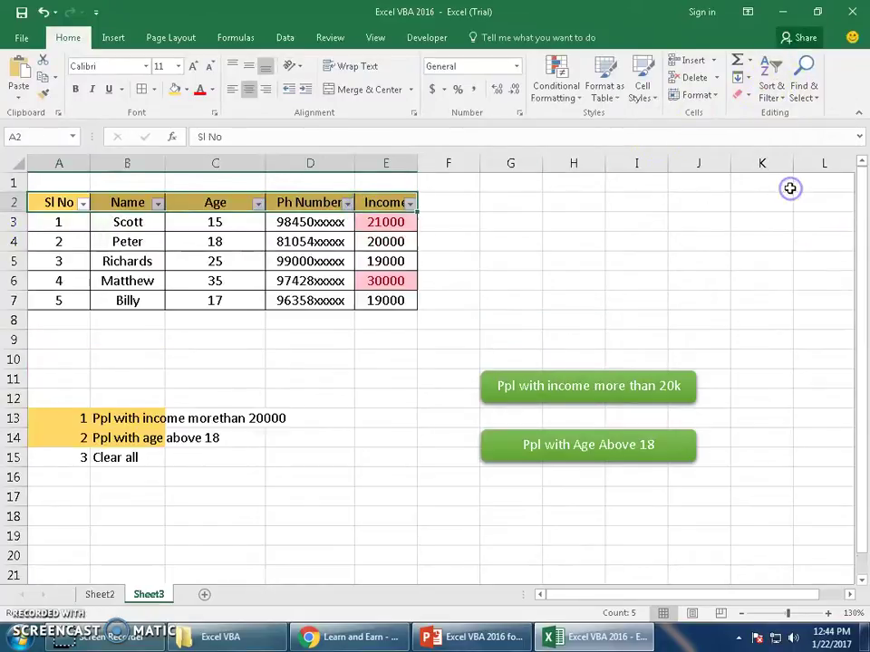
click(301, 203)
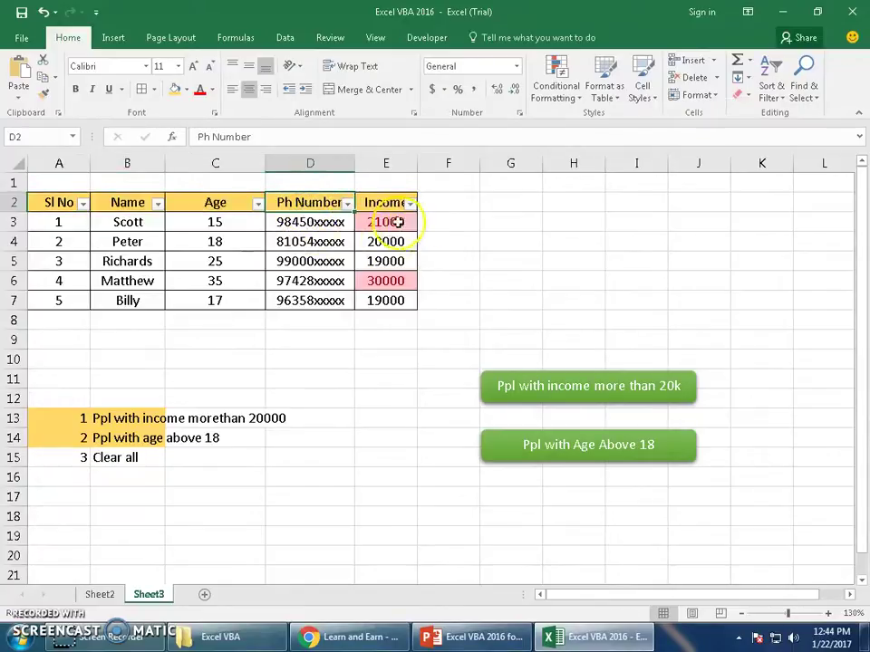
Step: Delete both "Cell Value > 20000" conditional formatting rules from the income cells E3:E7
drag(397, 222, 398, 300)
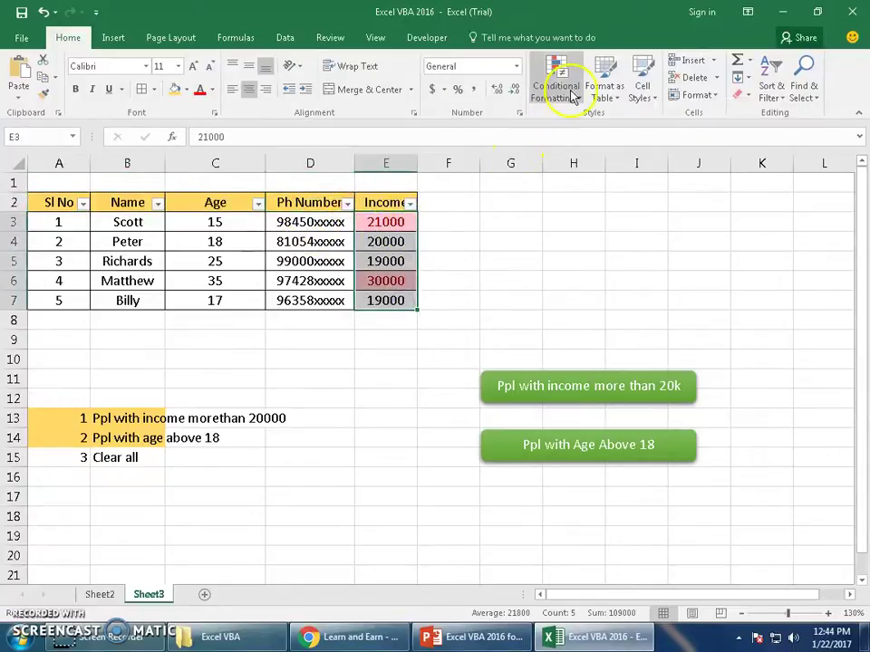
click(560, 90)
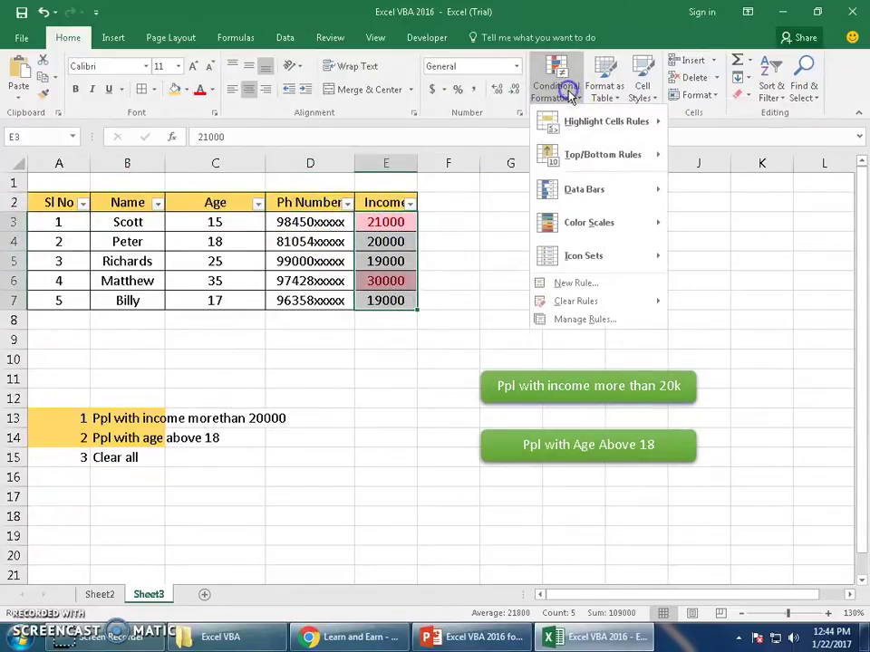
click(581, 322)
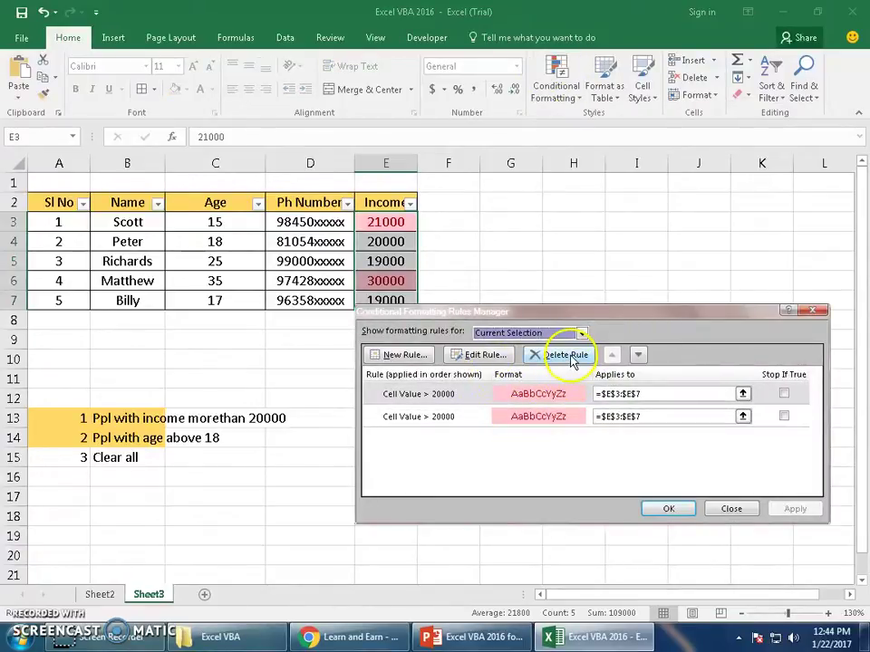
click(784, 394)
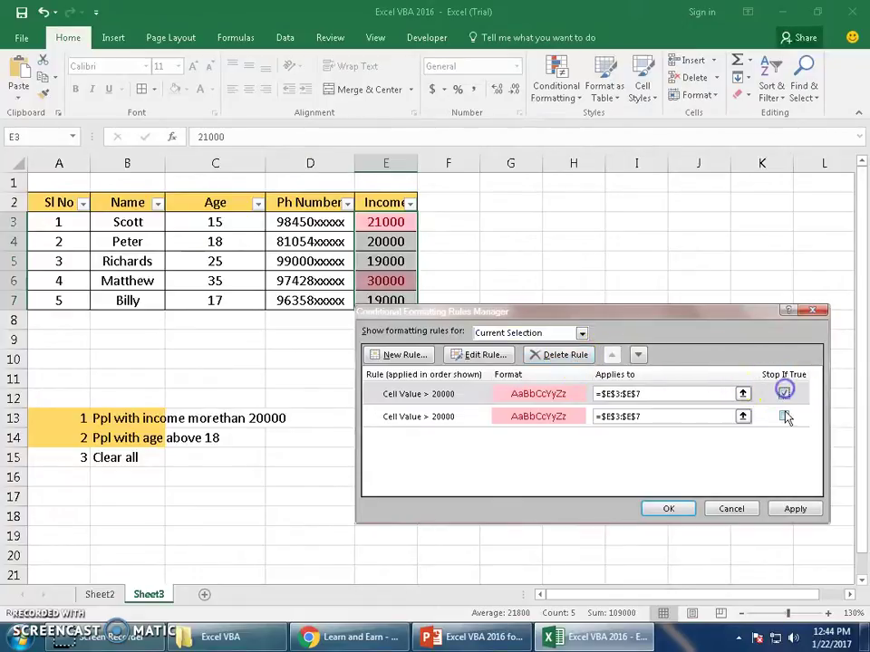
click(785, 415)
click(560, 355)
click(562, 357)
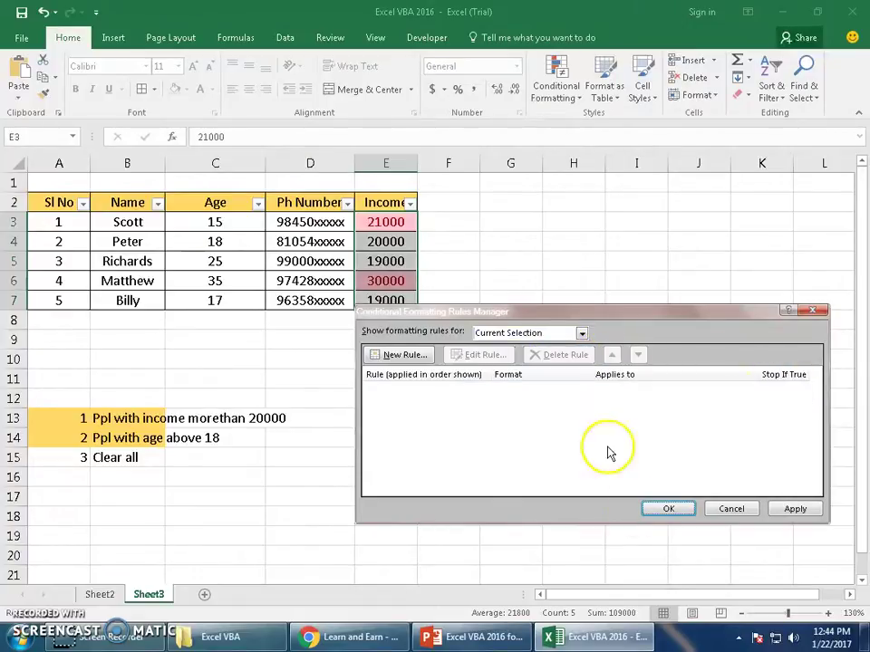
click(794, 508)
click(666, 509)
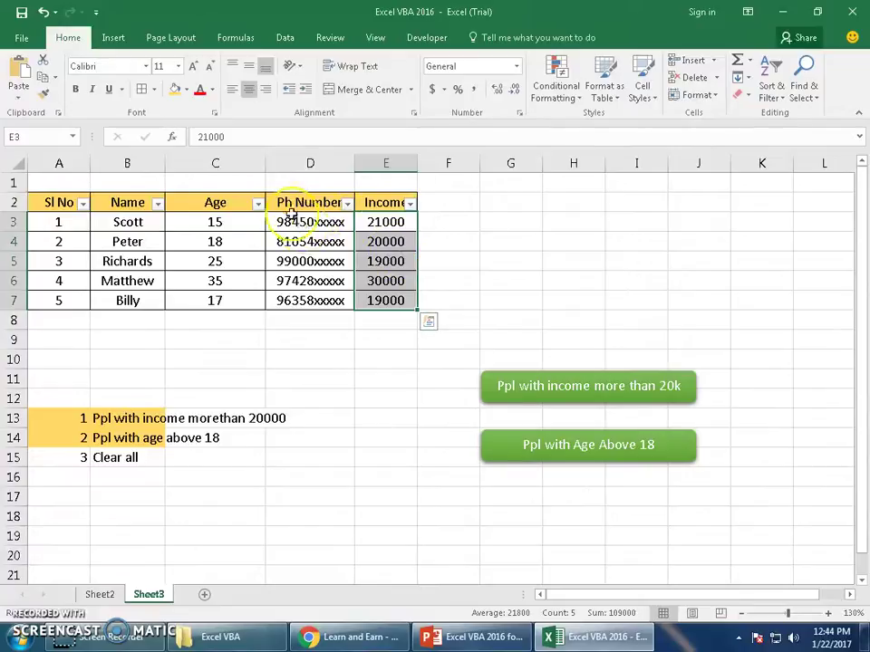
Step: Select the Sl No header cell A2 and stop recording the Clear macro
click(290, 205)
click(57, 200)
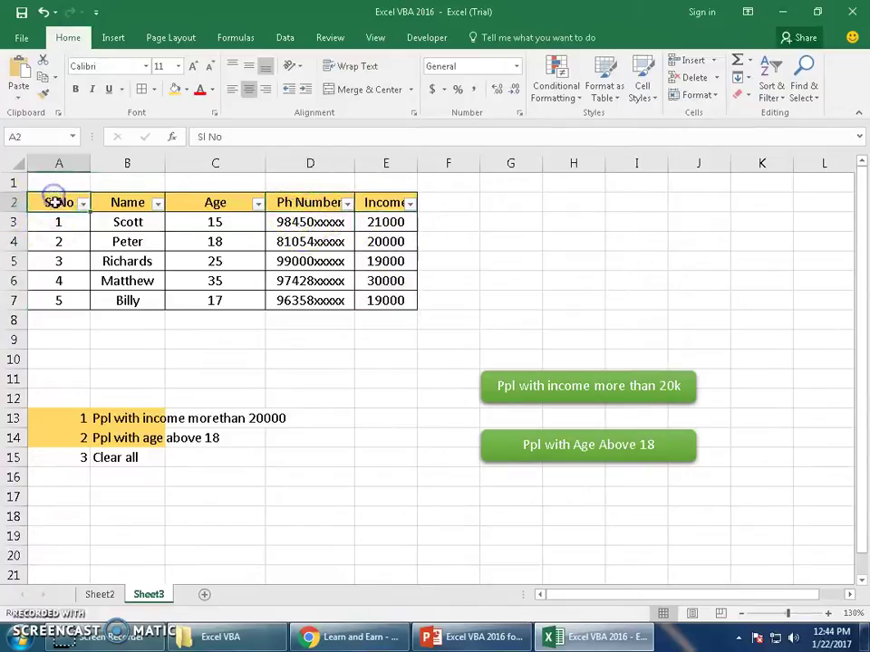
click(423, 37)
click(107, 60)
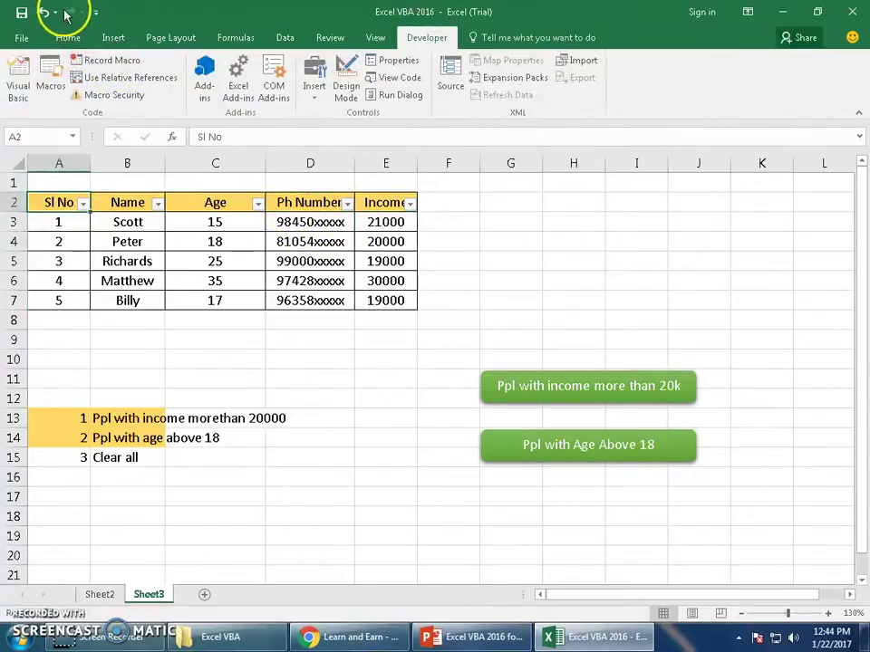
Step: Draw a rounded rectangle about 1.13" wide and 0.29" high below the "Ppl with Age Above 18" shape
click(70, 37)
click(114, 37)
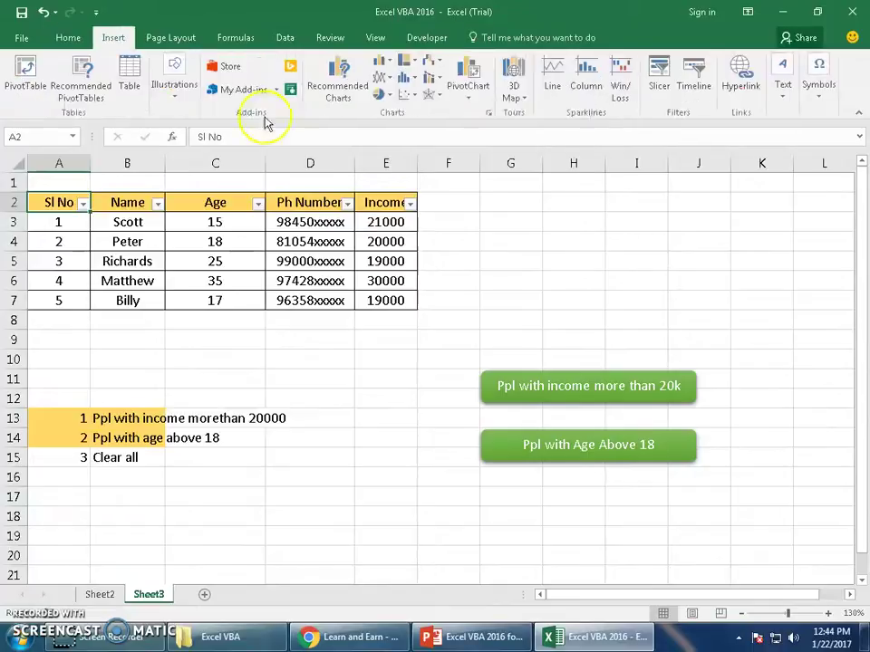
click(188, 104)
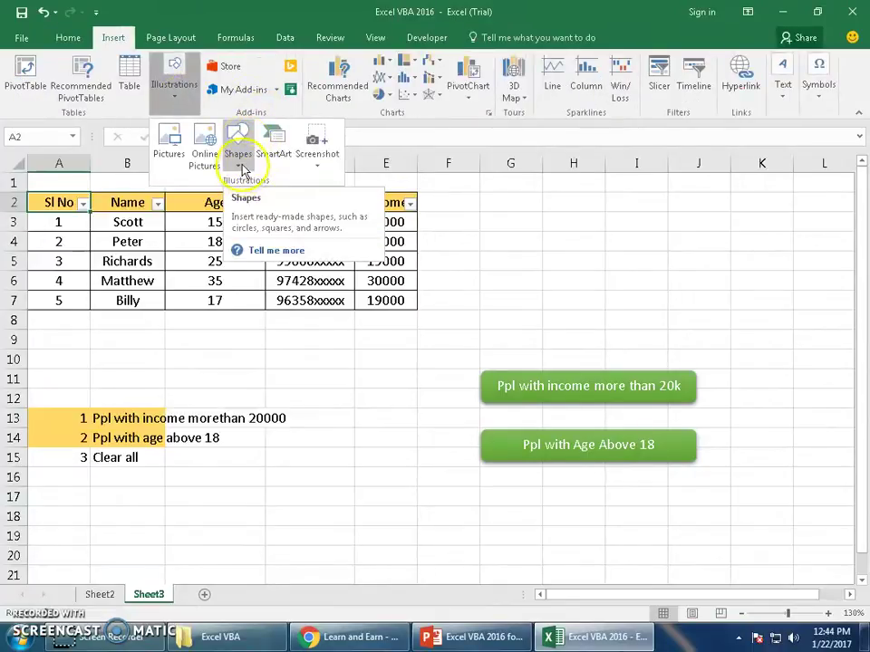
click(240, 165)
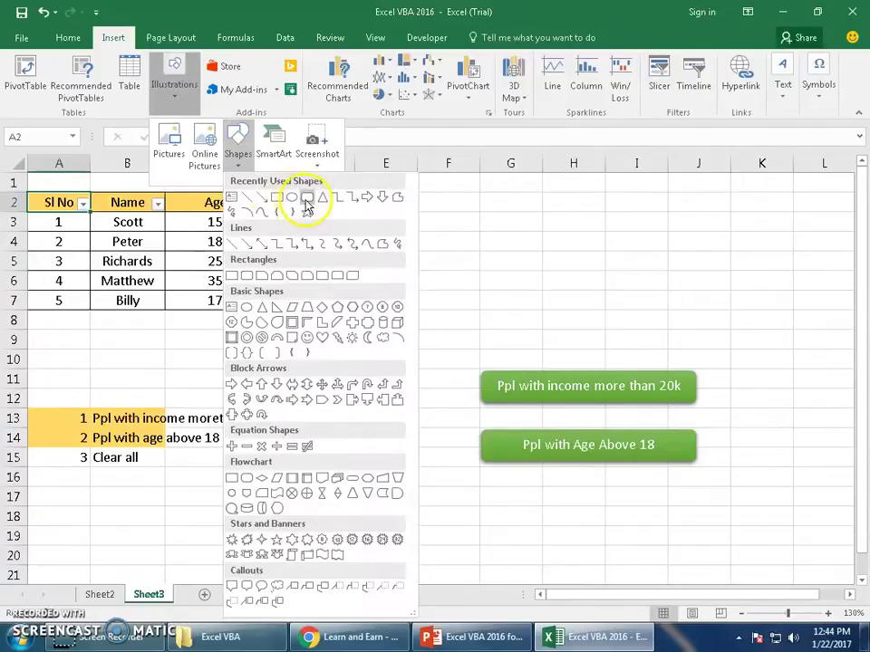
click(305, 199)
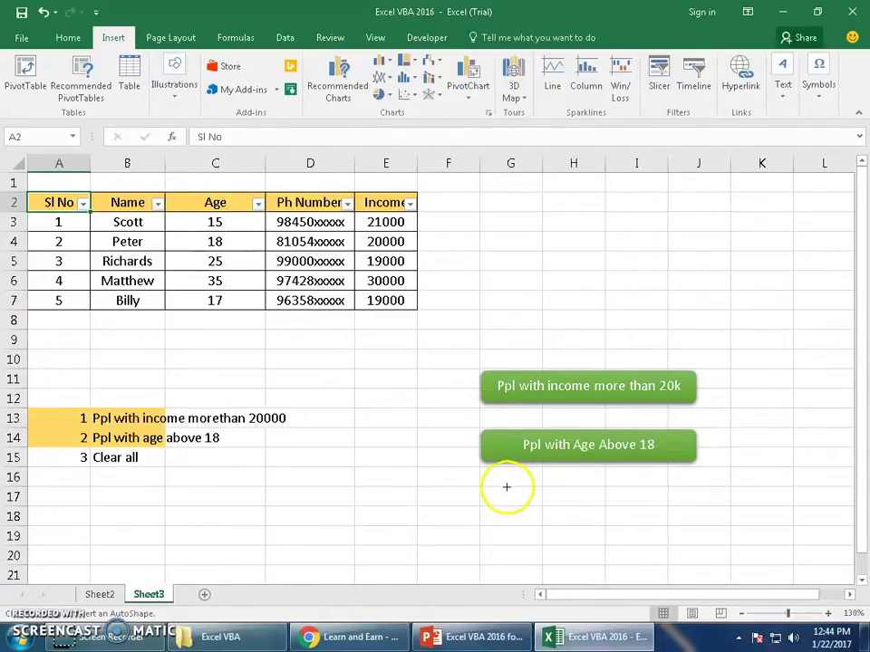
drag(490, 487, 598, 512)
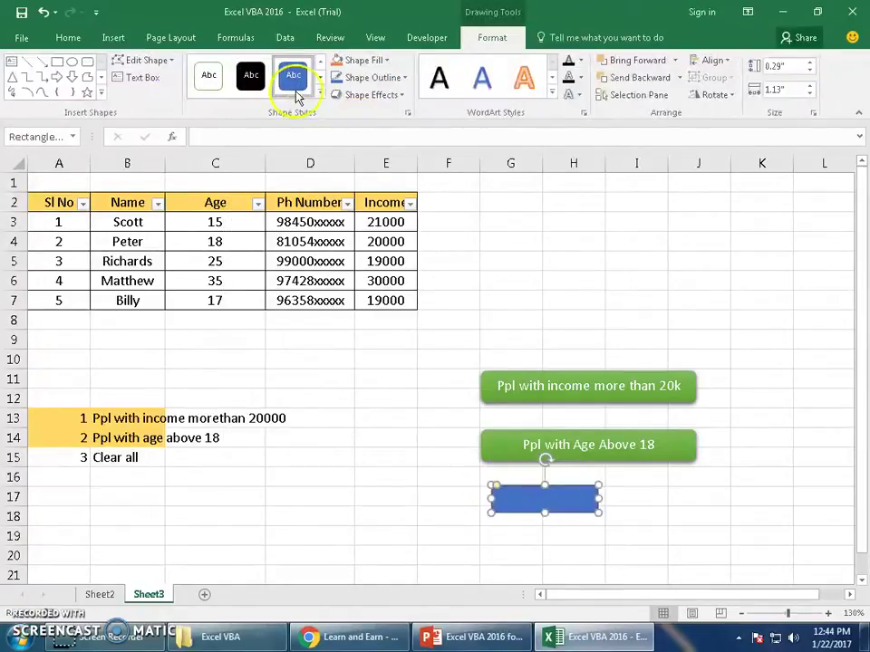
Step: Turn the new rectangle into a gold shape labelled "Clear All" and centre it beneath the two green shapes
click(312, 96)
click(377, 320)
click(538, 497)
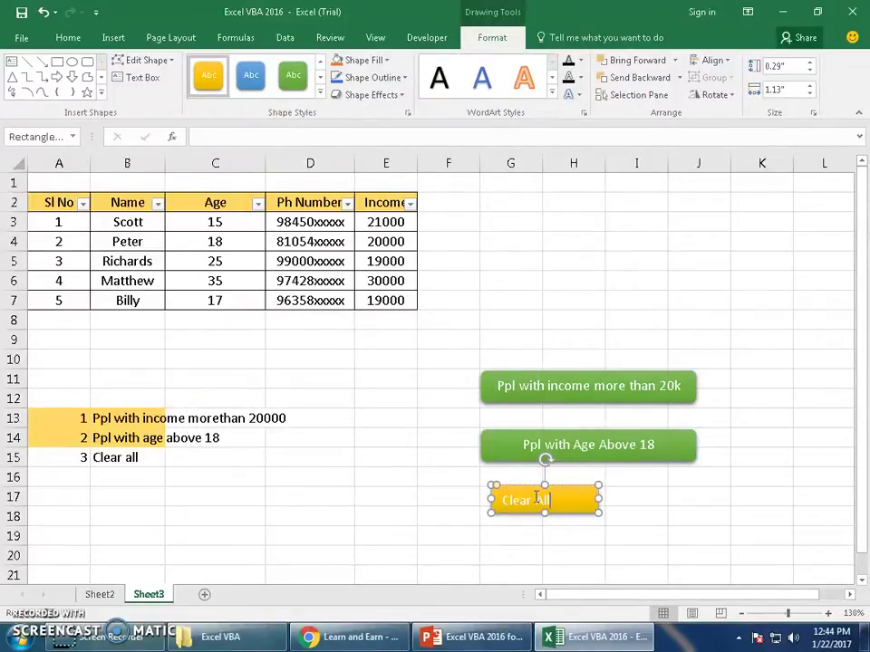
drag(531, 498, 574, 498)
click(476, 500)
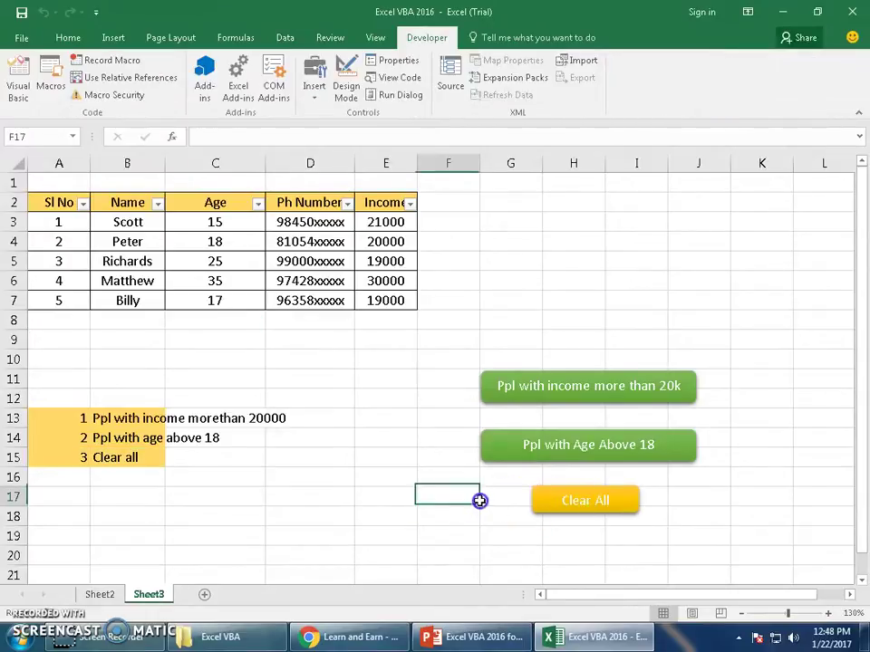
Step: Assign the Clear macro to the "Clear All" shape
right_click(575, 501)
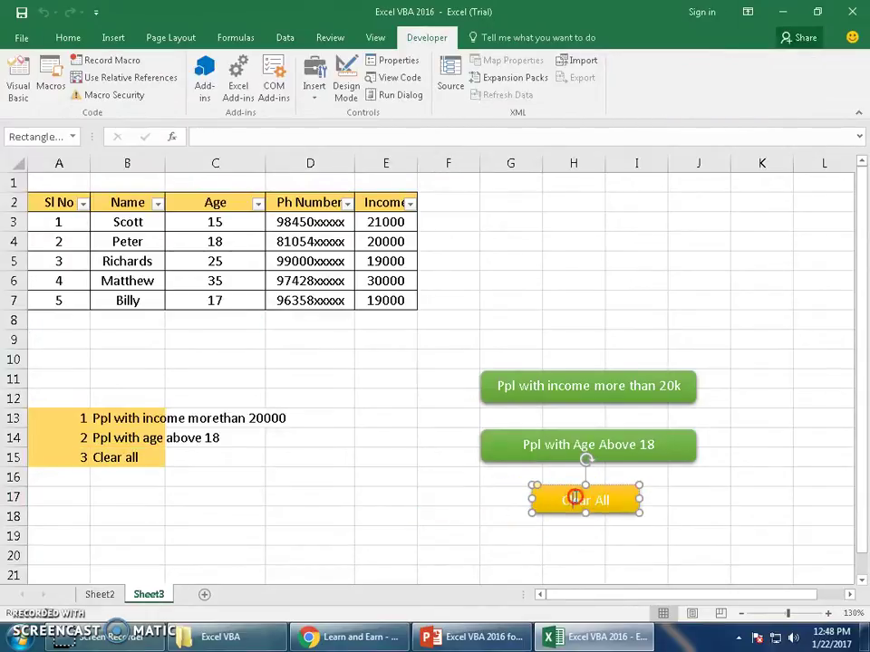
click(638, 444)
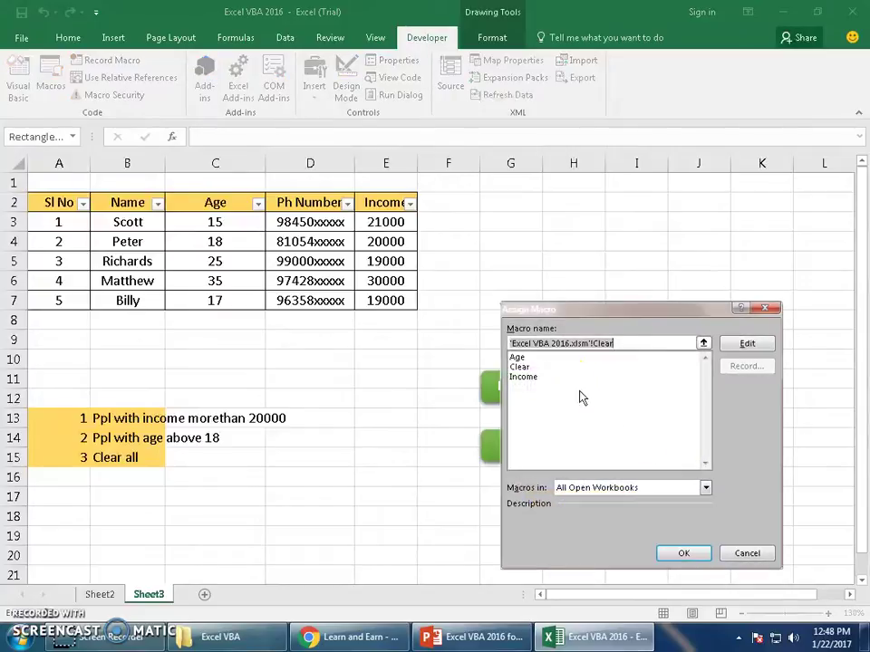
click(521, 367)
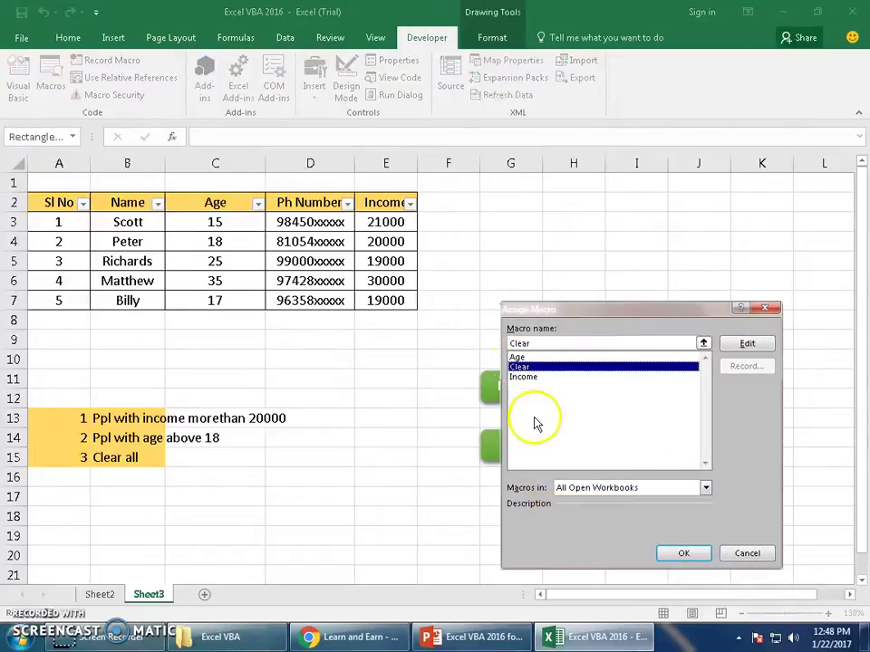
click(678, 551)
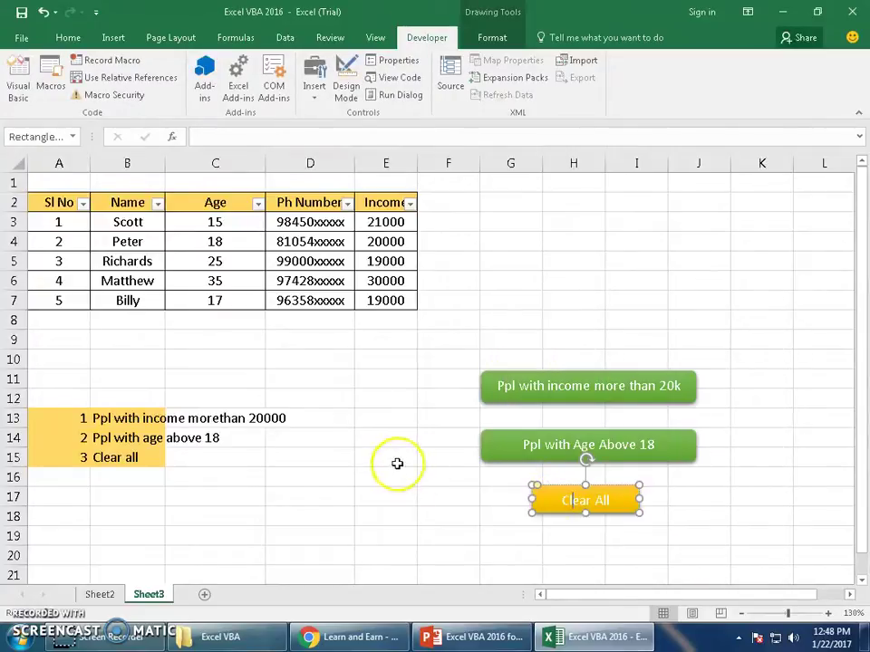
click(396, 463)
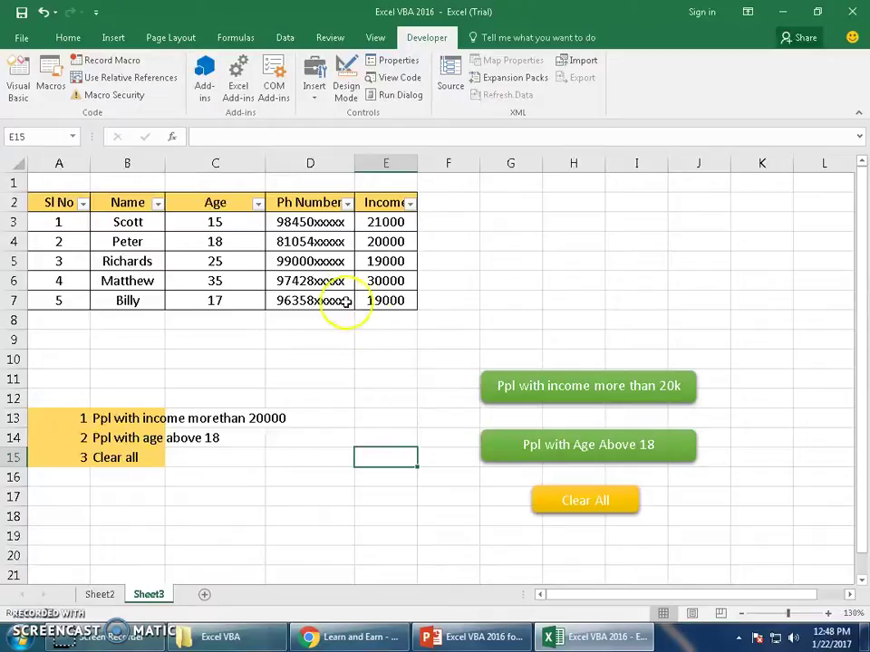
Step: Test the shapes by running the income macro, the age macro and Clear All, and check the table cells
click(571, 391)
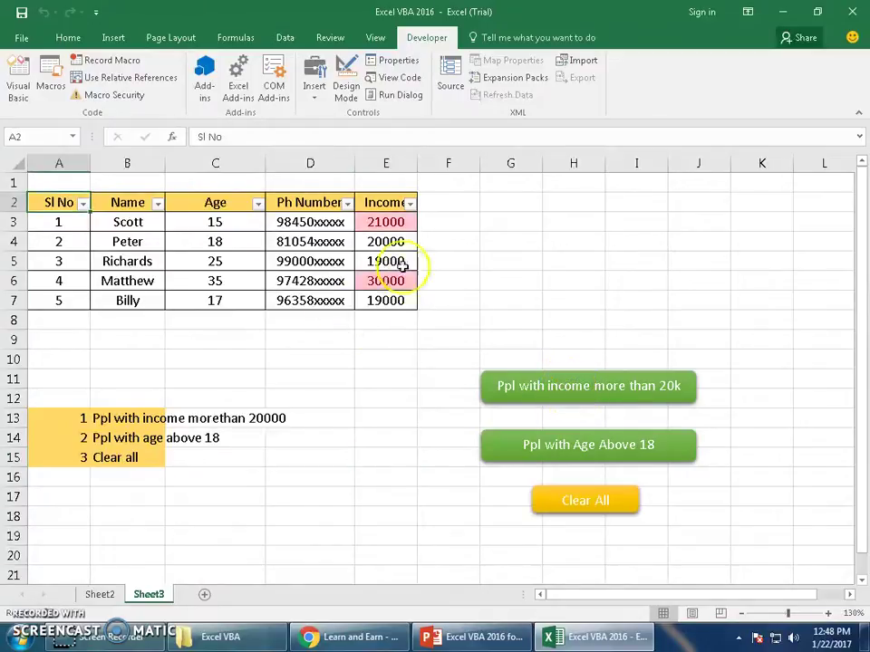
click(605, 450)
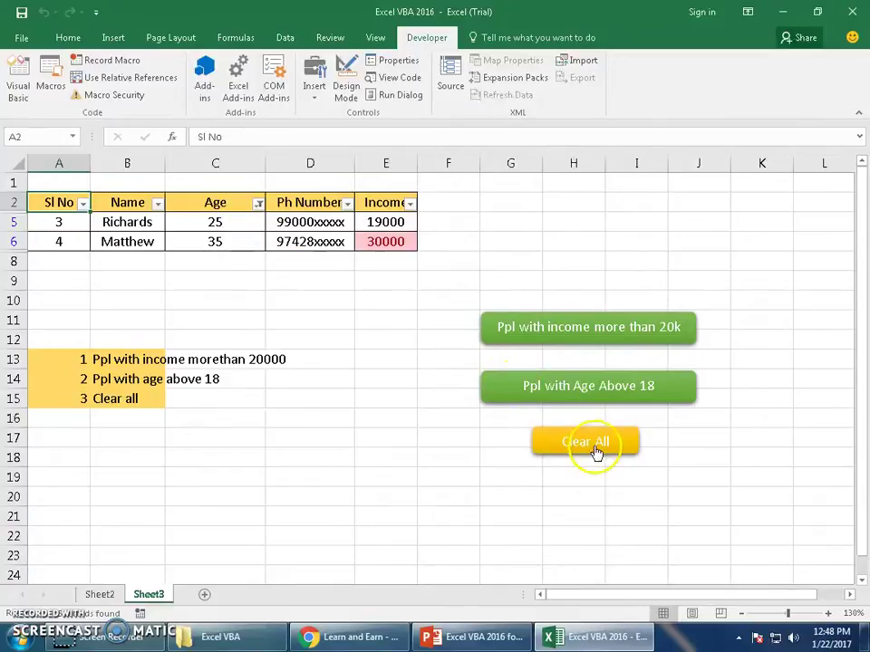
click(589, 444)
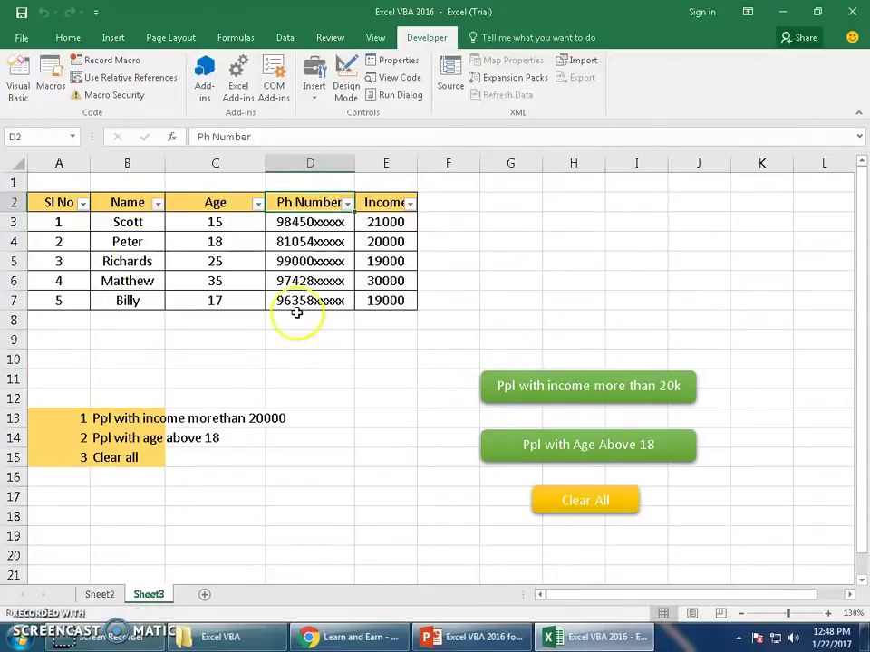
click(58, 201)
drag(388, 222, 392, 306)
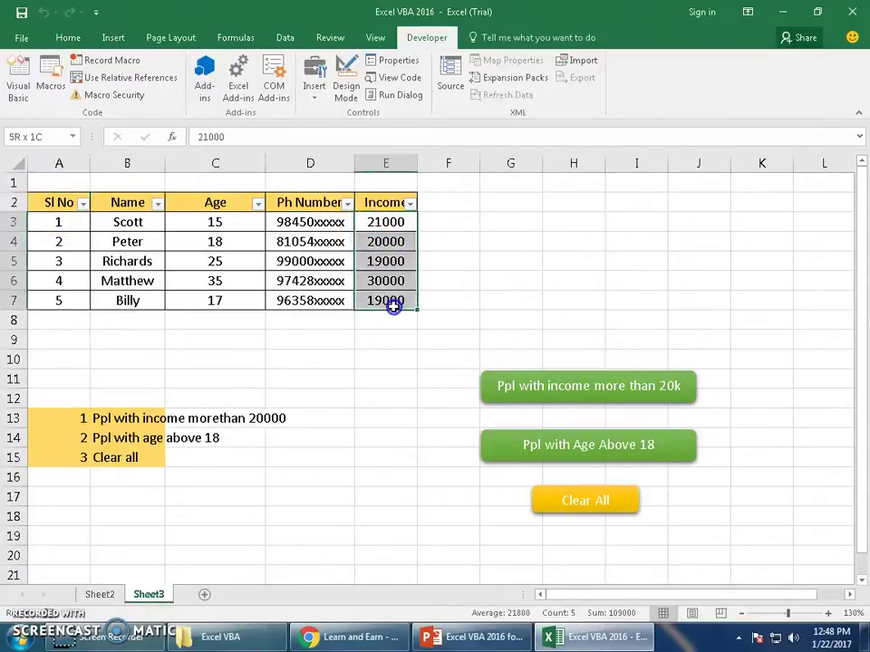
click(228, 265)
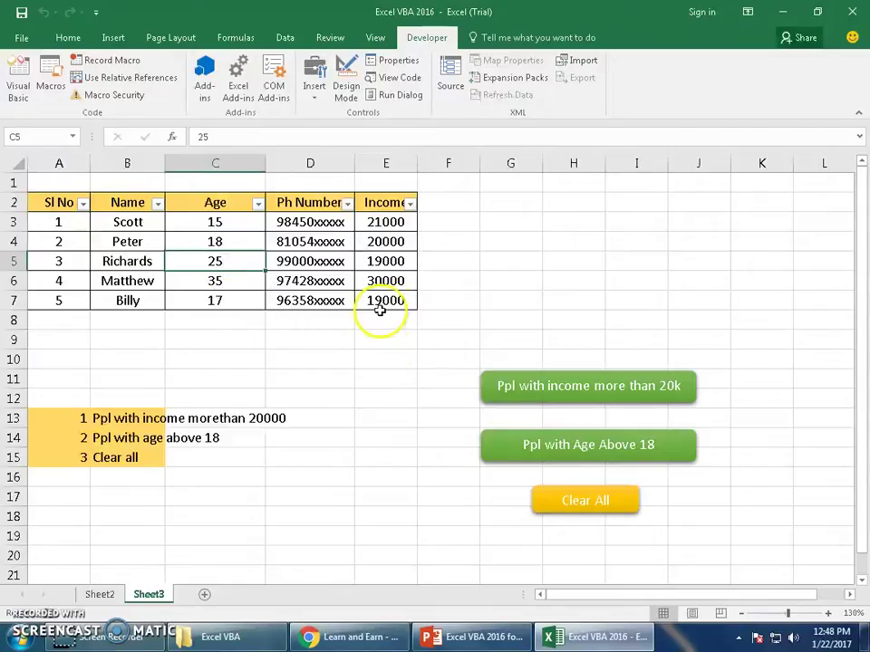
Step: Test the shapes in the other order, running the age filter before the income highlighting, and clear the results
click(598, 451)
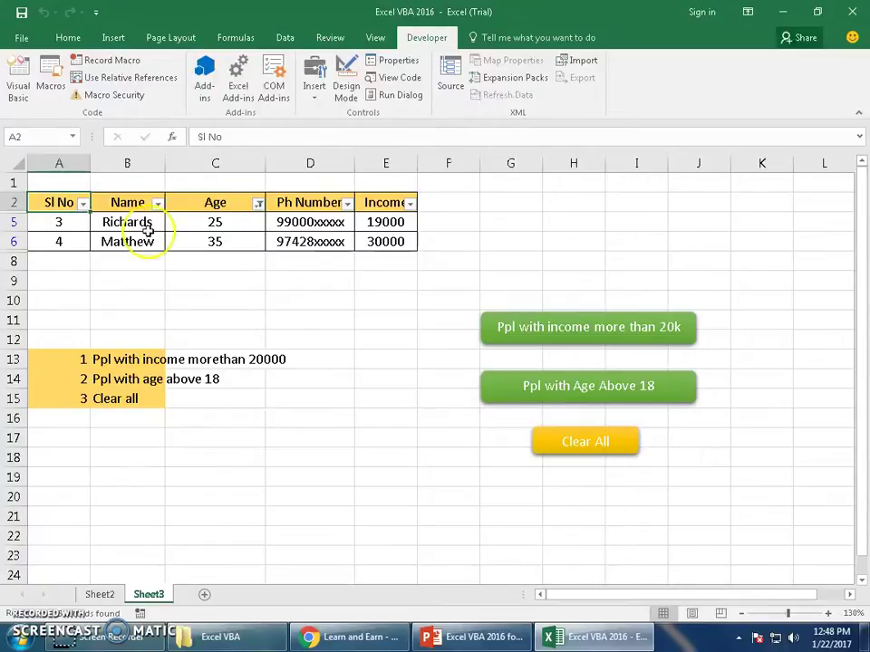
drag(215, 222, 228, 271)
click(322, 229)
click(594, 330)
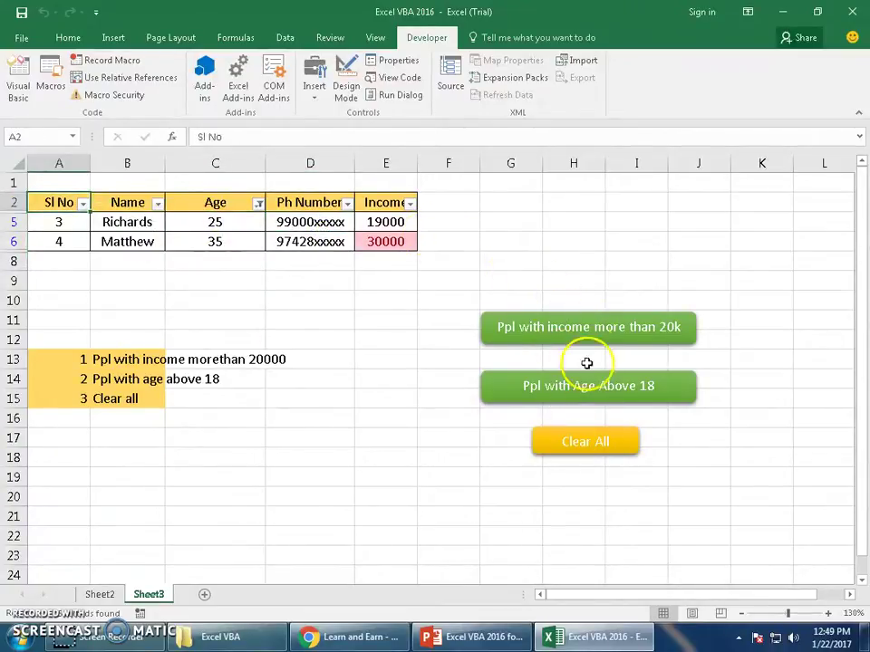
click(580, 440)
click(117, 219)
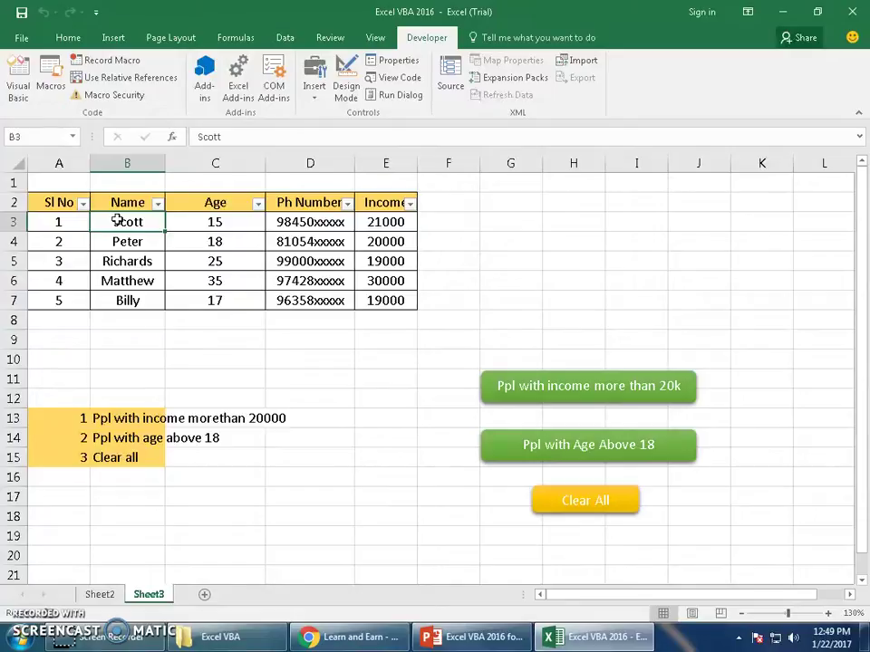
click(68, 37)
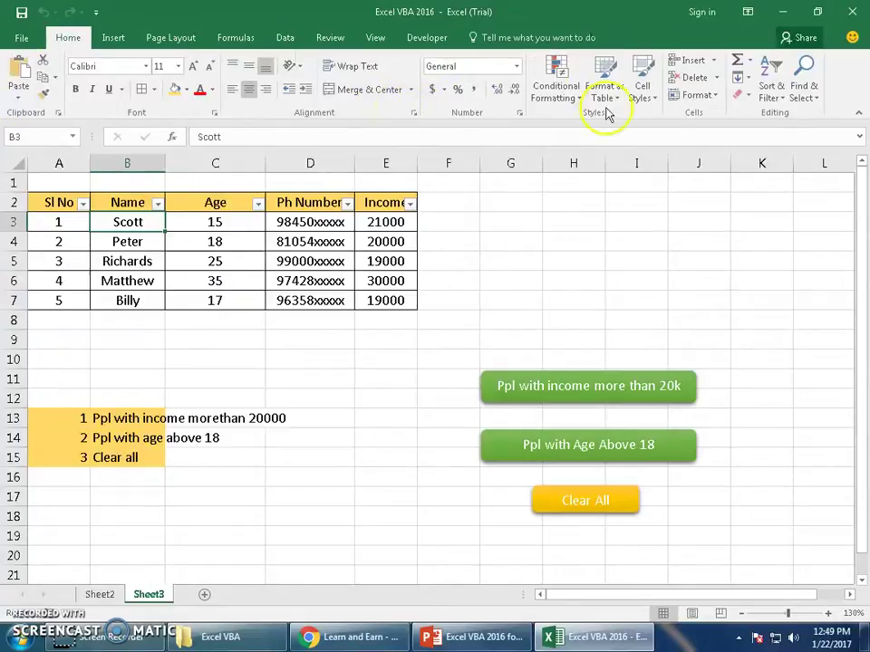
click(556, 85)
click(308, 222)
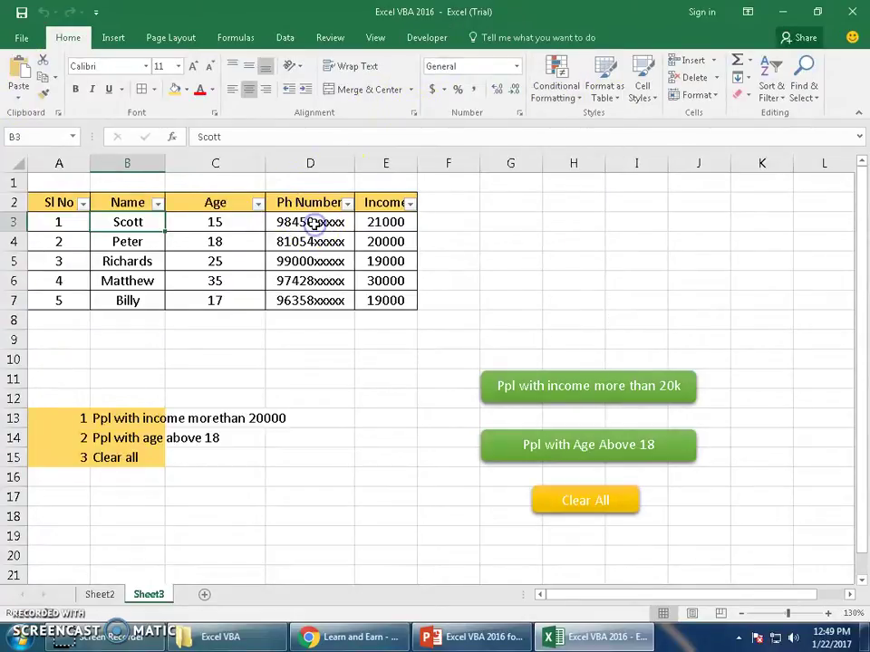
click(313, 222)
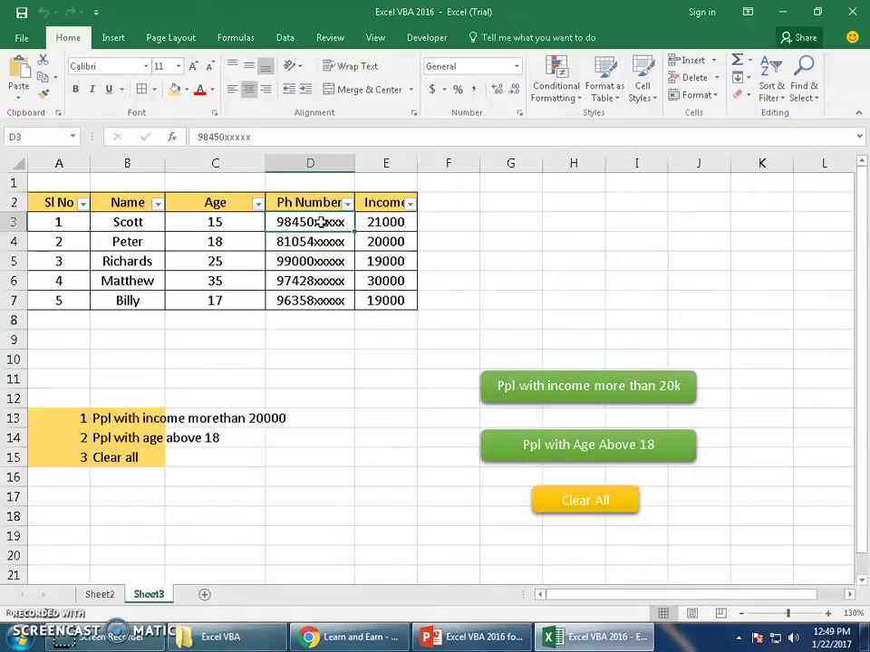
Step: Switch to Chrome to view the Learn and Earn YouTube channel page
click(367, 637)
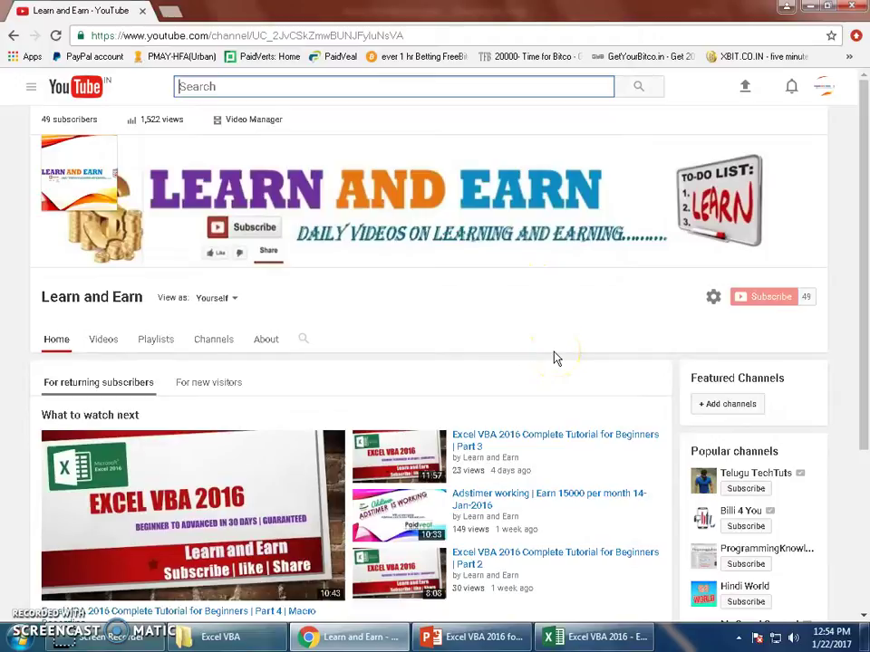
click(558, 360)
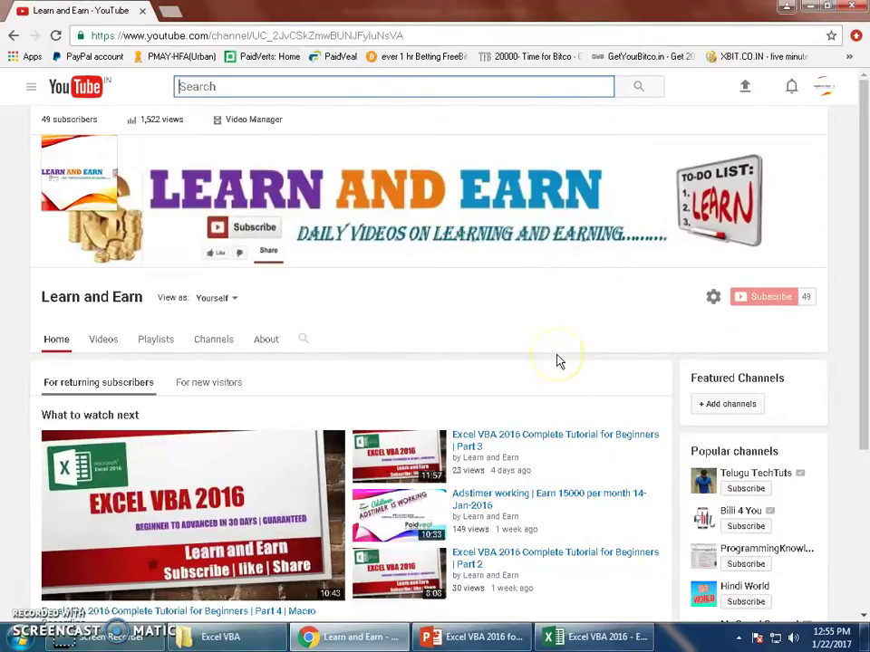